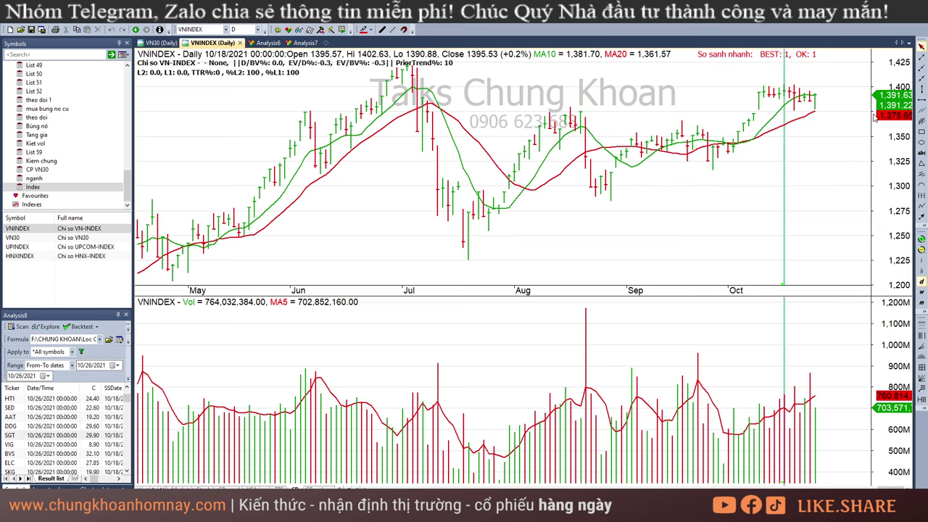
# Step: Inspect the VNINDEX daily bars for 10/26/2021 and 10/18/2021 on the price chart
pyautogui.click(817, 118)
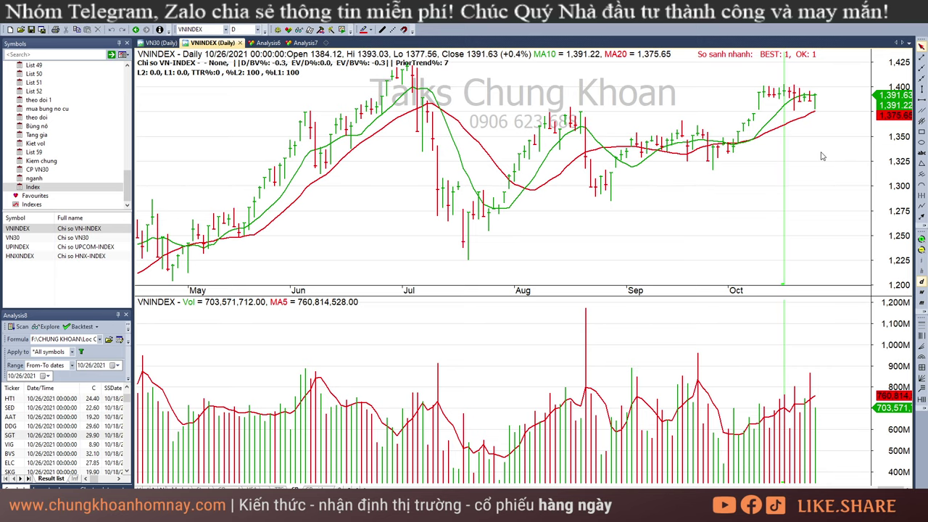
pyautogui.click(784, 114)
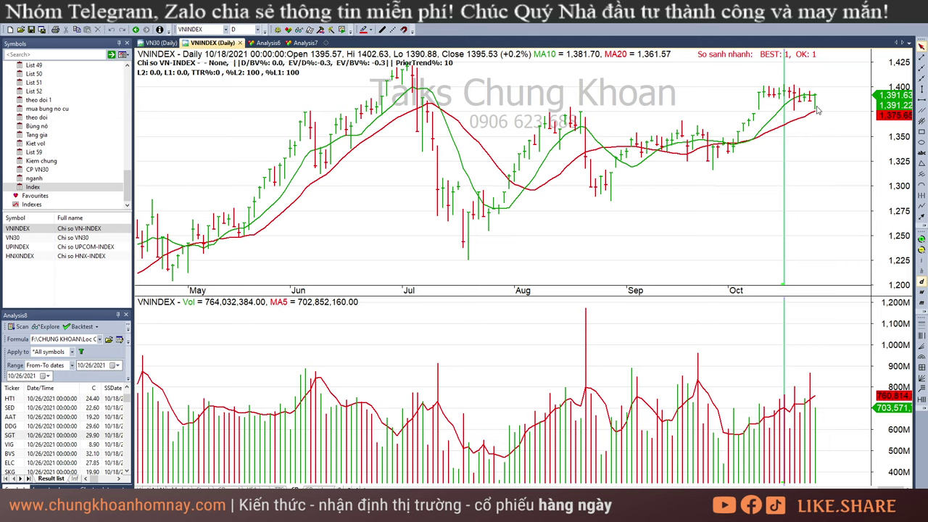
pyautogui.click(817, 109)
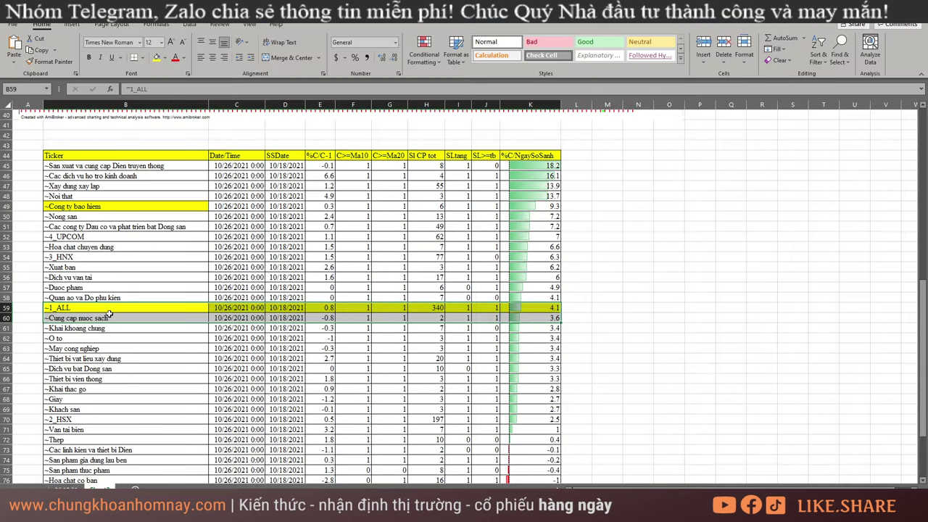
# Step: Switch to the Excel sector table and fill the San xuat va cung cap Dien truyen thong and Xay dung xay lap cells yellow
pyautogui.click(108, 307)
pyautogui.moveTo(108, 308); pyautogui.dragTo(540, 309)
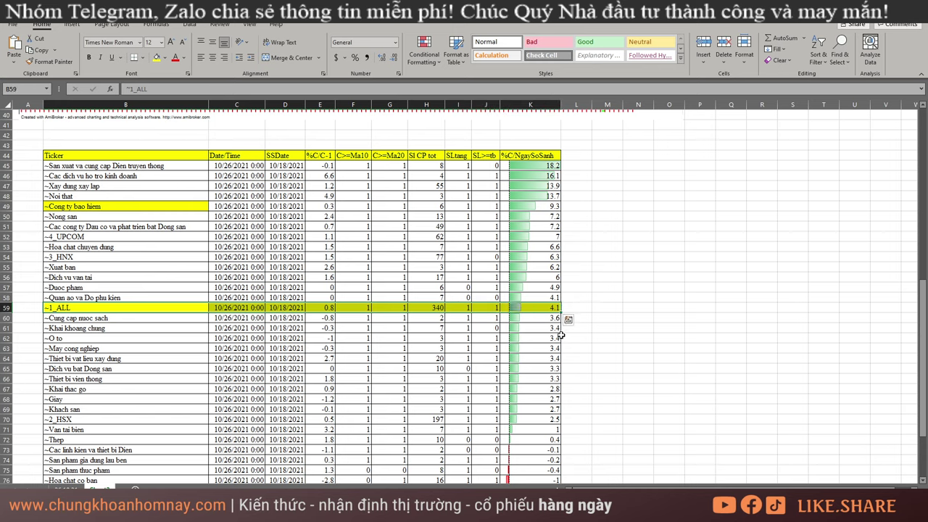
pyautogui.click(137, 174)
pyautogui.click(134, 166)
pyautogui.click(156, 58)
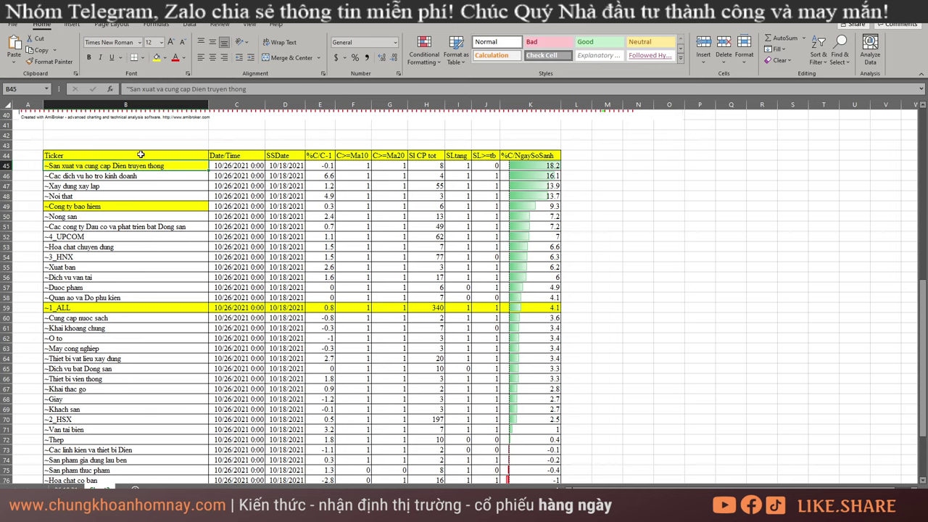
pyautogui.click(125, 187)
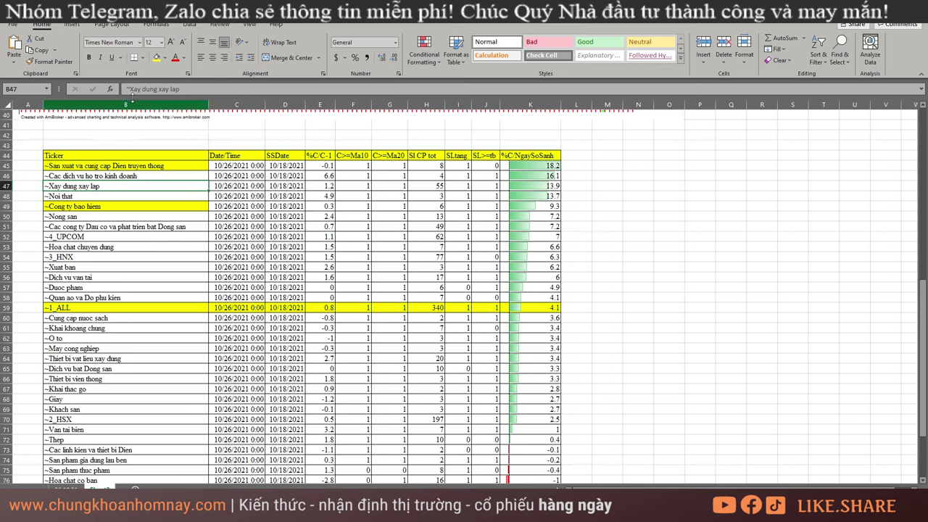
pyautogui.click(156, 58)
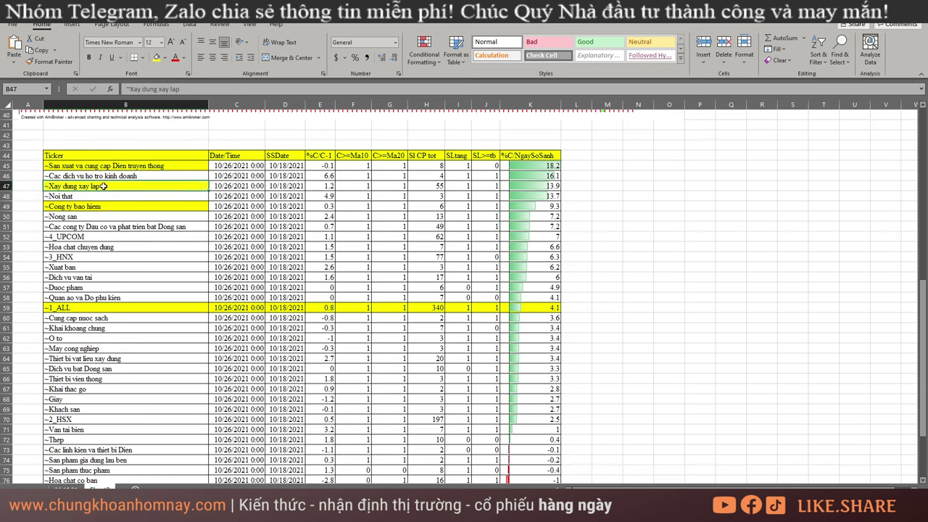
# Step: Fill the Cac cong ty Dau co va phat trien bat Dong san, Hoa chat chuyen dung, Dich vu van tai and Quan ao va Do phu kien cells yellow
pyautogui.click(122, 218)
pyautogui.click(143, 231)
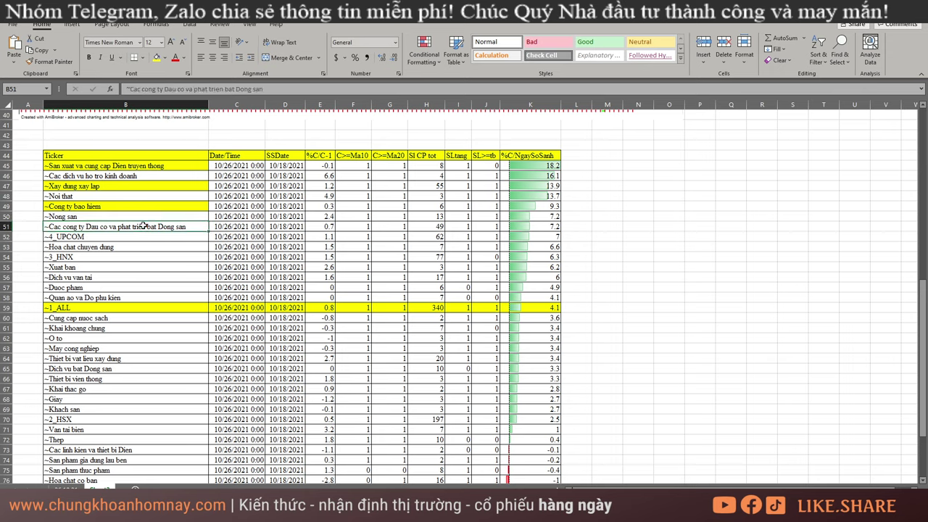
pyautogui.click(98, 251)
pyautogui.click(157, 60)
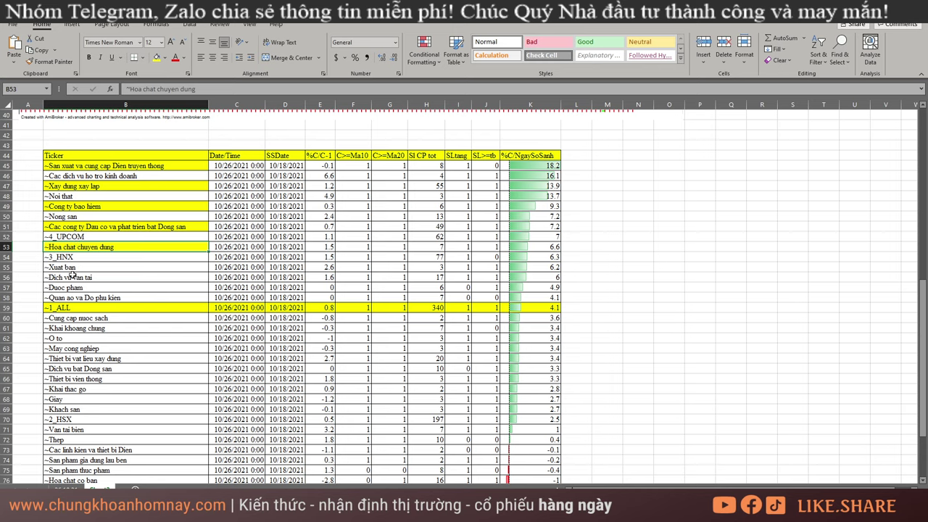
pyautogui.click(115, 298)
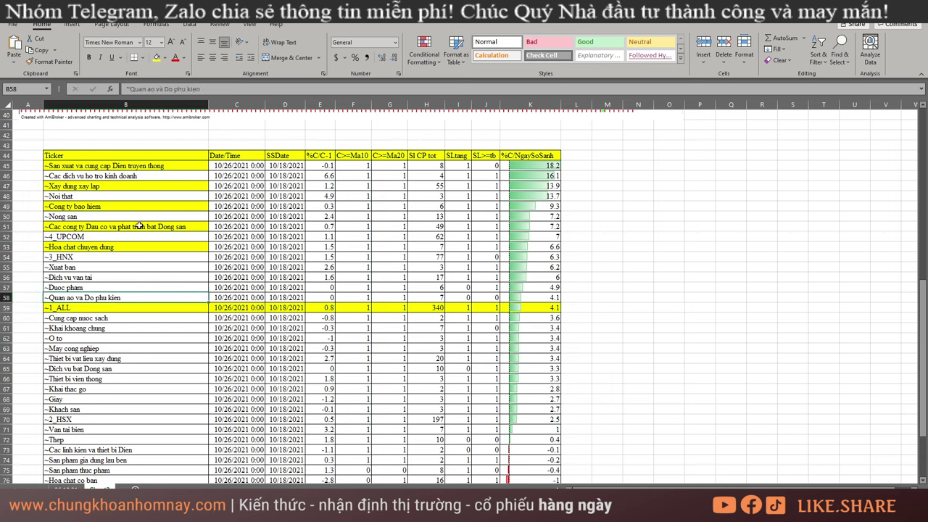
pyautogui.keyDown('ctrl'); pyautogui.click(78, 278); pyautogui.keyUp('ctrl')
pyautogui.click(157, 59)
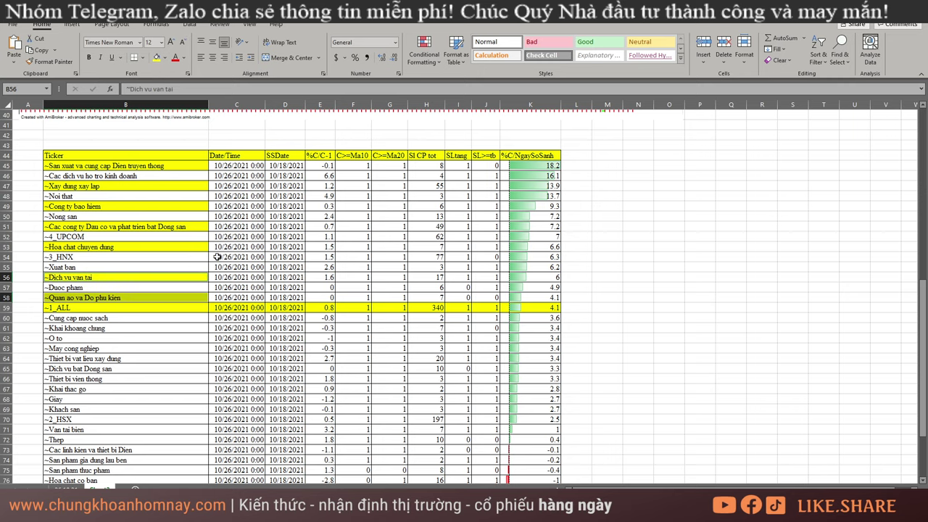
# Step: Fill the Van tai bien and Thep cells in the Ticker column green
pyautogui.moveTo(121, 176); pyautogui.dragTo(155, 298)
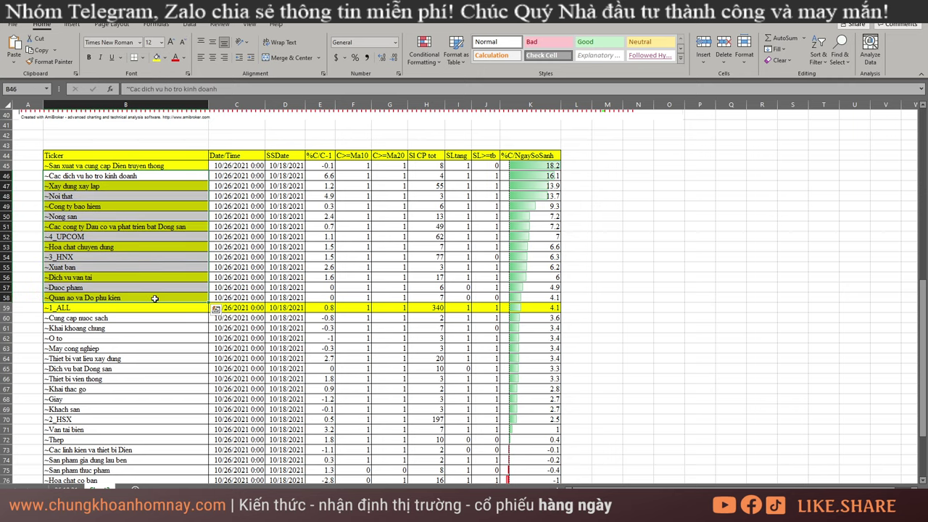
pyautogui.scroll(-2, 162, 297)
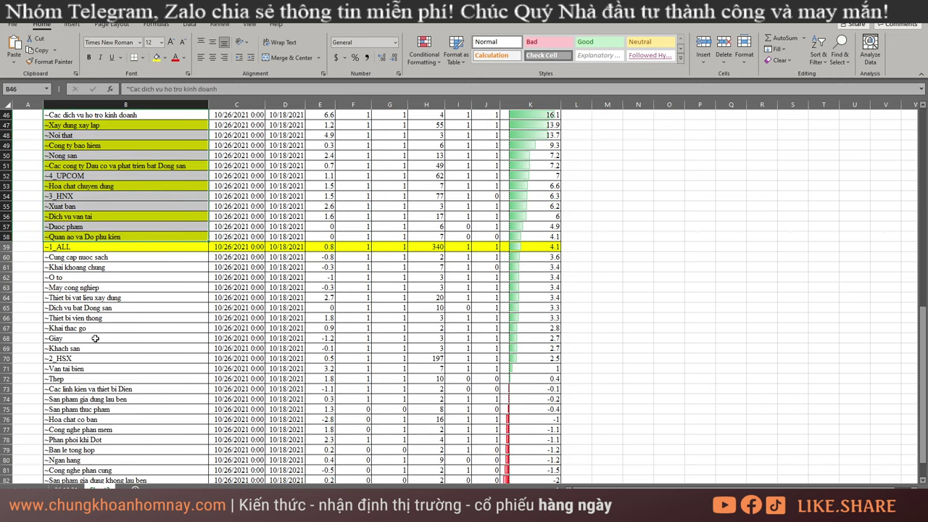
pyautogui.click(88, 376)
pyautogui.moveTo(86, 379); pyautogui.dragTo(87, 370)
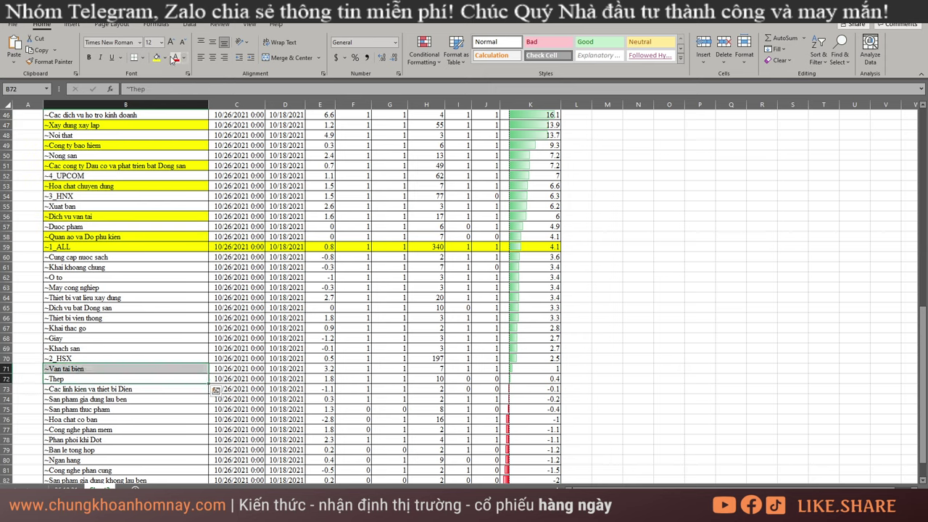
pyautogui.click(166, 58)
pyautogui.click(192, 147)
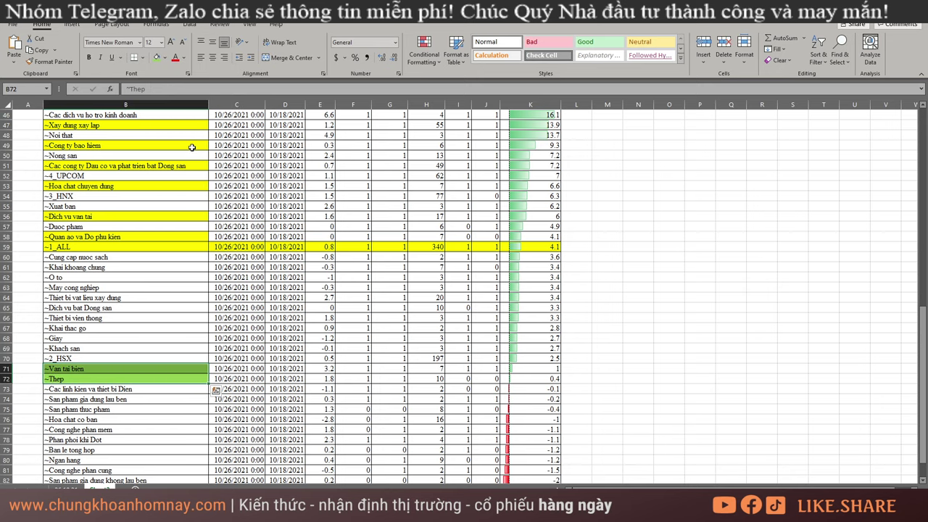
# Step: Fill the Ngan hang and Hoa chat co ban cells in the Ticker column with the same green
pyautogui.scroll(-3, 123, 312)
pyautogui.click(91, 369)
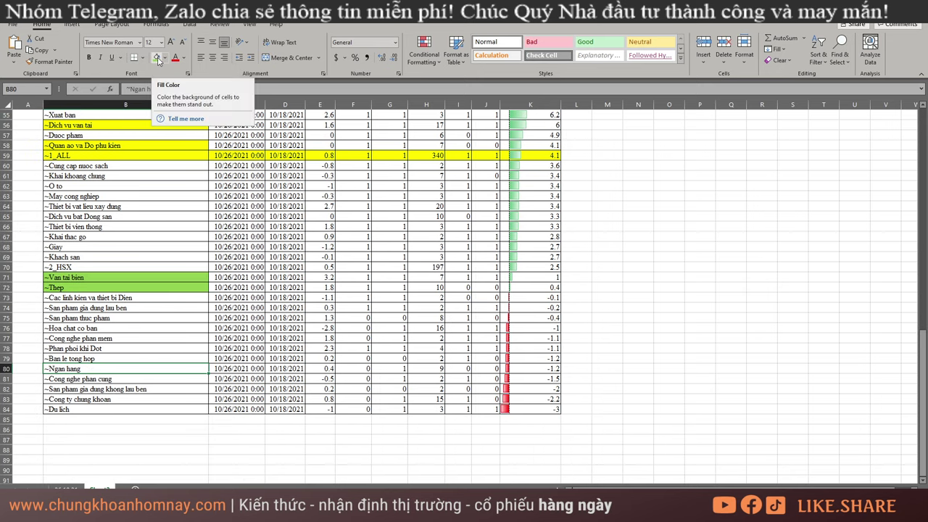
pyautogui.click(155, 57)
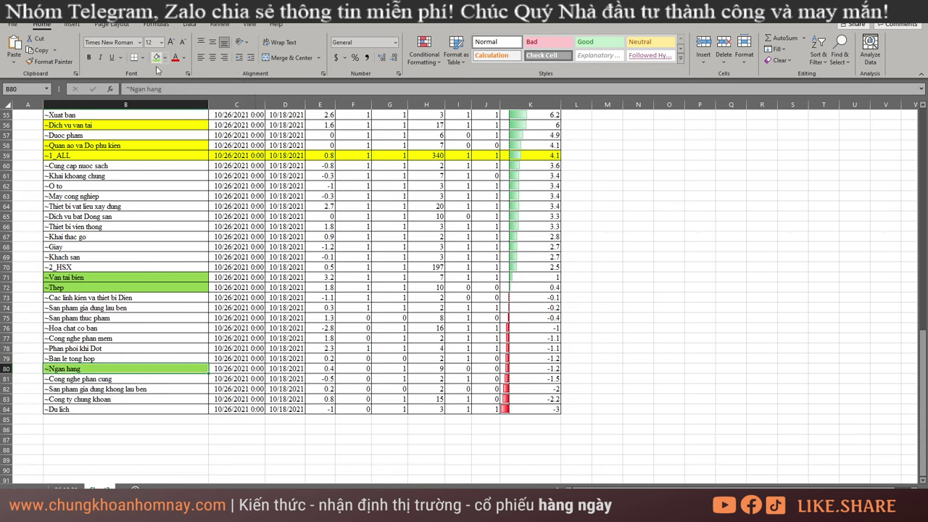
pyautogui.click(133, 331)
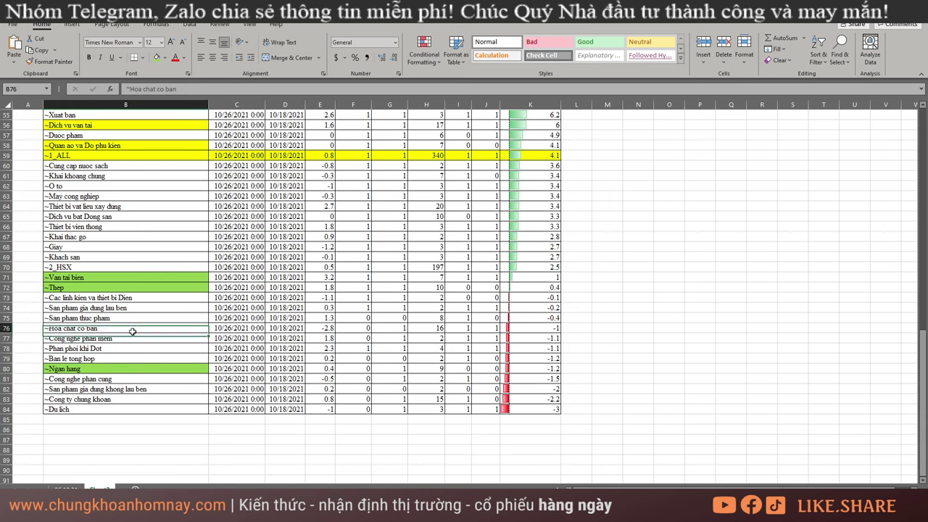
pyautogui.click(156, 57)
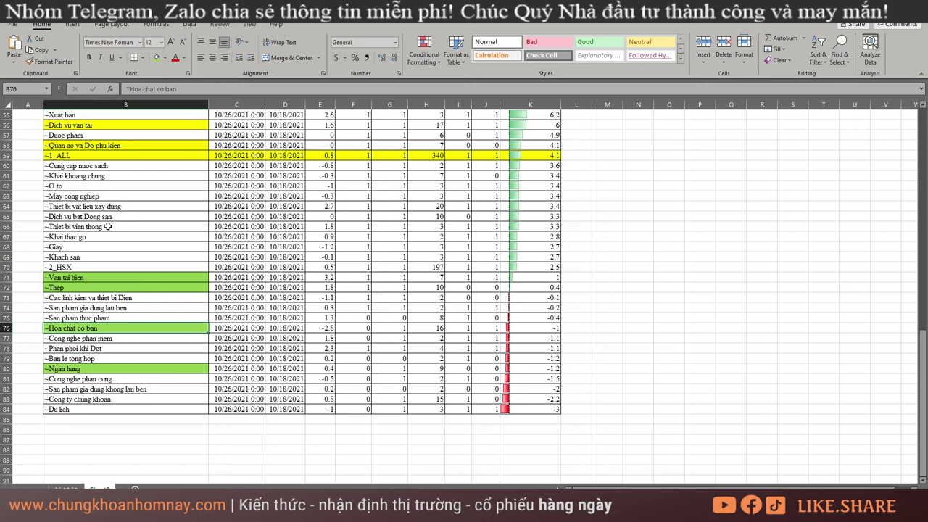
# Step: Fill the Cung cap nuoc sach name down into cell B61, over Khai khoang chung
pyautogui.scroll(3, 160, 229)
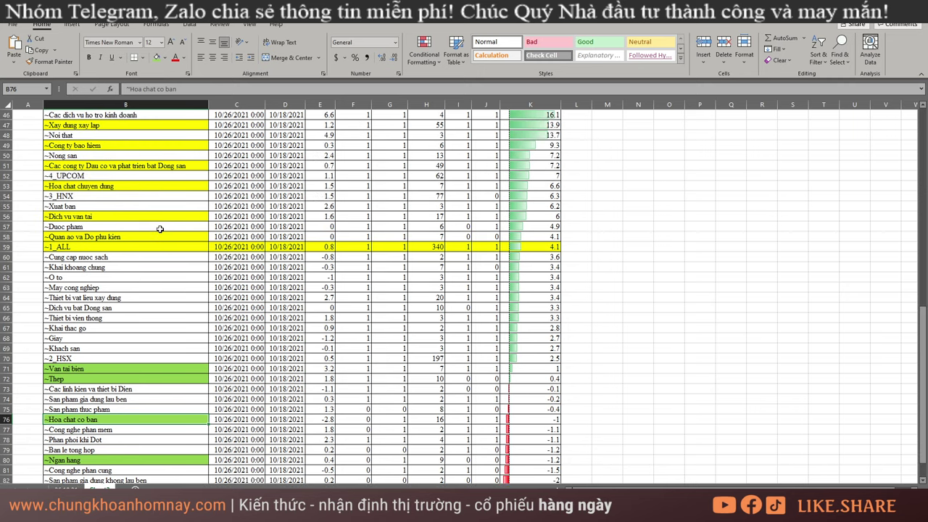
pyautogui.scroll(2, 154, 161)
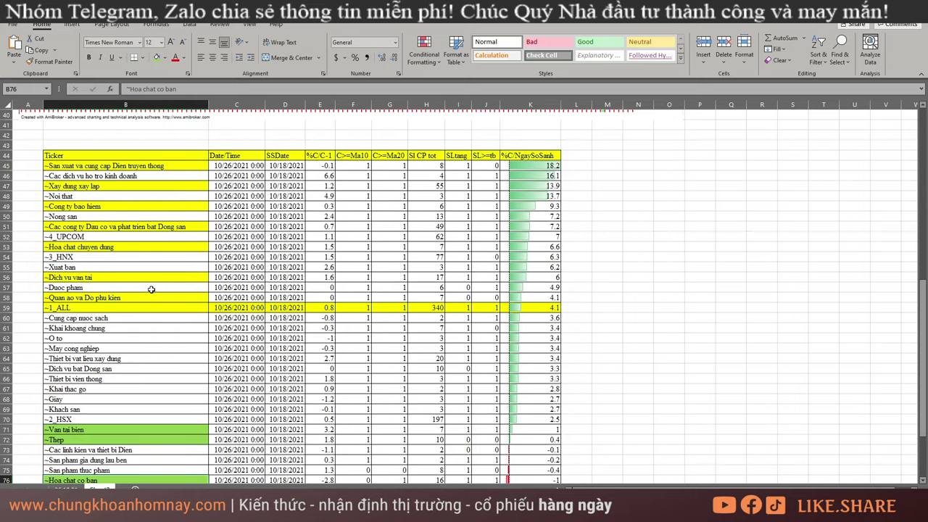
pyautogui.click(113, 330)
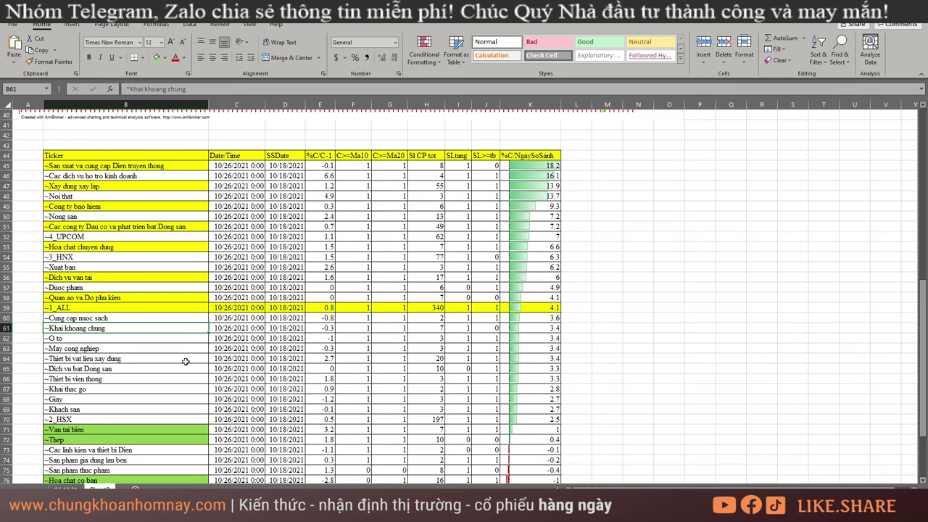
pyautogui.hotkey('ctrl', 'd')
# Step: Try to search the sheet for "chung khoán"
pyautogui.hotkey('ctrl', 'f')
pyautogui.write('chung')
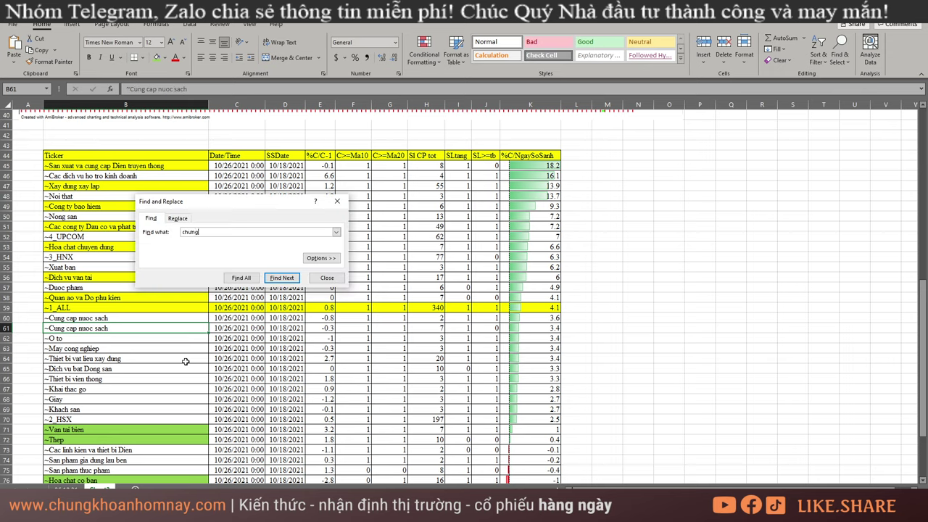
pyautogui.write(' khoán')
pyautogui.press('Return')
pyautogui.press('Return')
pyautogui.press('Escape')
pyautogui.scroll(-3, 183, 389)
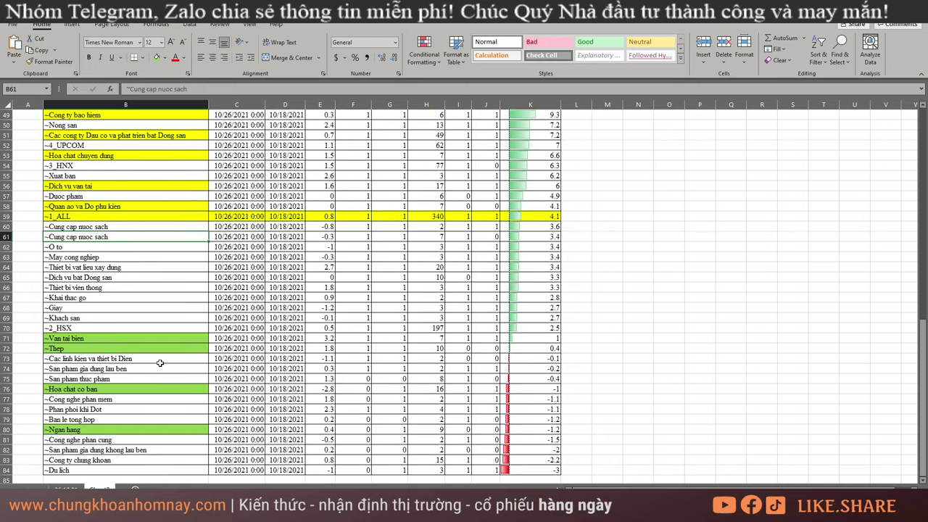
# Step: Search the sheet for "chung khoan" and fill the Cong ty chung khoan cell green
pyautogui.scroll(-3, 165, 365)
pyautogui.click(163, 196)
pyautogui.click(162, 227)
pyautogui.hotkey('ctrl', 'f')
pyautogui.write('chung khoan')
pyautogui.press('Return')
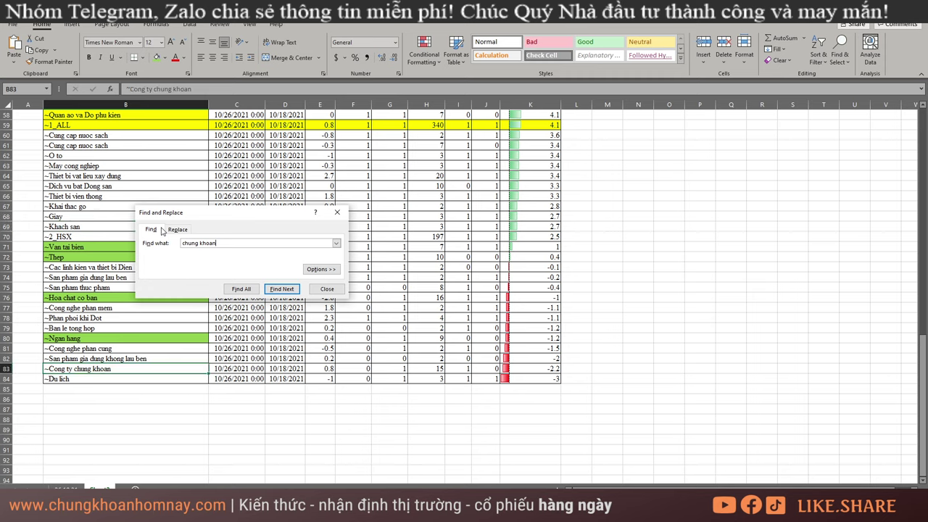
pyautogui.press('Escape')
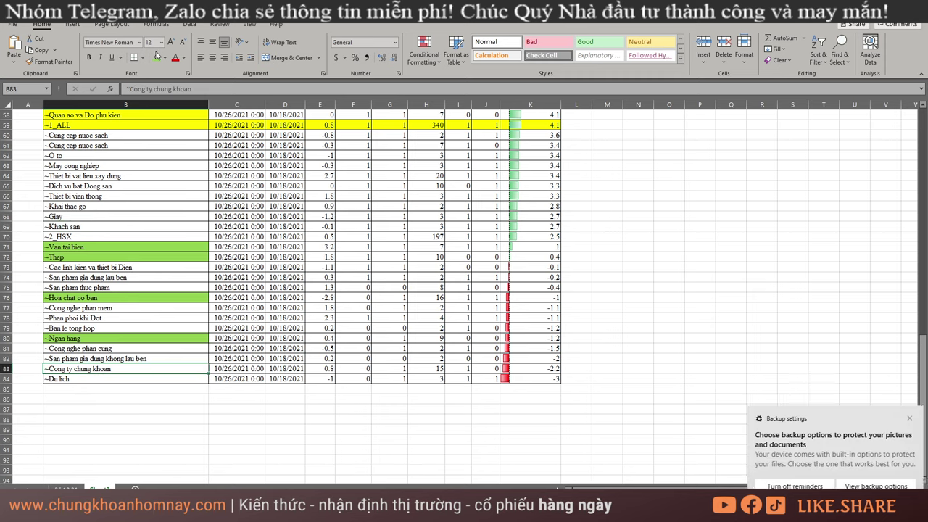
pyautogui.click(156, 57)
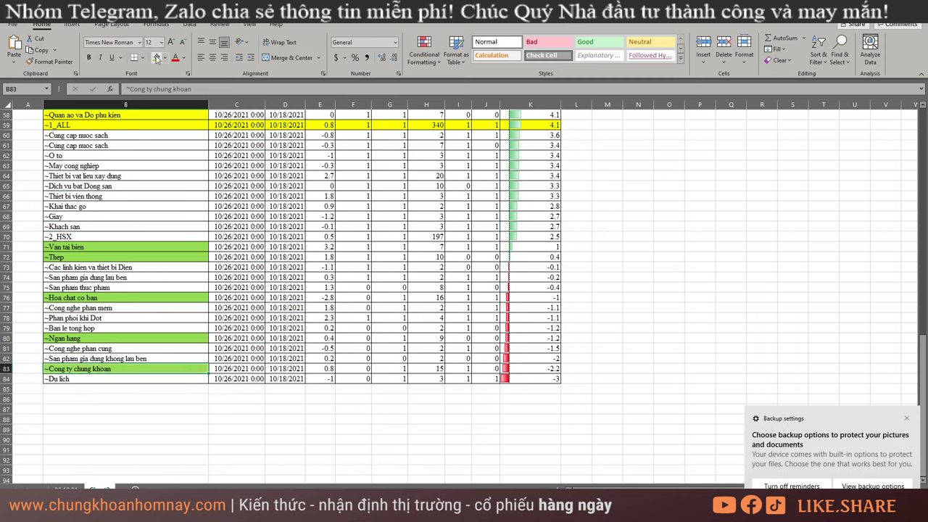
pyautogui.click(906, 418)
# Step: Review the sector table, comparing the rows from O to through Hoa chat co ban with the top rows down to Duoc pham
pyautogui.scroll(1, 252, 252)
pyautogui.scroll(1, 251, 251)
pyautogui.moveTo(94, 186); pyautogui.dragTo(147, 329)
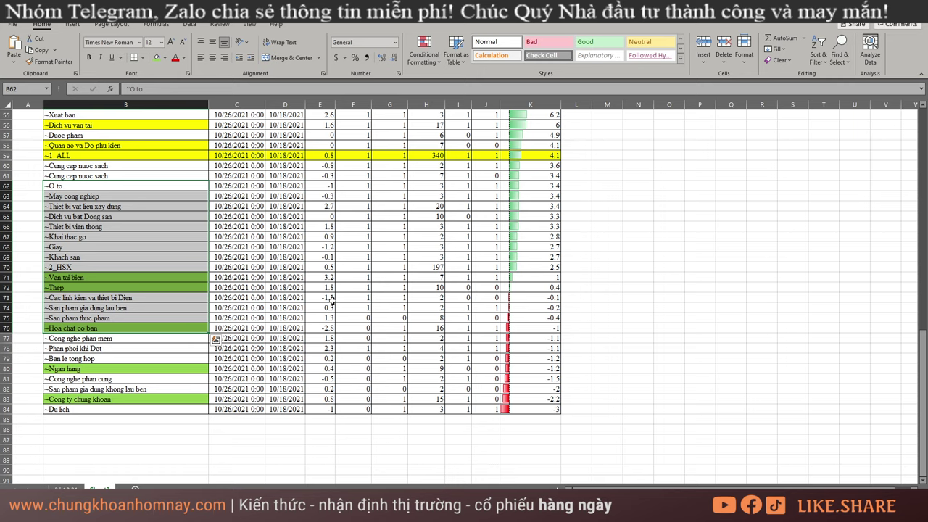
pyautogui.scroll(8, 107, 139)
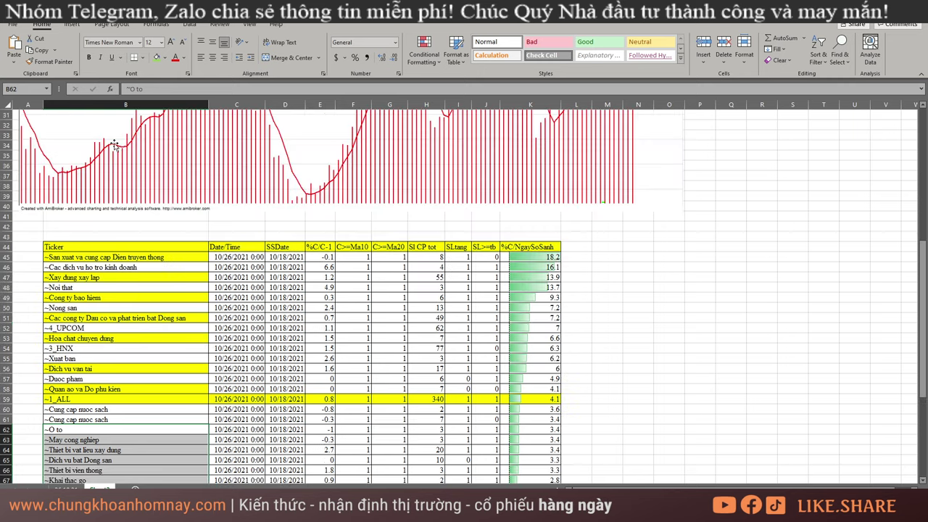
pyautogui.scroll(-4, 196, 310)
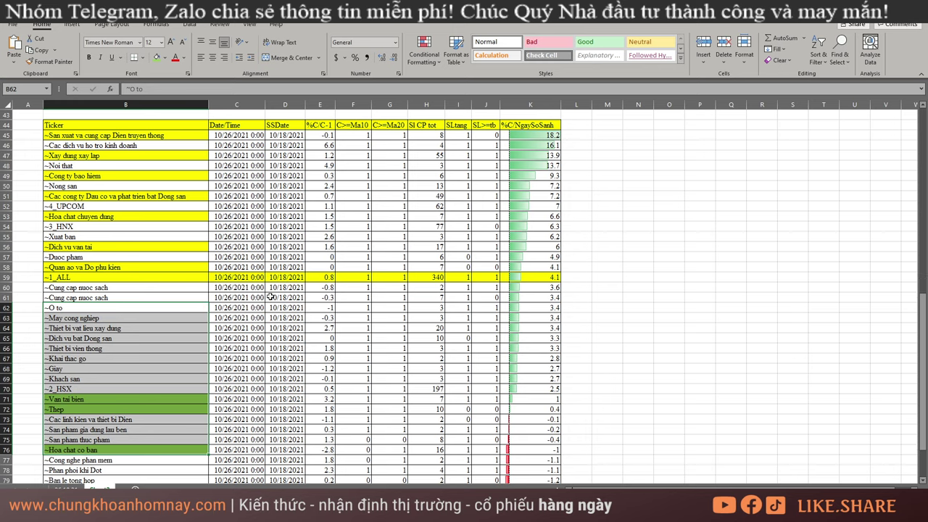
pyautogui.moveTo(145, 138); pyautogui.dragTo(543, 259)
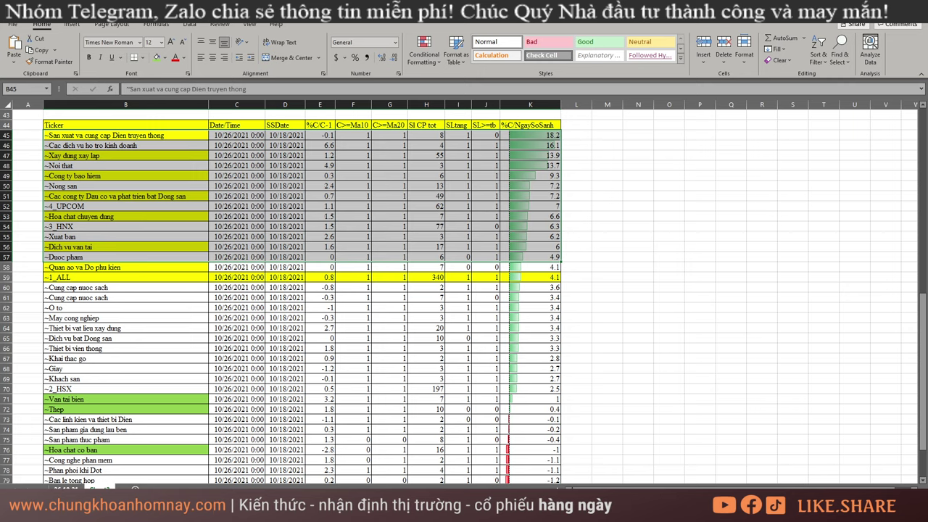
# Step: Open the daily stock list sheet and examine its CP bùng nổ column
pyautogui.click(67, 487)
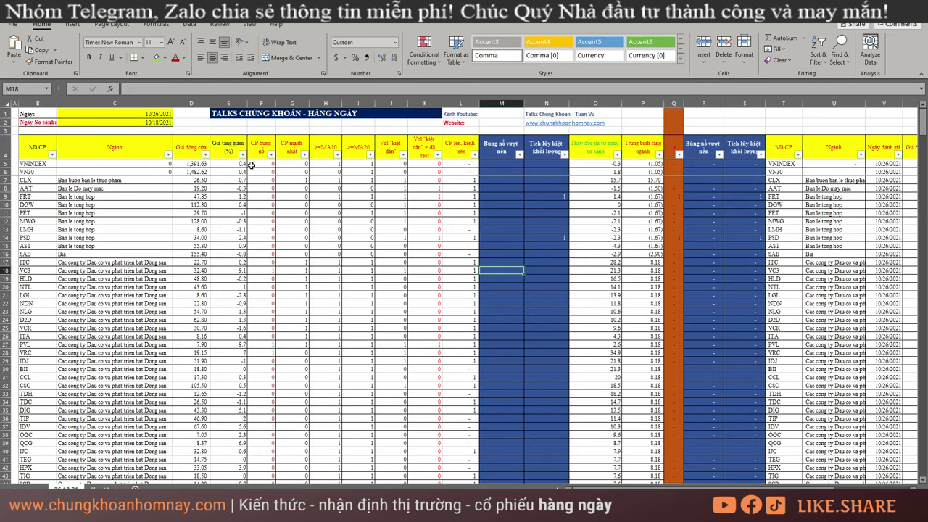
pyautogui.click(271, 154)
pyautogui.press('Escape')
pyautogui.click(251, 279)
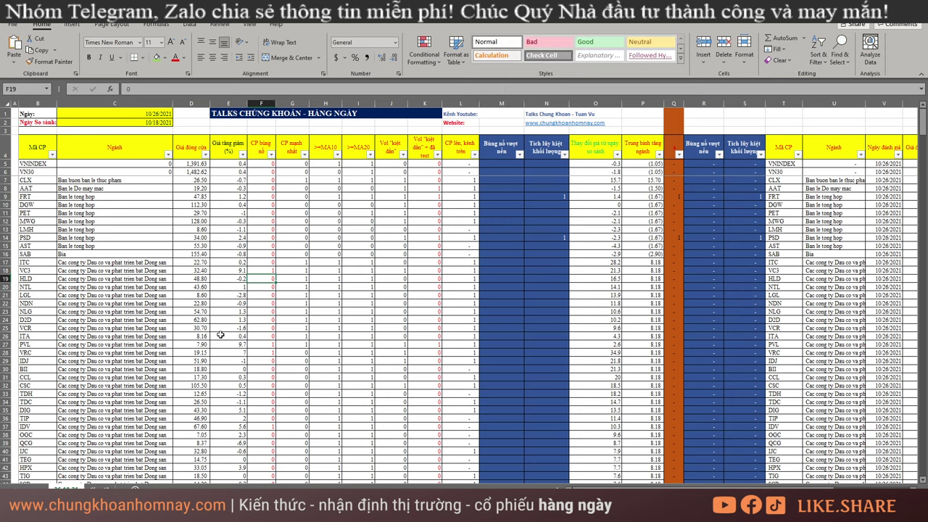
# Step: Switch to AmiBroker and widen the Analysis8 pane to show more result columns
pyautogui.hotkey('alt', 'Tab')
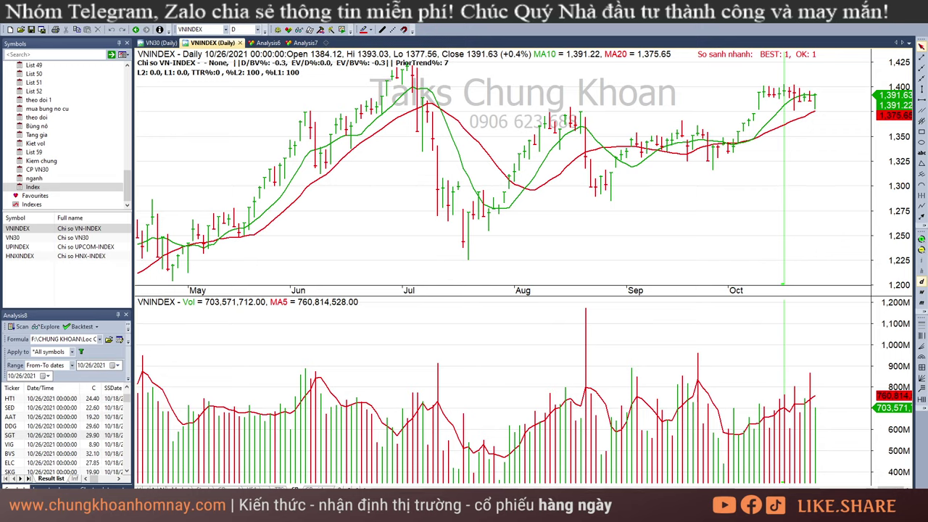
pyautogui.moveTo(132, 417); pyautogui.dragTo(684, 424)
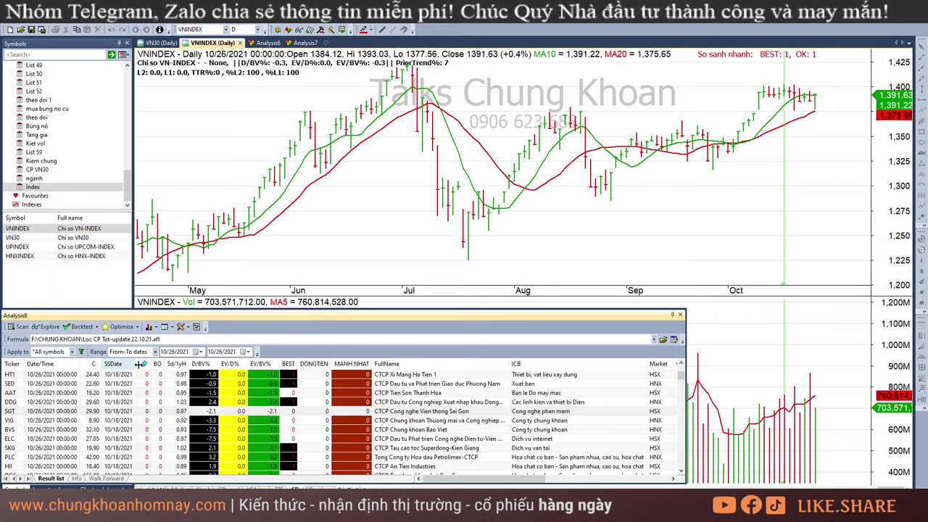
# Step: Sort the Analysis8 results by the bo column so flagged stocks come first and look through the rows
pyautogui.click(120, 364)
pyautogui.scroll(5, 263, 406)
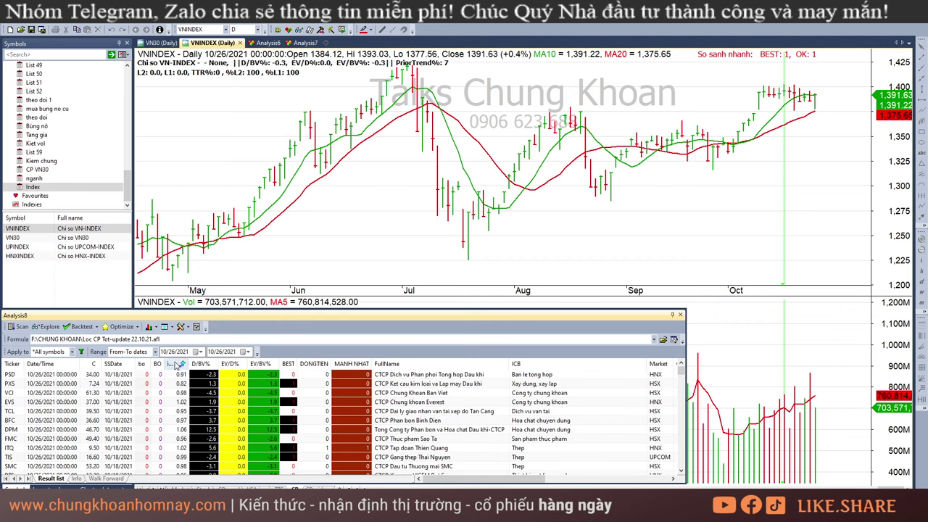
pyautogui.click(143, 365)
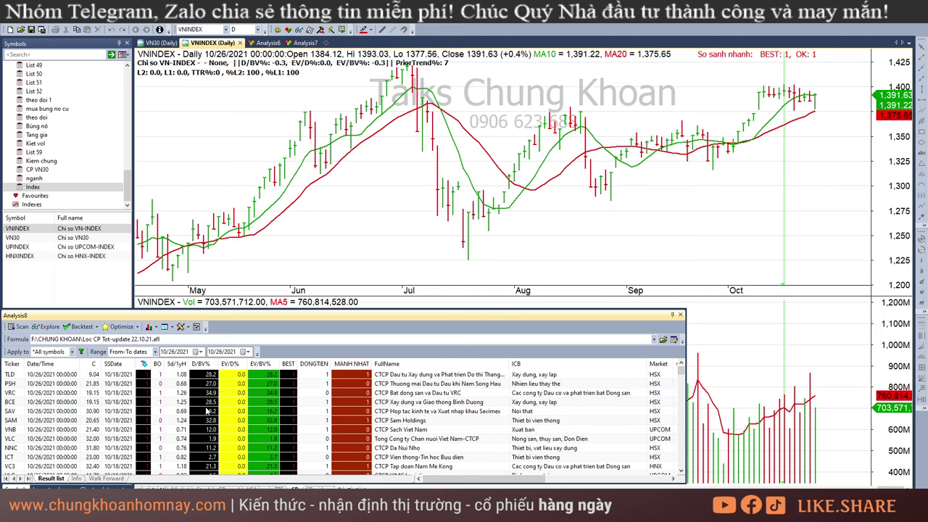
pyautogui.scroll(-5, 165, 461)
# Step: Switch to Excel, filter the CP bùng nổ column to the value 1 and examine the listed stocks
pyautogui.hotkey('alt', 'Tab')
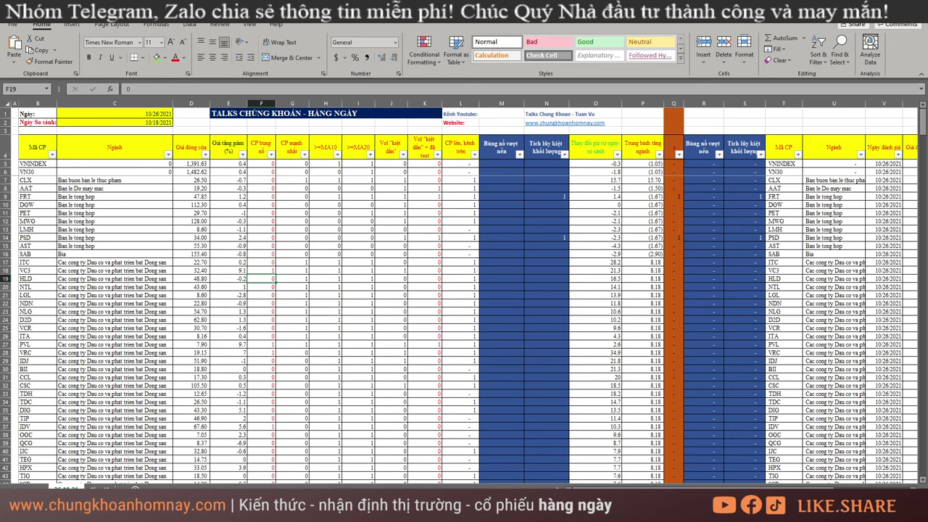
pyautogui.click(271, 154)
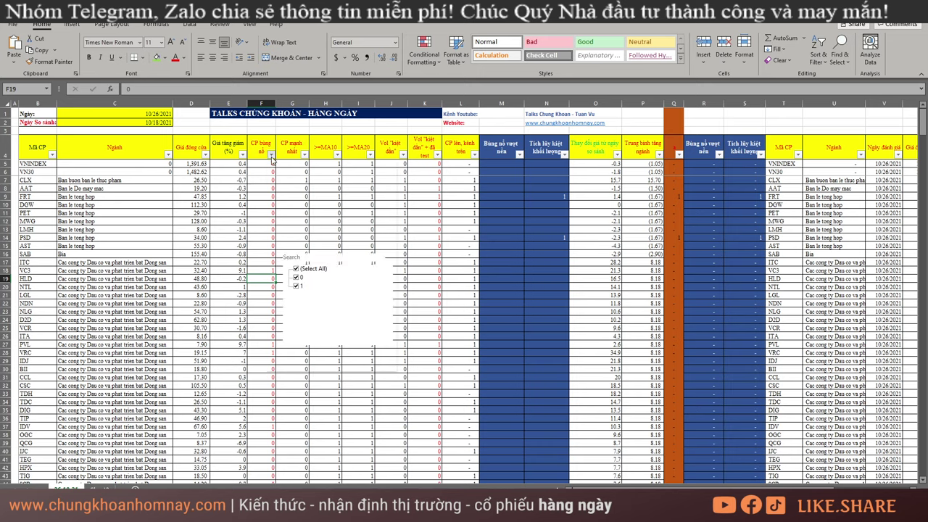
pyautogui.click(305, 269)
pyautogui.click(300, 285)
pyautogui.click(346, 358)
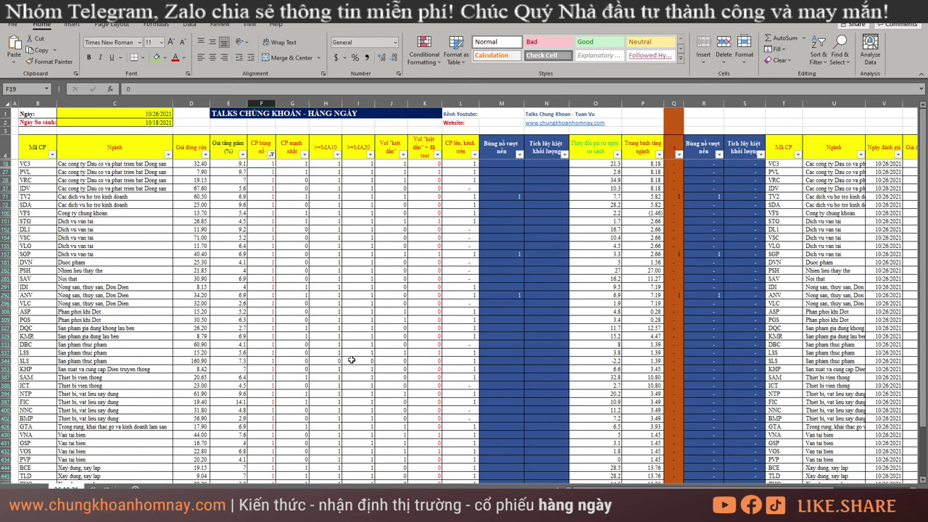
pyautogui.click(261, 104)
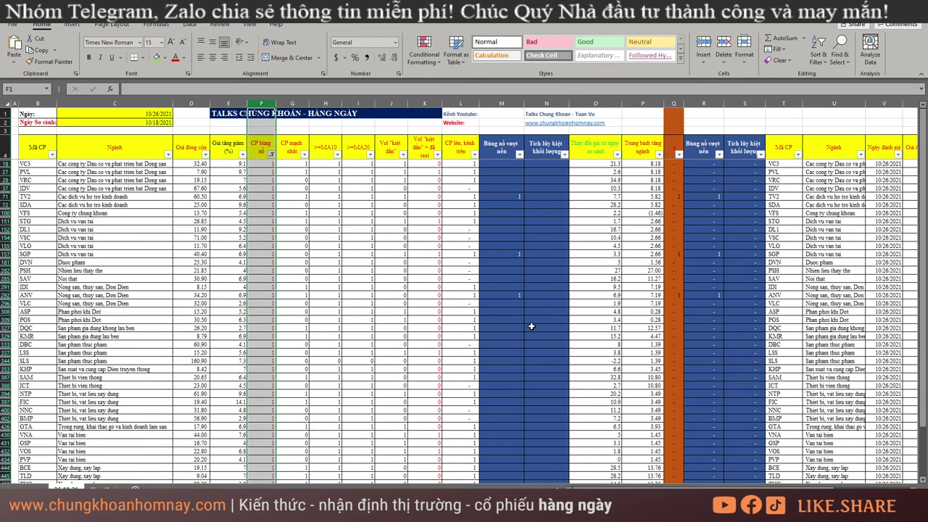
pyautogui.scroll(-1, 512, 335)
pyautogui.scroll(1, 356, 341)
# Step: Clear the sheet's active filter and filter the Bùng nổ vượt nền column to the value 1
pyautogui.hotkey('alt', 'a')
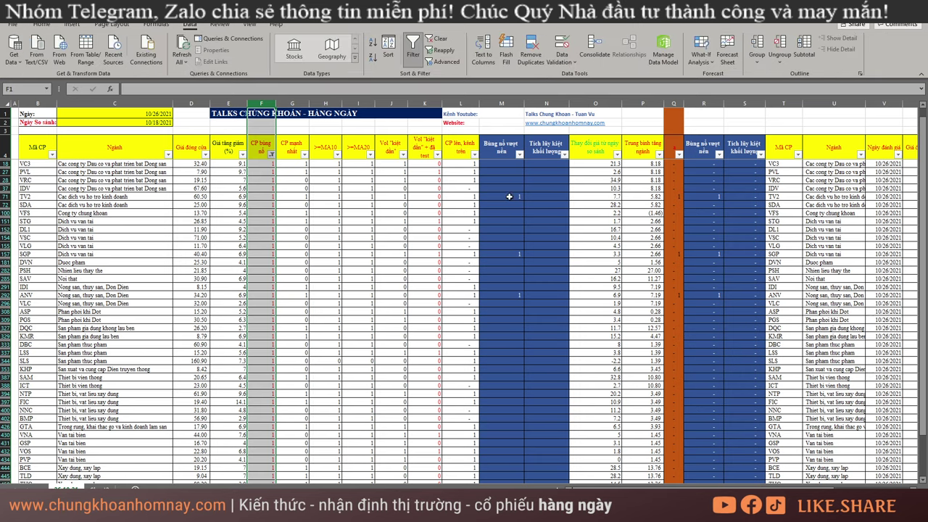
pyautogui.press('c')
pyautogui.click(509, 196)
pyautogui.click(519, 155)
pyautogui.click(545, 269)
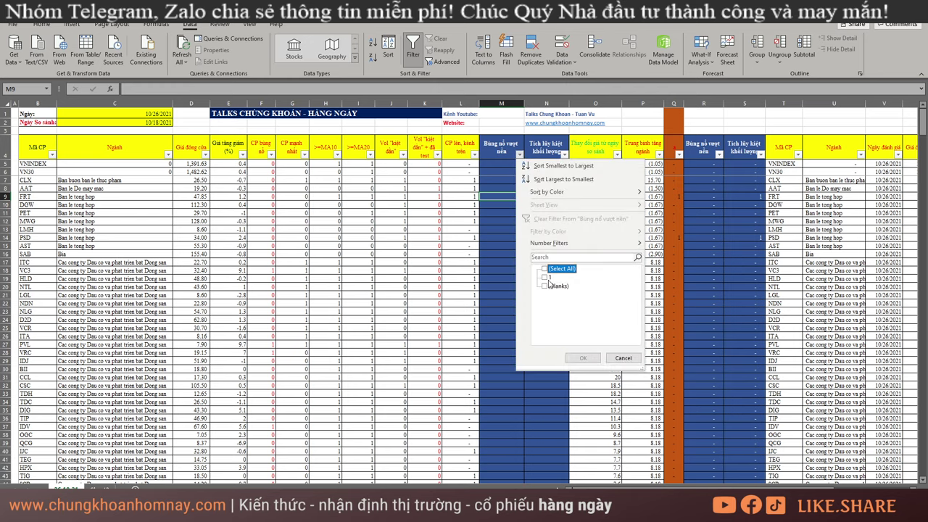
pyautogui.click(547, 277)
pyautogui.click(583, 357)
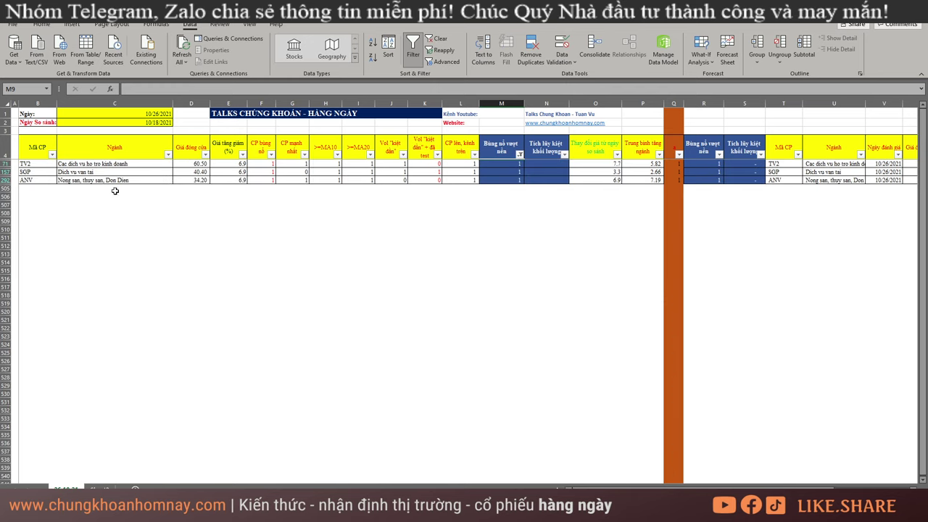
# Step: Check the tickers and sectors of the stocks left in the filtered list
pyautogui.click(43, 180)
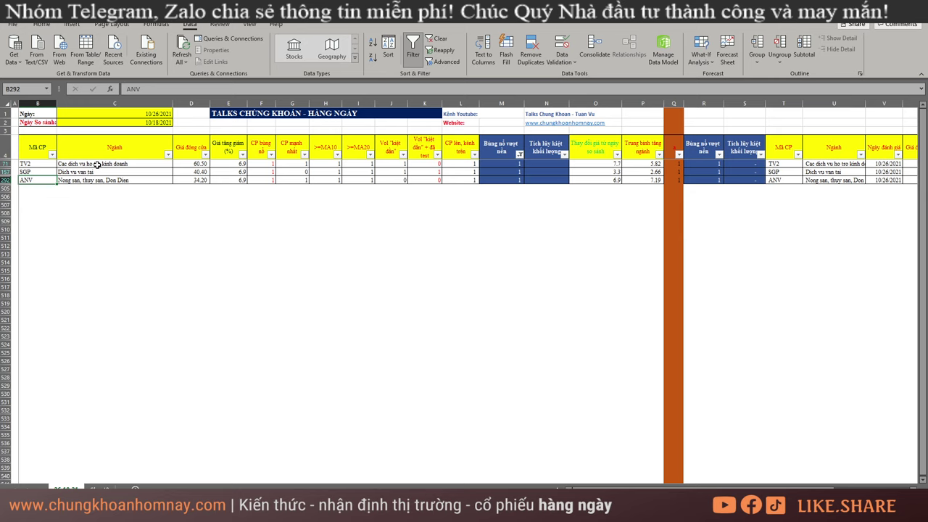
pyautogui.click(93, 166)
pyautogui.click(135, 180)
# Step: Switch to AmiBroker and load the daily chart of TV2
pyautogui.hotkey('alt', 'Tab')
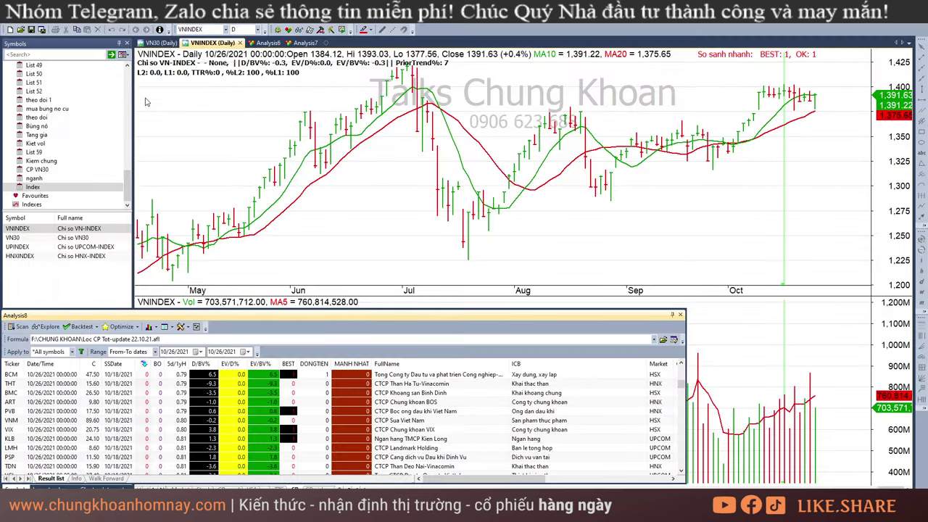
pyautogui.click(203, 29)
pyautogui.write('tv')
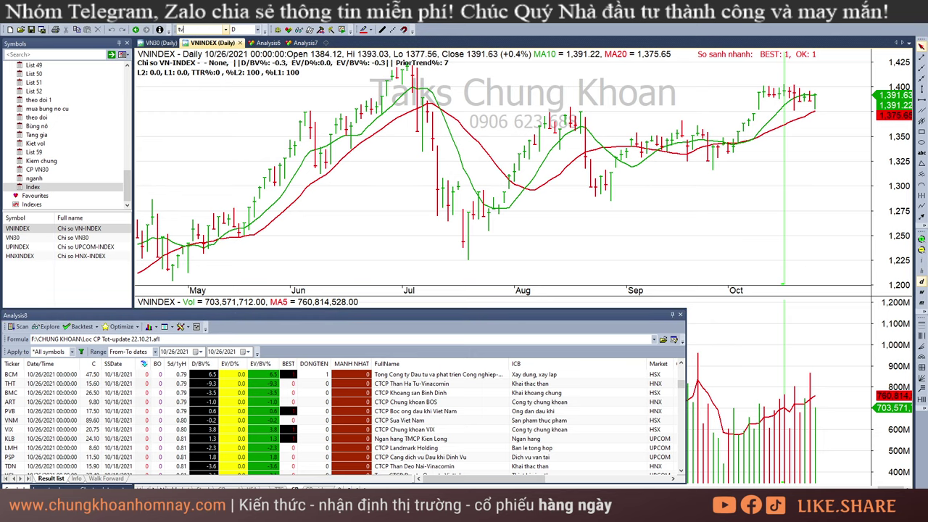
pyautogui.write('2')
pyautogui.press('Return')
pyautogui.click(387, 167)
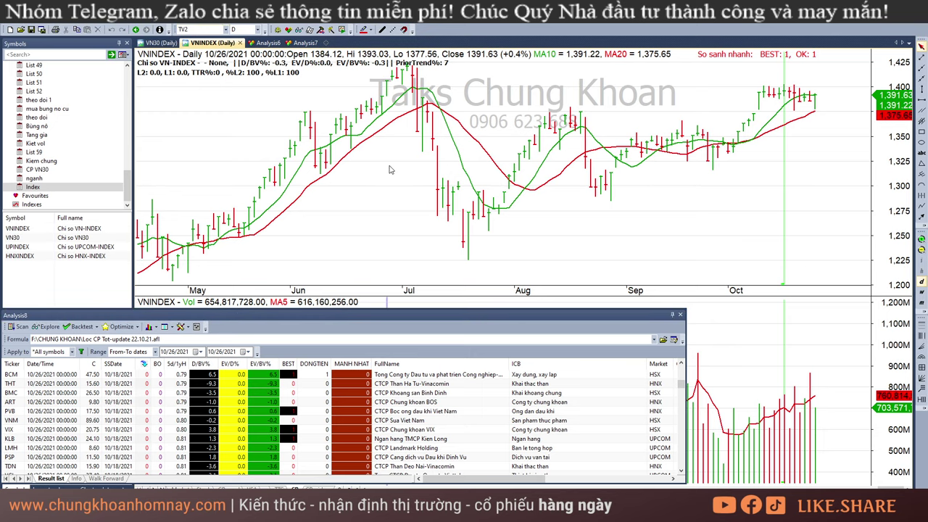
pyautogui.click(208, 30)
pyautogui.click(73, 248)
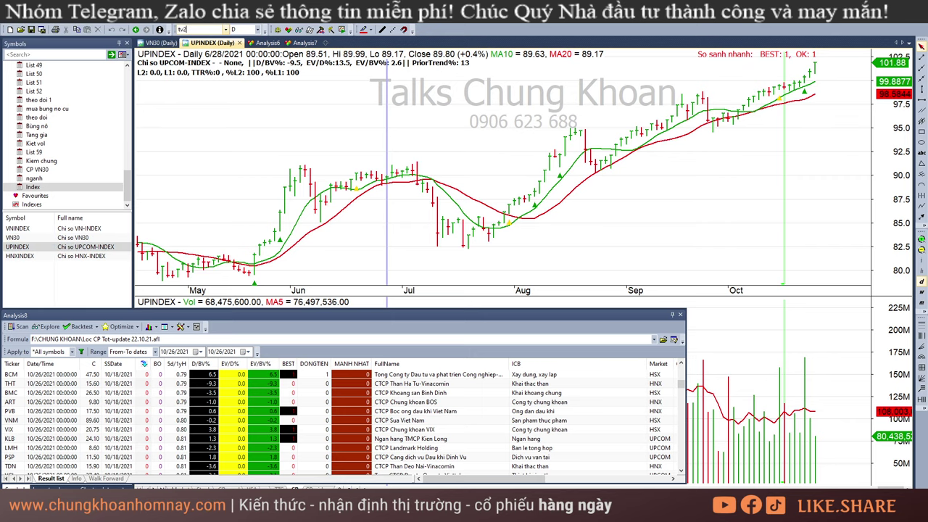
pyautogui.press('Return')
# Step: Inspect TV2's price base, comparing the 9/8/2021 bar with the 10/26/2021 breakout bar
pyautogui.click(642, 152)
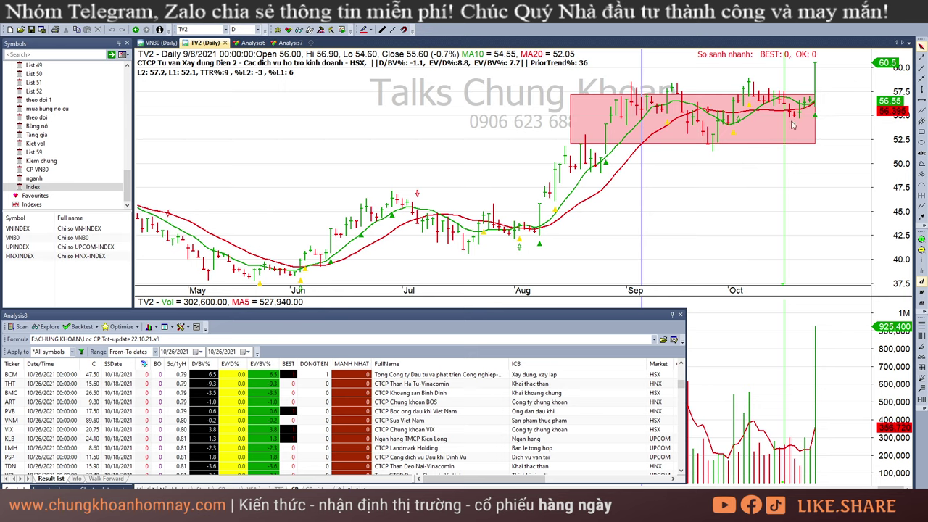
pyautogui.click(814, 171)
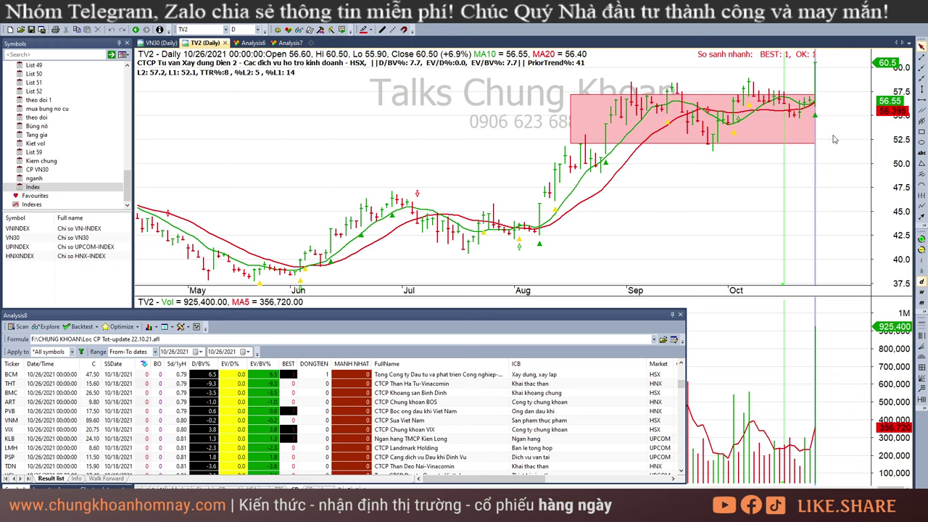
pyautogui.click(857, 166)
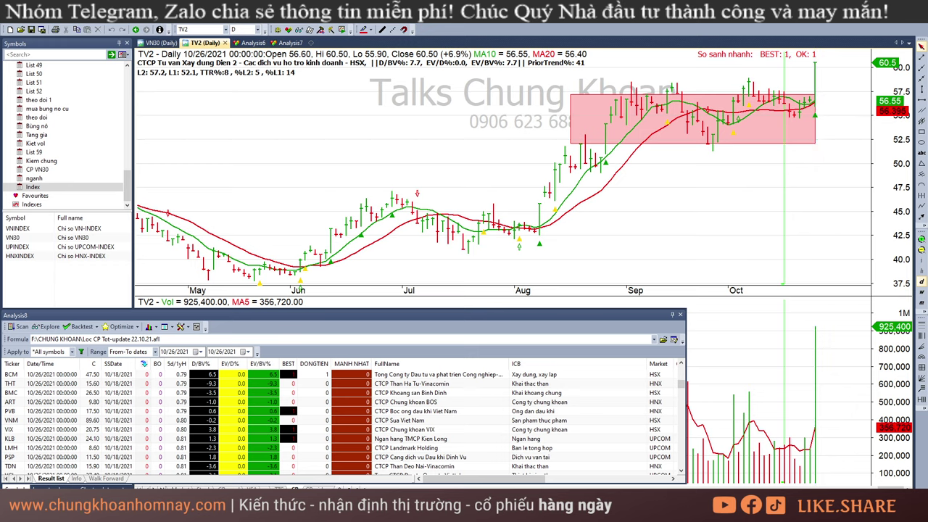
# Step: Check the filtered list in Excel again, return to AmiBroker and load the daily chart of SGP
pyautogui.click(154, 506)
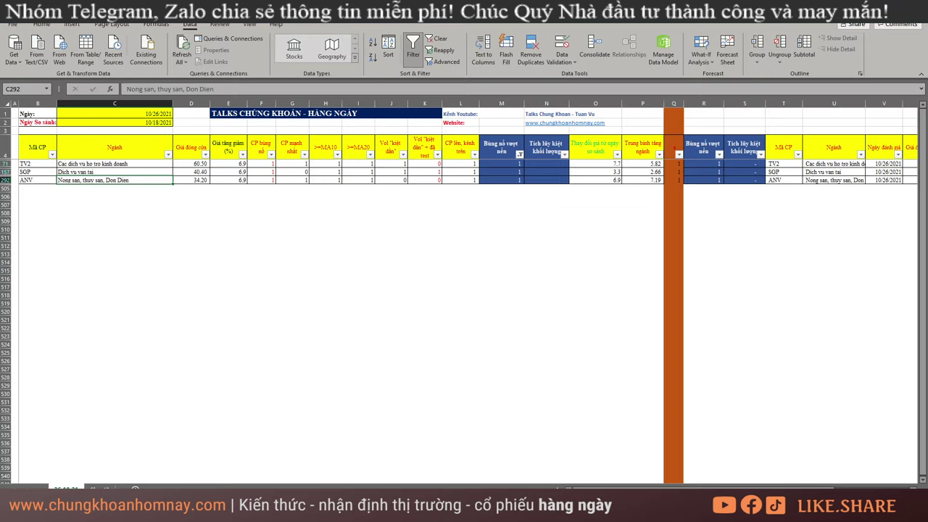
pyautogui.click(154, 506)
pyautogui.click(206, 28)
pyautogui.write('s')
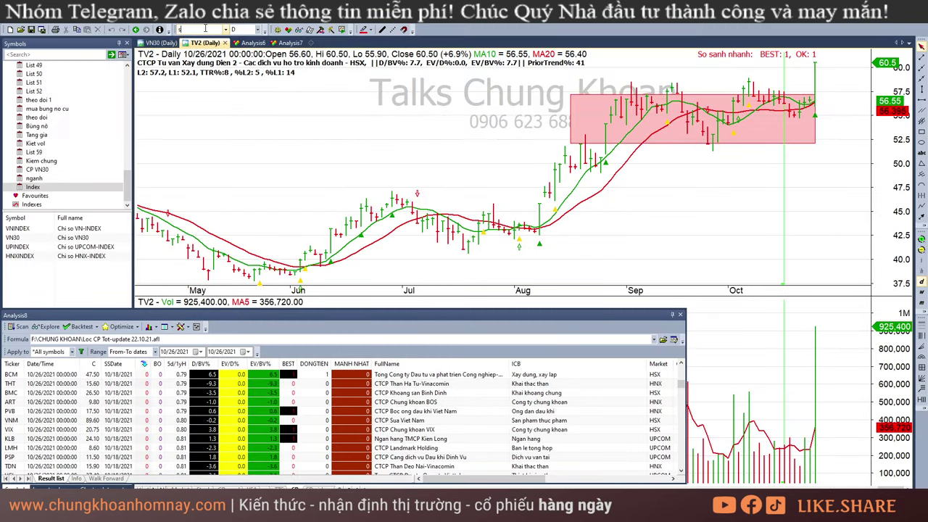
pyautogui.click(205, 29)
pyautogui.write('sgp')
pyautogui.press('Return')
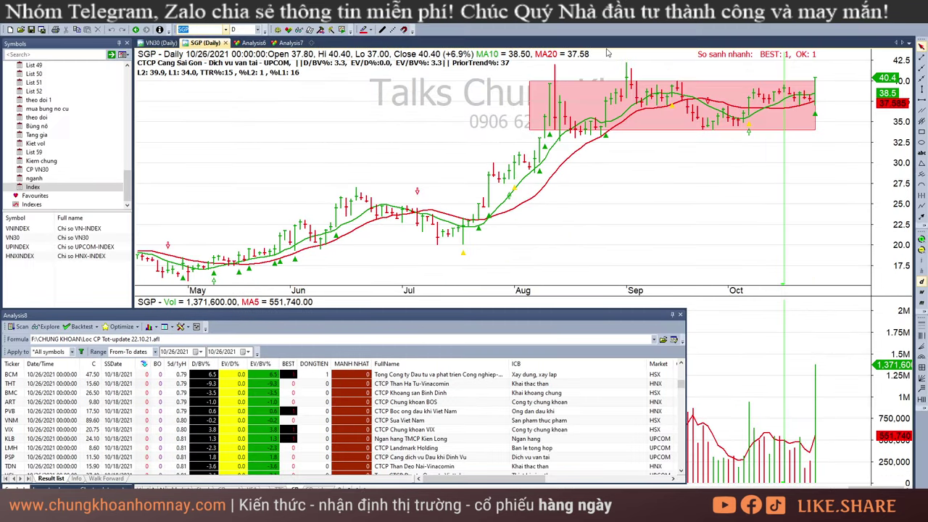
# Step: Inspect SGP's price base, comparing the bars of 8/11 to 8/13/2021 with the 10/26/2021 bar
pyautogui.click(817, 146)
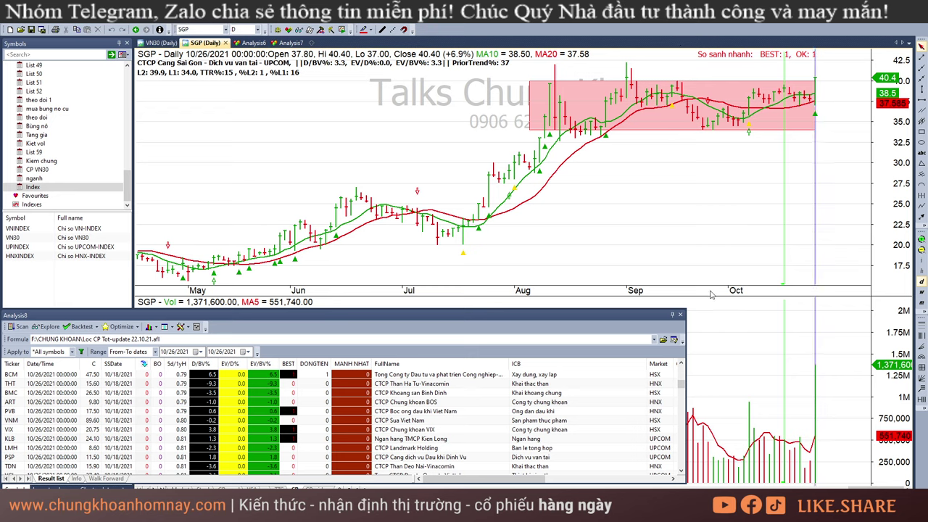
pyautogui.click(637, 223)
pyautogui.click(559, 161)
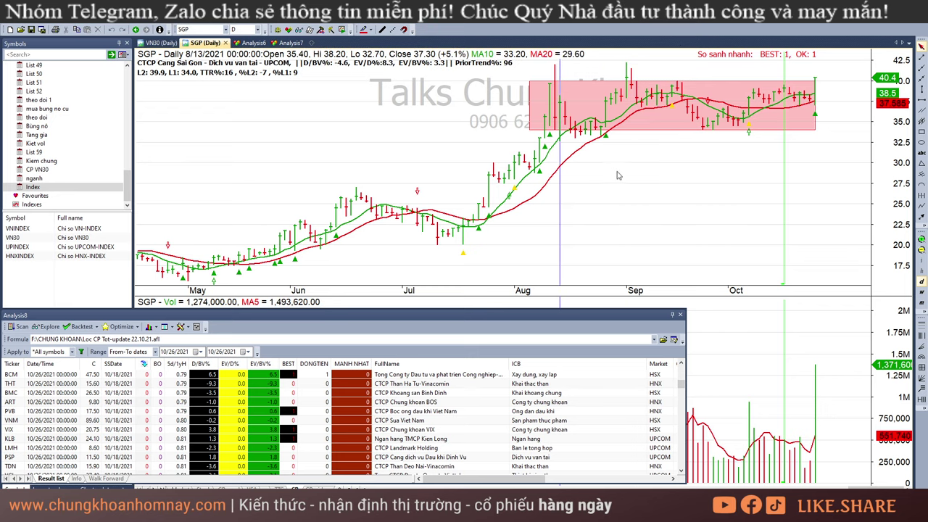
pyautogui.click(556, 196)
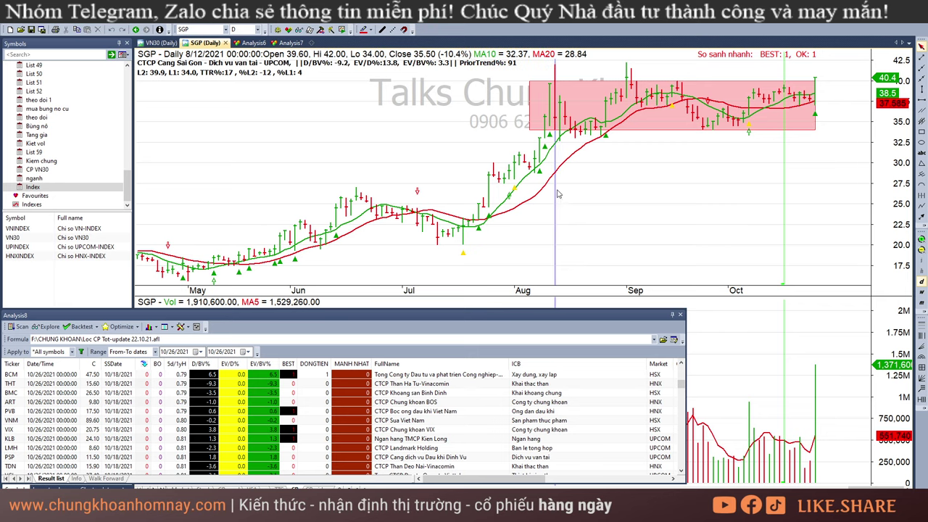
pyautogui.click(549, 189)
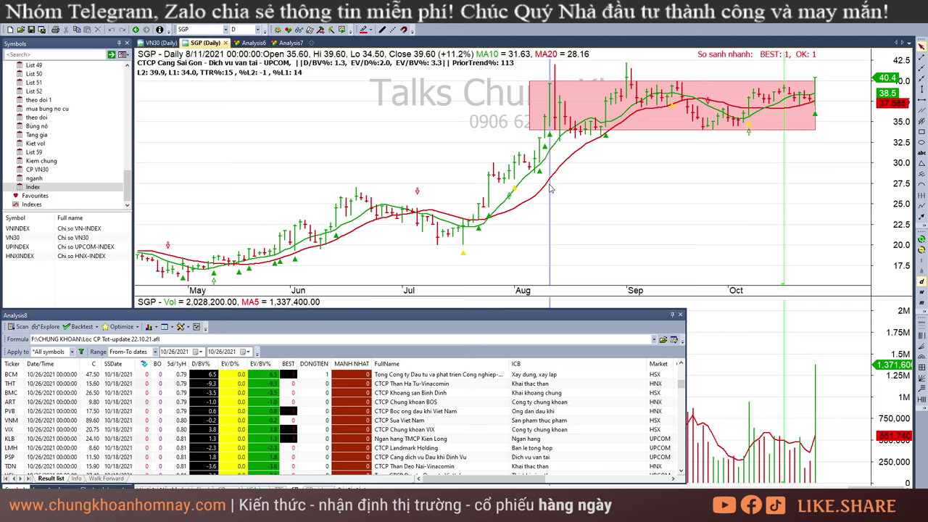
pyautogui.click(816, 166)
pyautogui.click(820, 172)
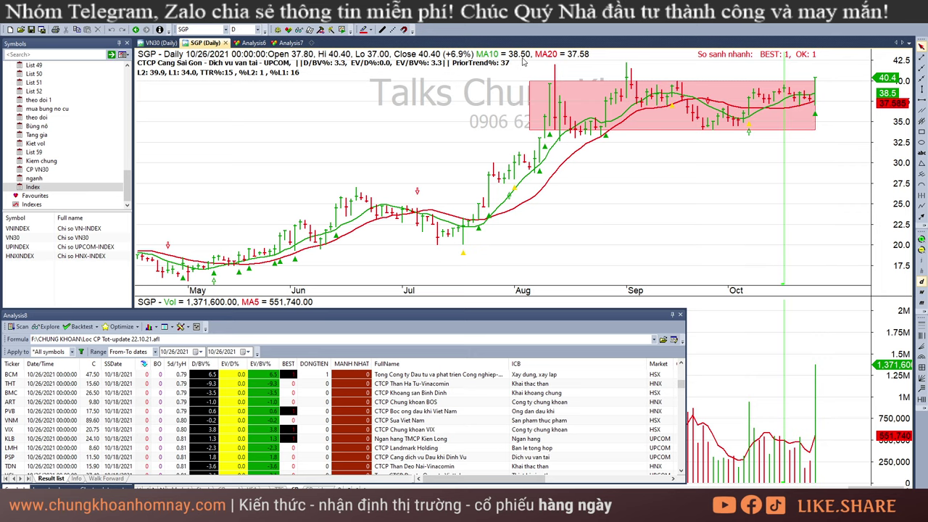
# Step: Load the daily chart of ANV
pyautogui.click(215, 29)
pyautogui.write('anv')
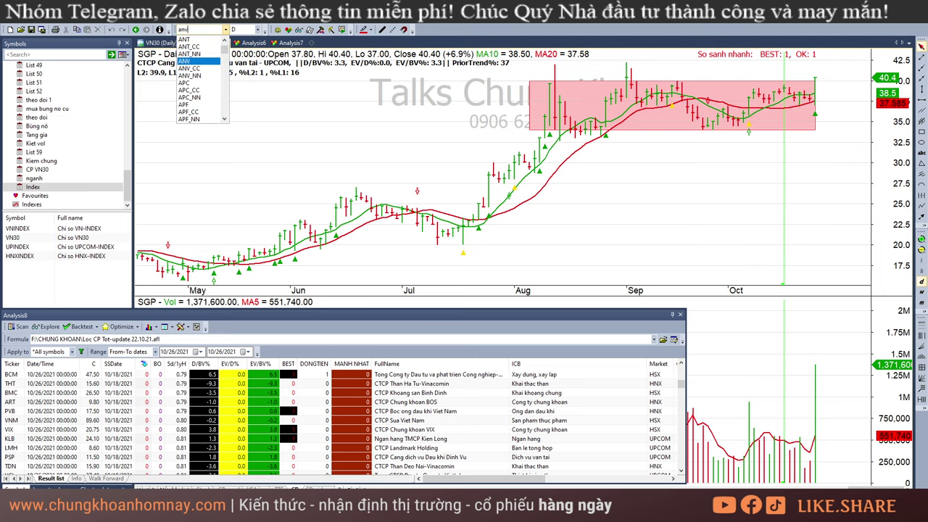
pyautogui.press('Return')
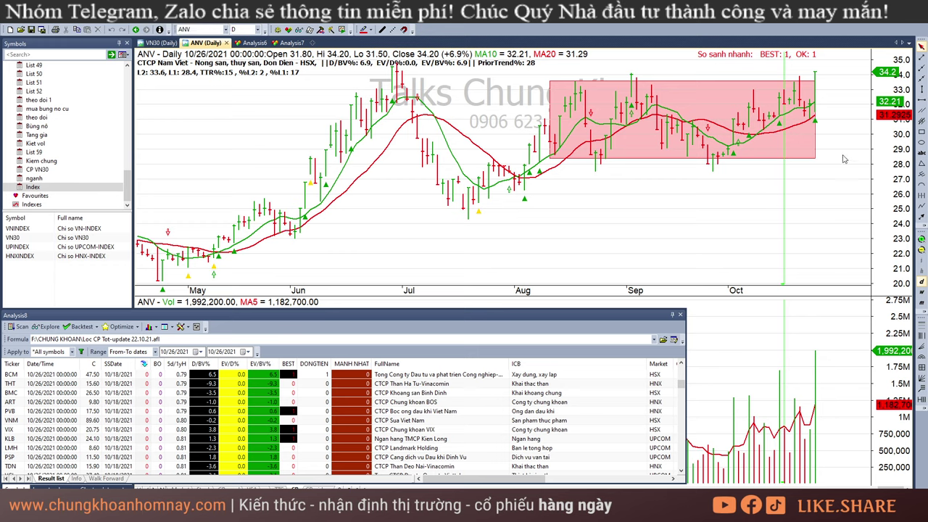
# Step: Inspect ANV's price and volume, comparing the 6/28/2021 peak area and mid-October bars with the 10/26/2021 bar
pyautogui.click(389, 163)
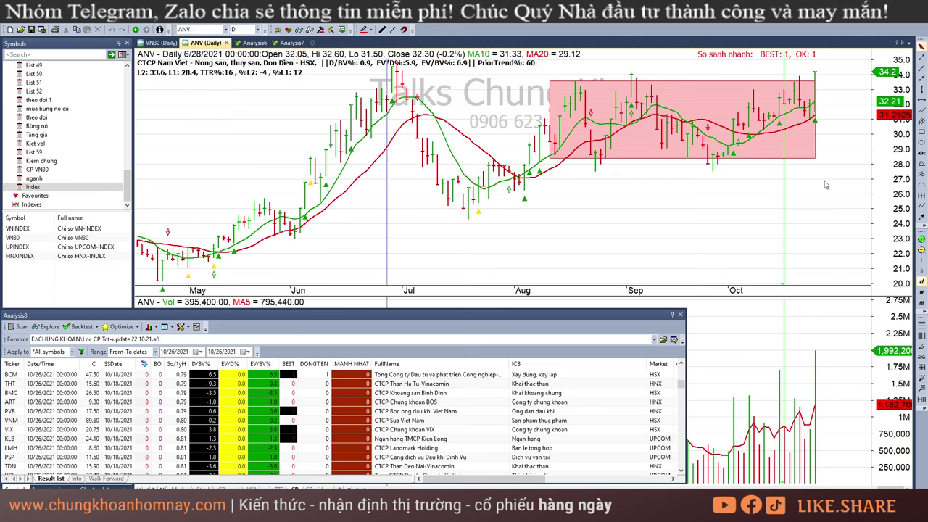
pyautogui.click(816, 209)
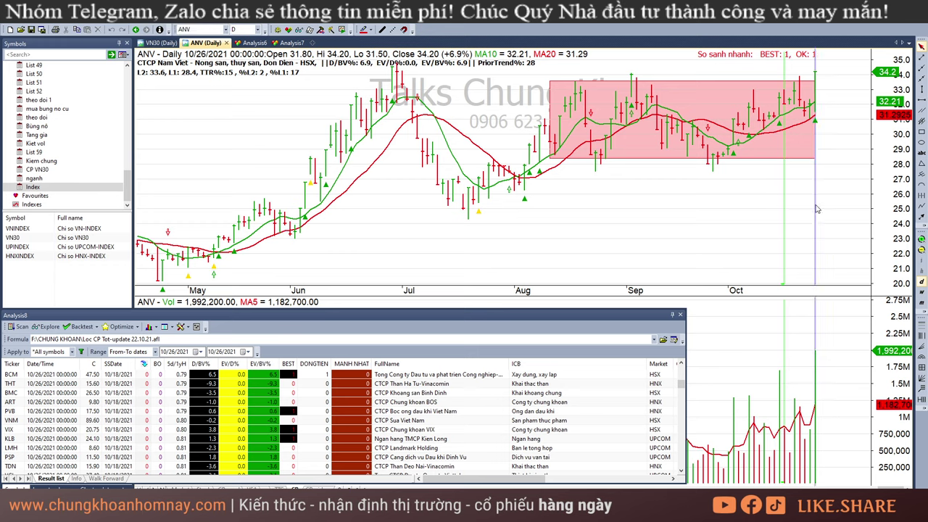
pyautogui.click(779, 171)
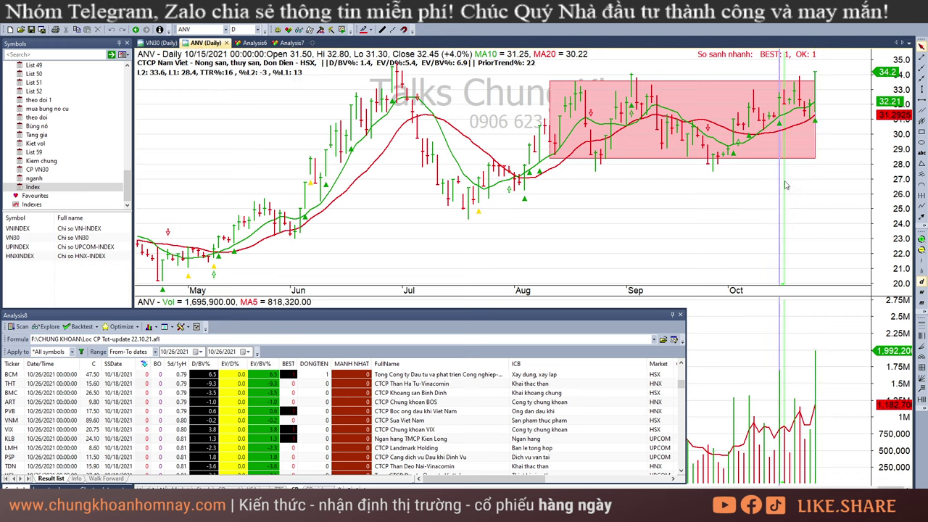
pyautogui.click(794, 182)
pyautogui.click(800, 182)
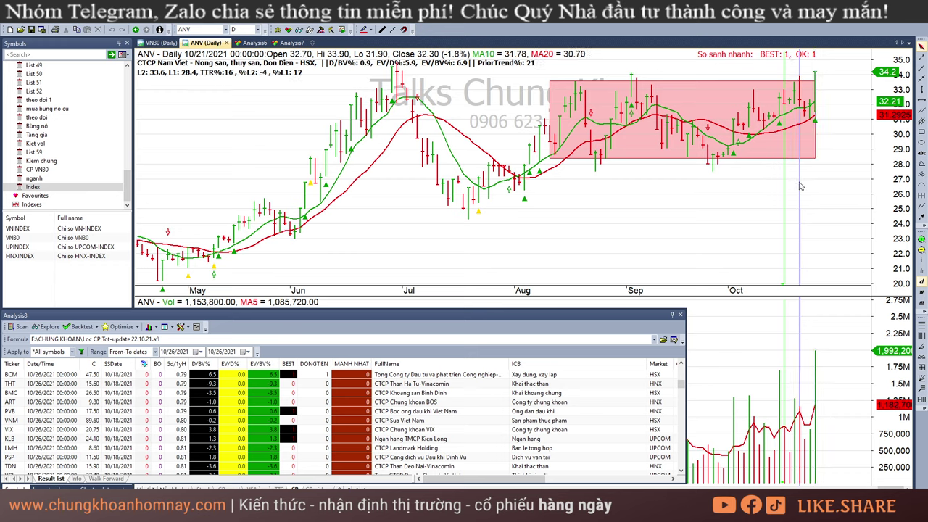
pyautogui.moveTo(796, 191); pyautogui.dragTo(805, 187)
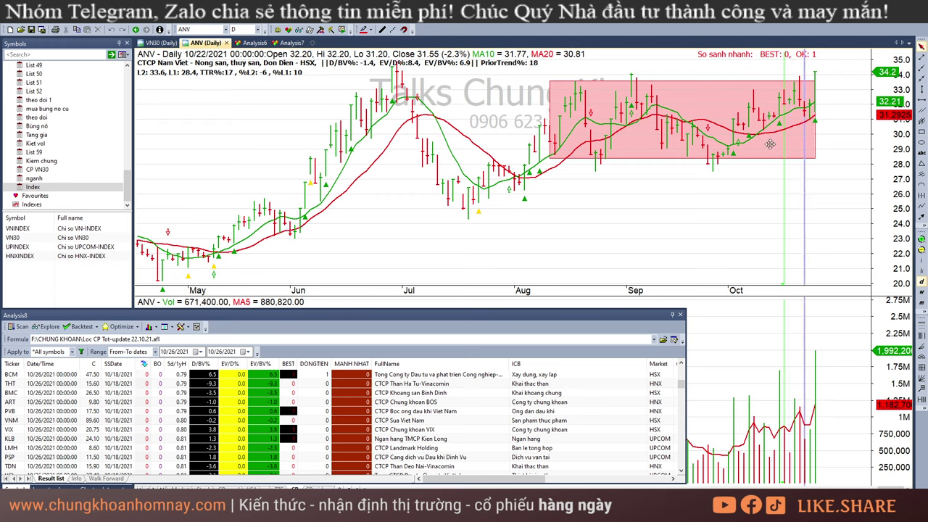
pyautogui.click(810, 437)
pyautogui.click(818, 355)
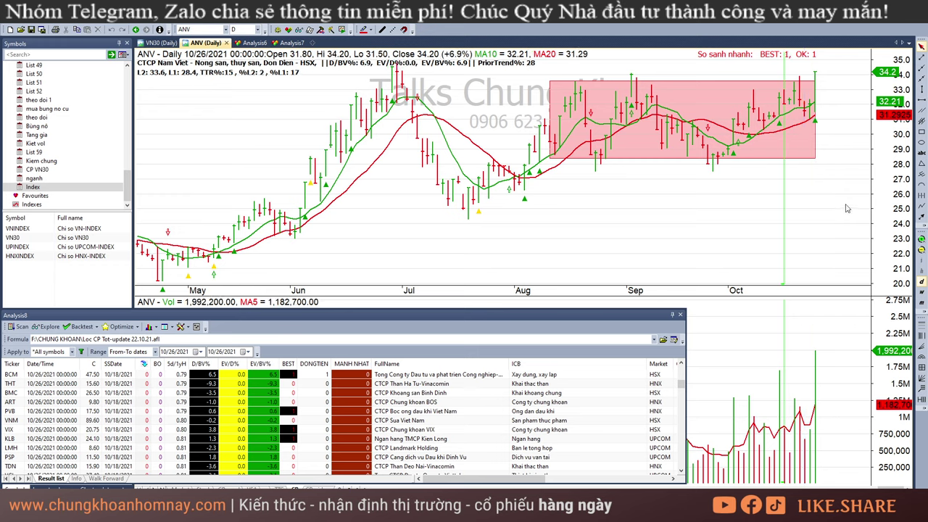
pyautogui.moveTo(447, 282)
pyautogui.moveTo(797, 189)
pyautogui.click(817, 177)
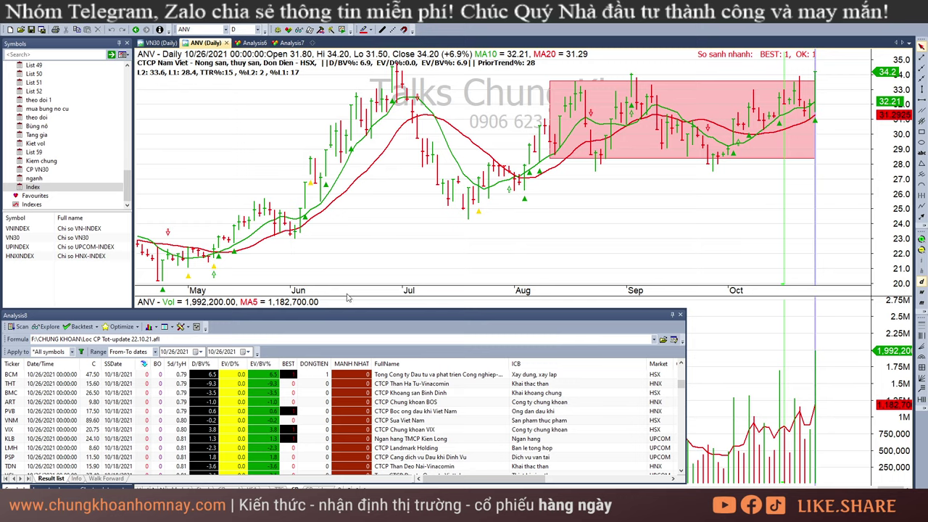
pyautogui.click(859, 205)
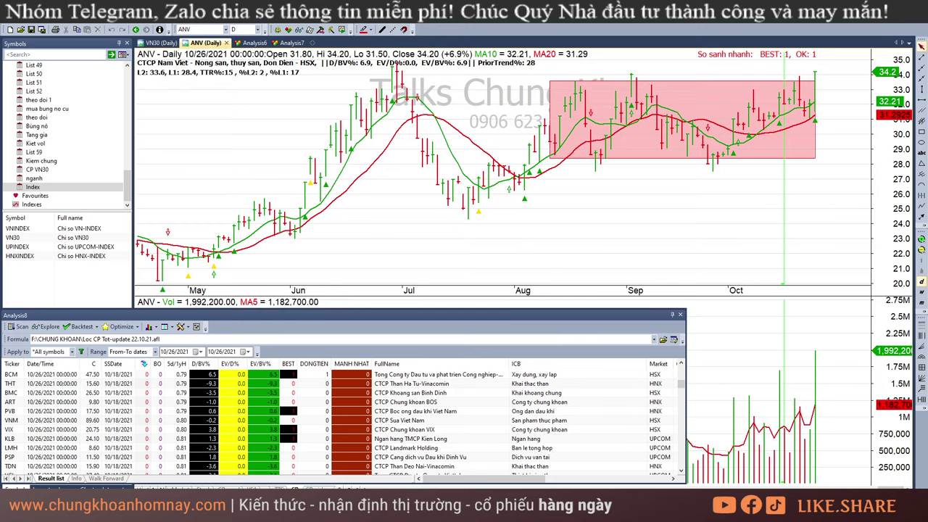
# Step: Switch to Excel and clear all filters from the daily stock table
pyautogui.hotkey('alt', 'Tab')
pyautogui.hotkey('alt', 'a')
pyautogui.press('c')
pyautogui.click(399, 267)
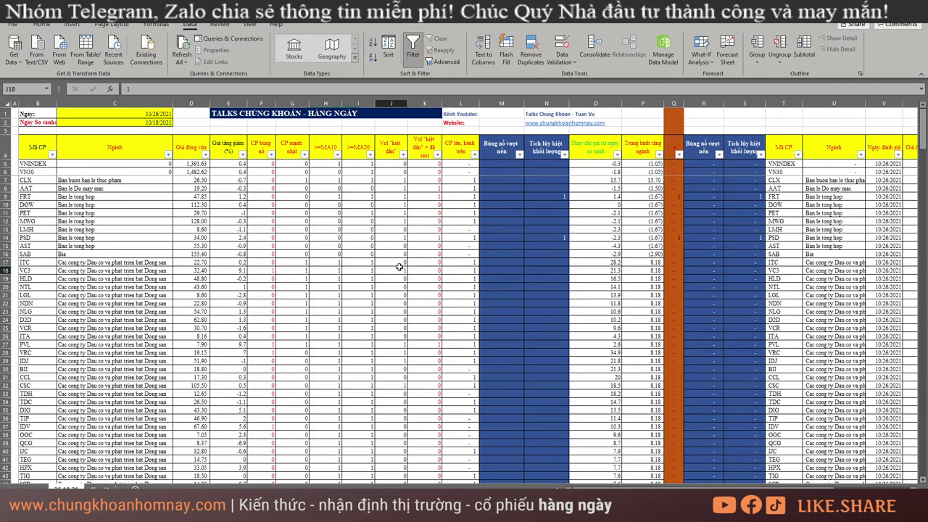
# Step: Filter the "Tích lũy kiệt khối lượng" column to 1 and highlight the listed stocks' "Vol kiệt dần + đã test" values
pyautogui.click(564, 154)
pyautogui.click(596, 269)
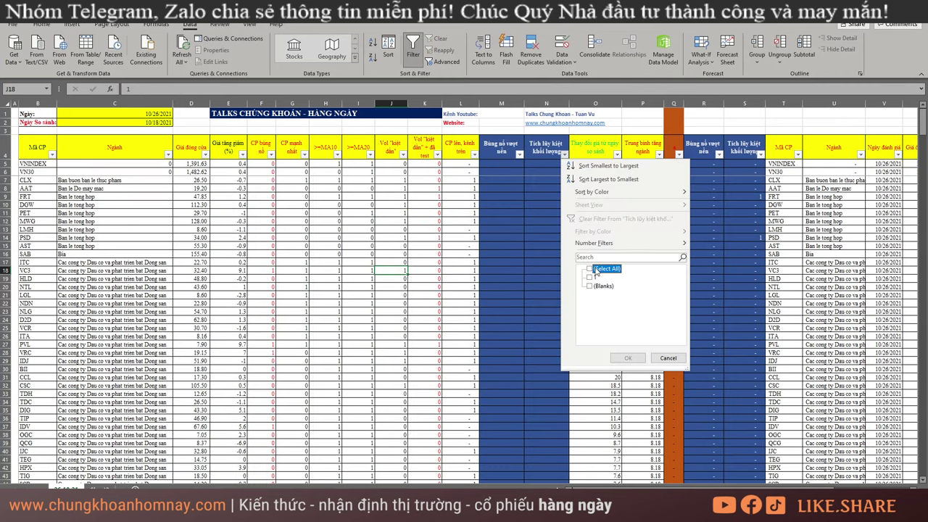
pyautogui.click(589, 277)
pyautogui.click(628, 358)
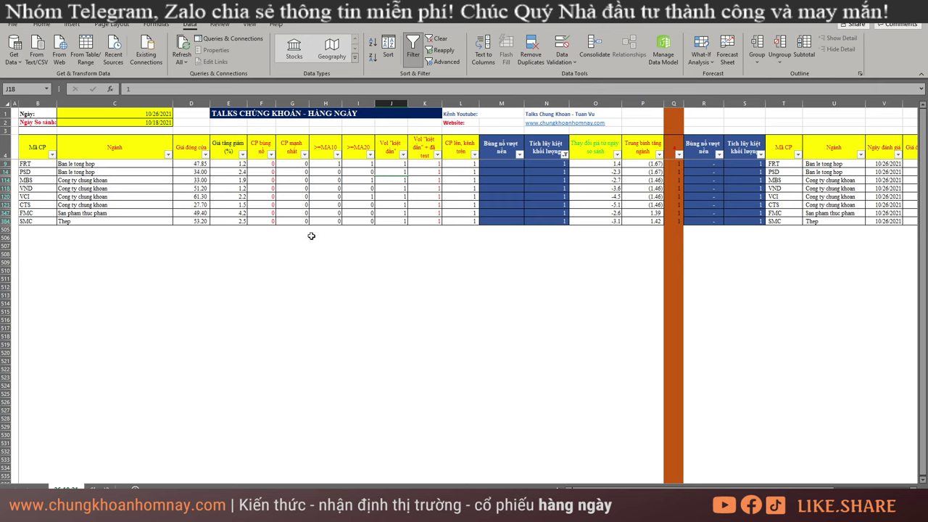
pyautogui.moveTo(425, 150); pyautogui.dragTo(427, 222)
pyautogui.click(333, 269)
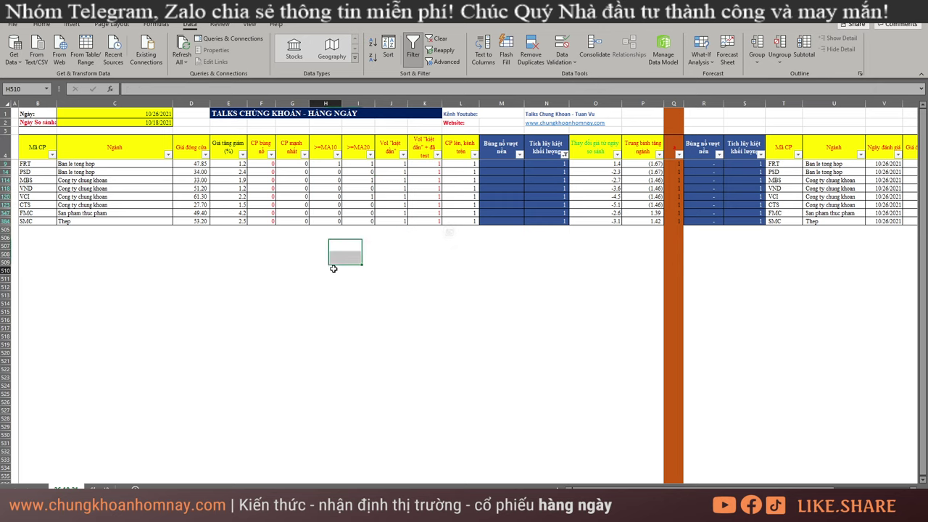
# Step: Remove the "Tích lũy kiệt khối lượng" filter to bring back the full stock list
pyautogui.hotkey('alt', 'a')
pyautogui.press('c')
pyautogui.click(325, 229)
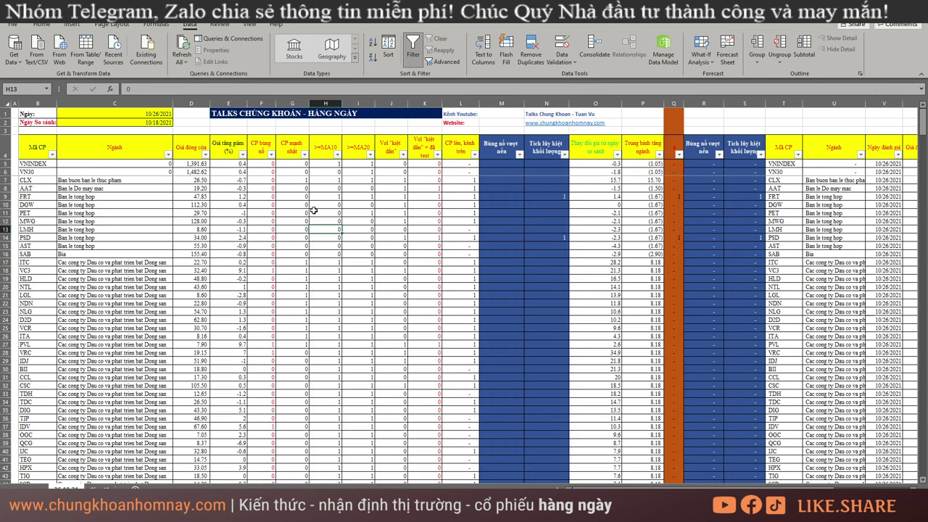
# Step: Review the filter choices of the strongest-stock, >=MA10, "Vol kiệt dần" and "Vol kiệt dần + đã test" columns without applying any
pyautogui.click(304, 155)
pyautogui.click(258, 285)
pyautogui.click(337, 155)
pyautogui.click(307, 228)
pyautogui.click(403, 157)
pyautogui.click(391, 242)
pyautogui.click(438, 154)
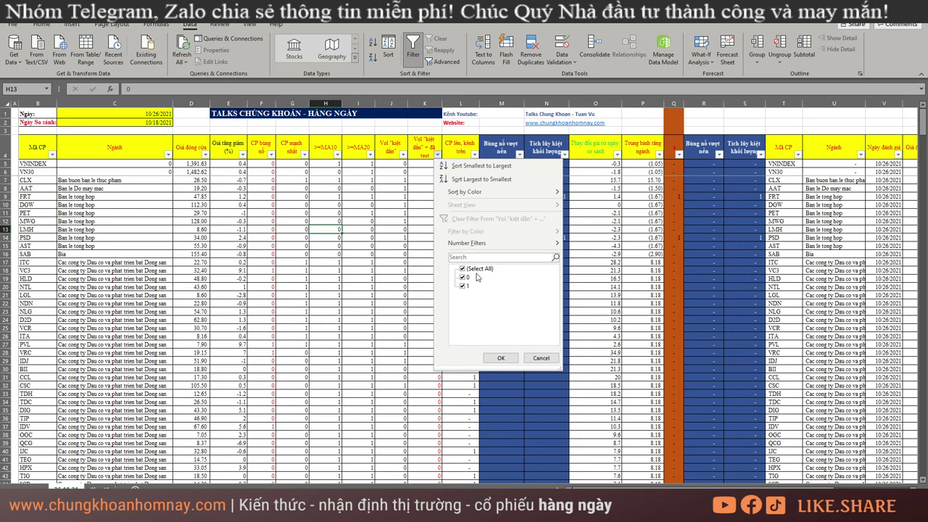
pyautogui.click(540, 359)
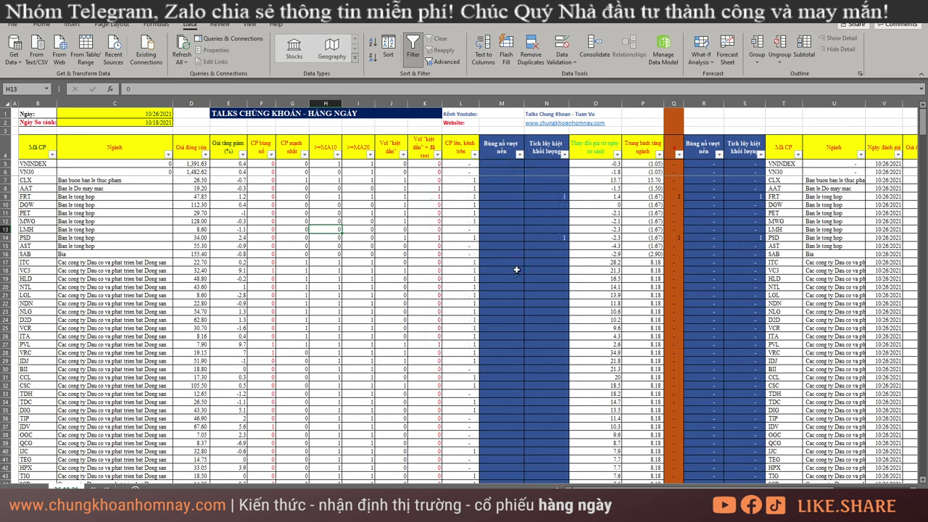
# Step: Filter the stock table to rows with the value 1 in the "Tích lũy kiệt khối lượng" column
pyautogui.click(476, 205)
pyautogui.click(565, 155)
pyautogui.click(590, 268)
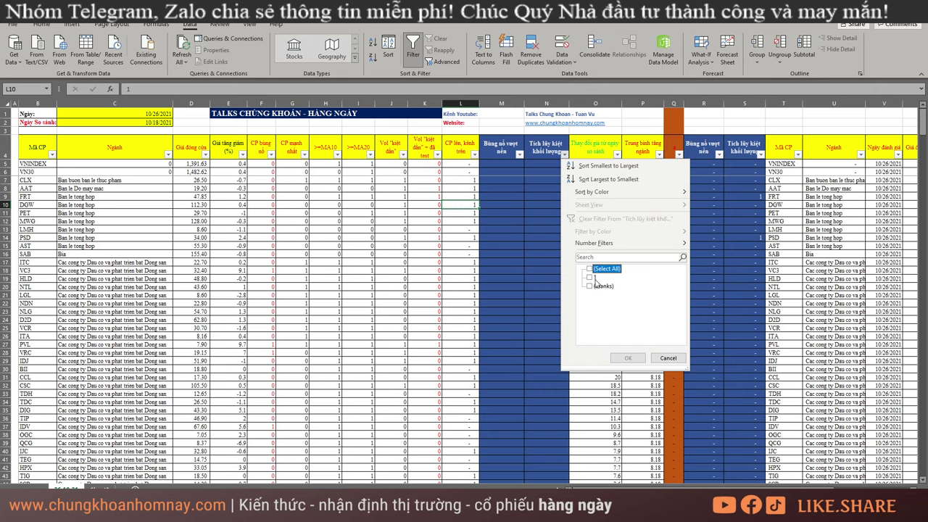
pyautogui.click(590, 277)
pyautogui.click(628, 358)
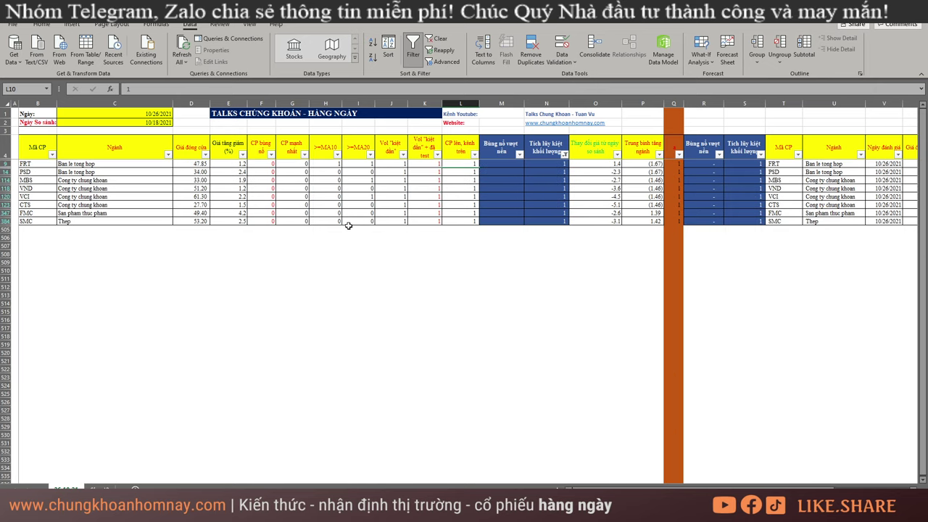
# Step: Review the sectors of the filtered stocks, from PSD's retail entry through the securities companies to FMC's food sector
pyautogui.click(101, 169)
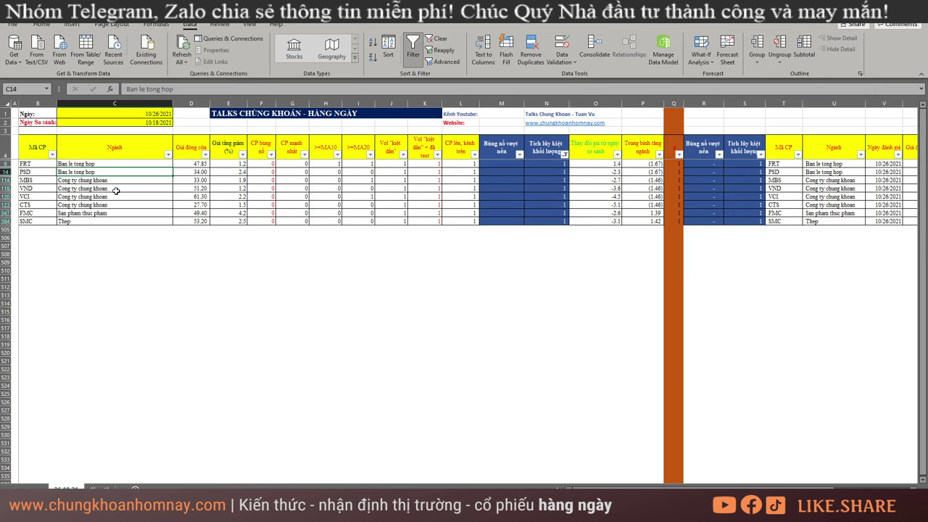
pyautogui.moveTo(114, 181); pyautogui.dragTo(120, 206)
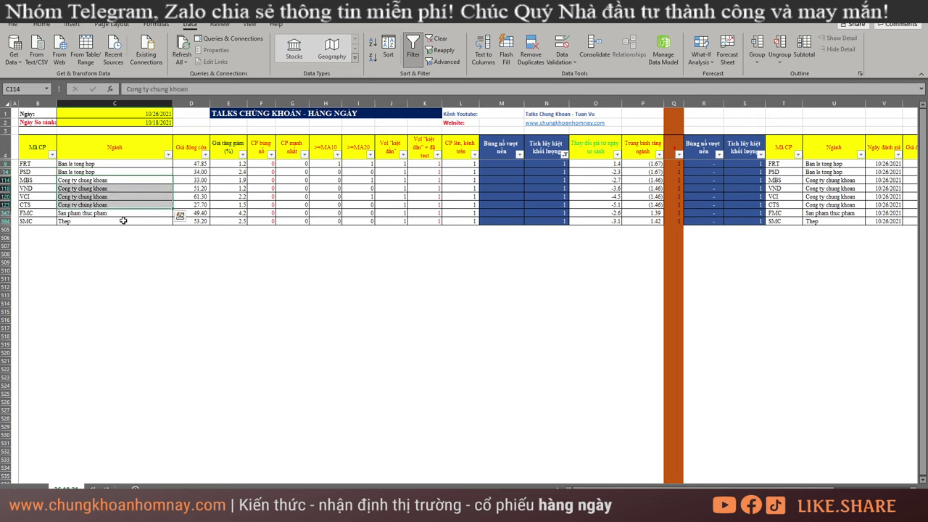
pyautogui.click(106, 216)
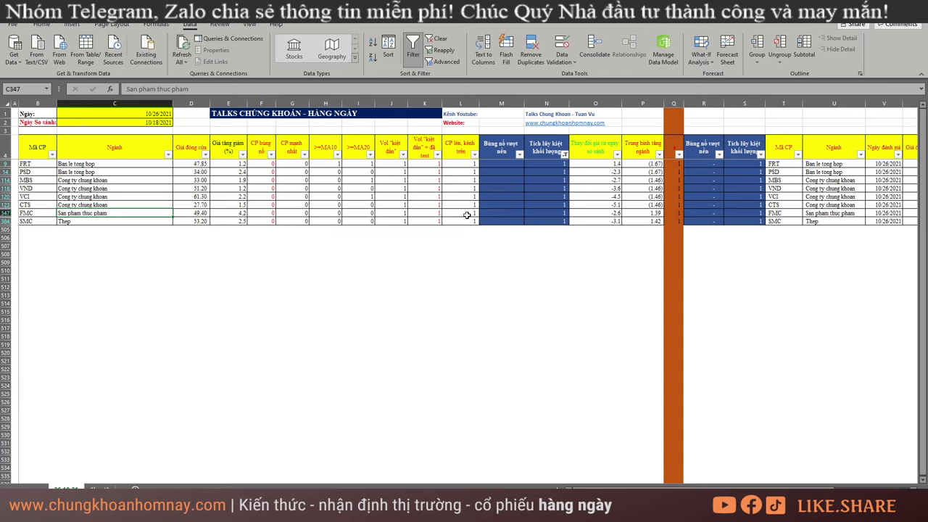
# Step: Switch to AmiBroker and load the daily chart of FRT
pyautogui.hotkey('alt', 'Tab')
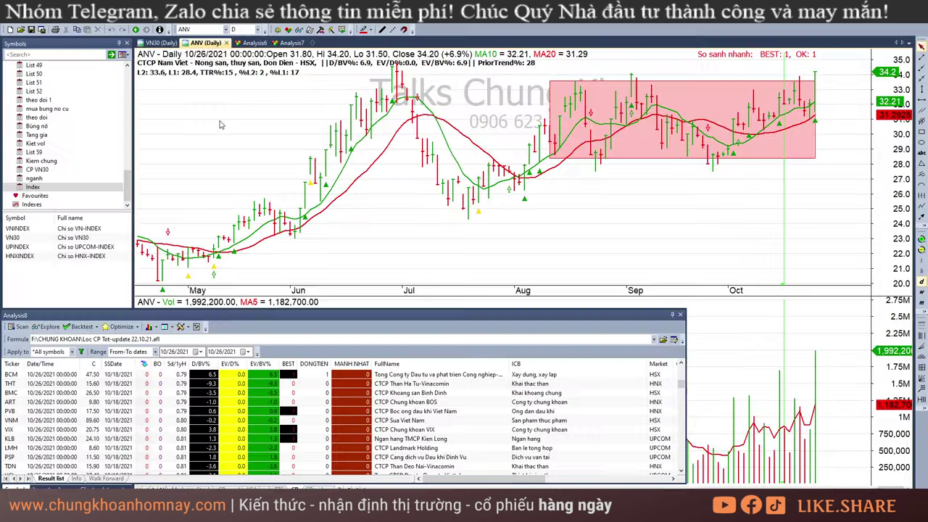
pyautogui.click(201, 30)
pyautogui.write('ffrt')
pyautogui.press('Return')
# Step: Inspect FRT's price base from mid-September, comparing the 10/21/2021 bar with the 10/26/2021 bar
pyautogui.moveTo(706, 132); pyautogui.dragTo(802, 139)
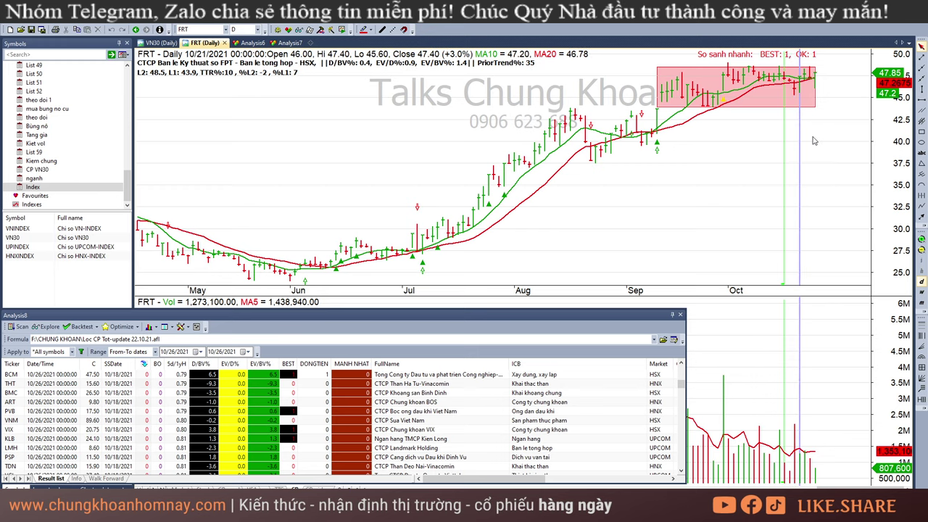
pyautogui.click(816, 139)
pyautogui.click(831, 101)
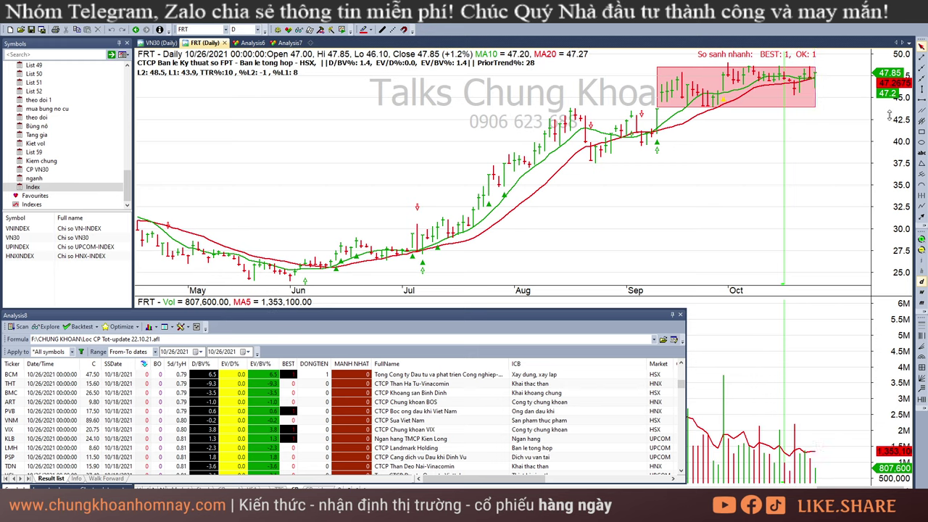
# Step: Load the daily chart of PSD
pyautogui.click(206, 31)
pyautogui.write('psd')
pyautogui.press('Return')
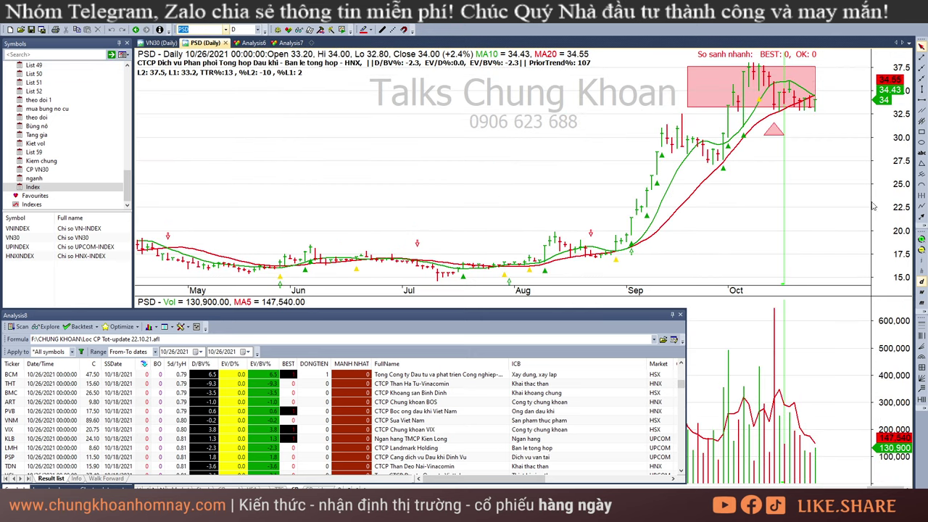
# Step: Inspect PSD's recent pullback, comparing the bars up to 10/21/2021 with the latest bar
pyautogui.moveTo(778, 122); pyautogui.dragTo(801, 129)
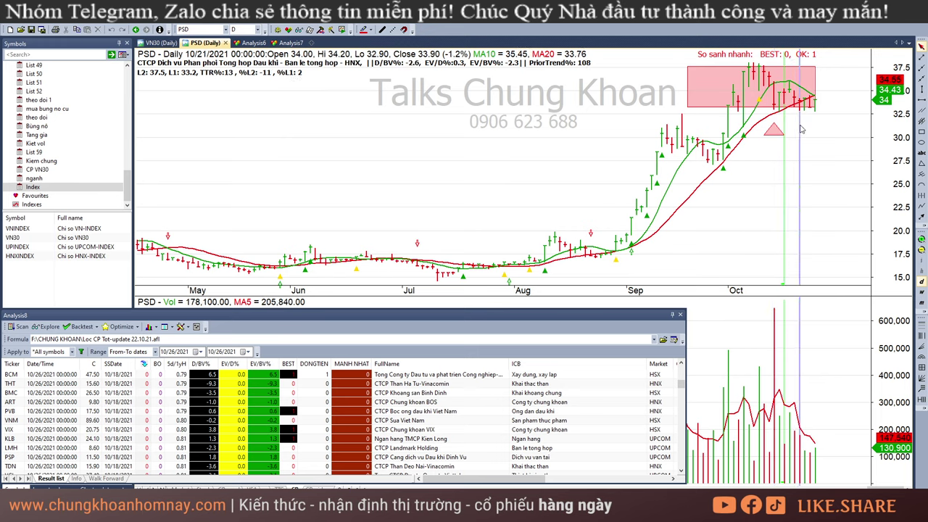
pyautogui.press('Escape')
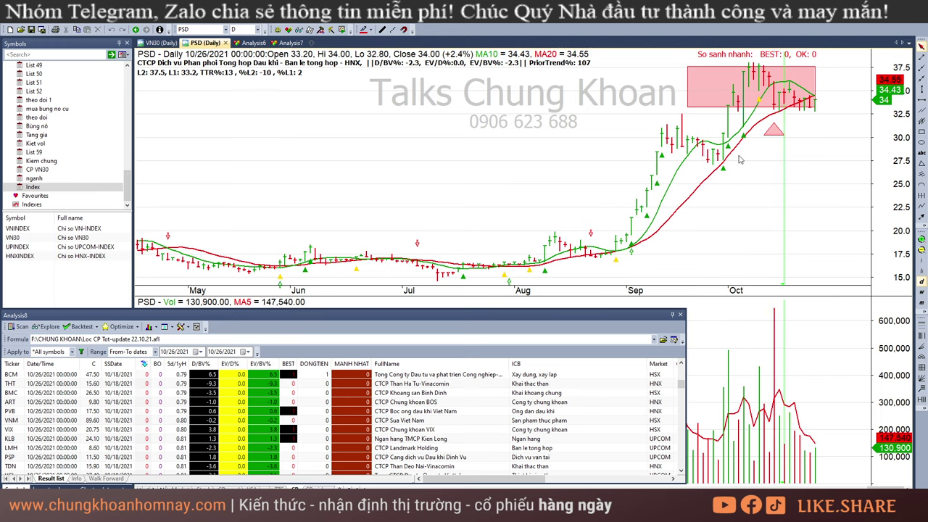
pyautogui.click(817, 116)
pyautogui.click(828, 163)
# Step: Check the filtered list in Excel, load the daily chart of MBS in AmiBroker and compare its 10/25 and 10/26/2021 bars
pyautogui.hotkey('alt', 'Tab')
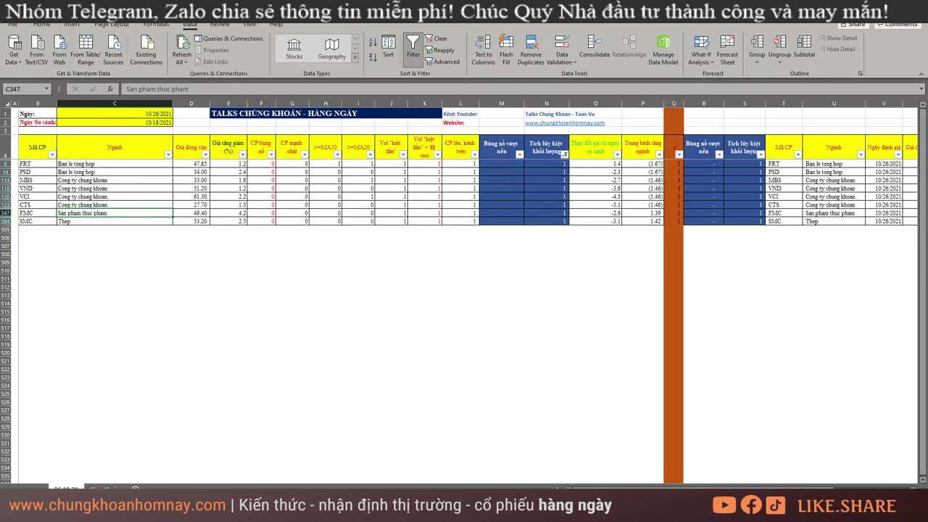
pyautogui.hotkey('alt', 'Tab')
pyautogui.click(206, 31)
pyautogui.write('MBS')
pyautogui.press('Return')
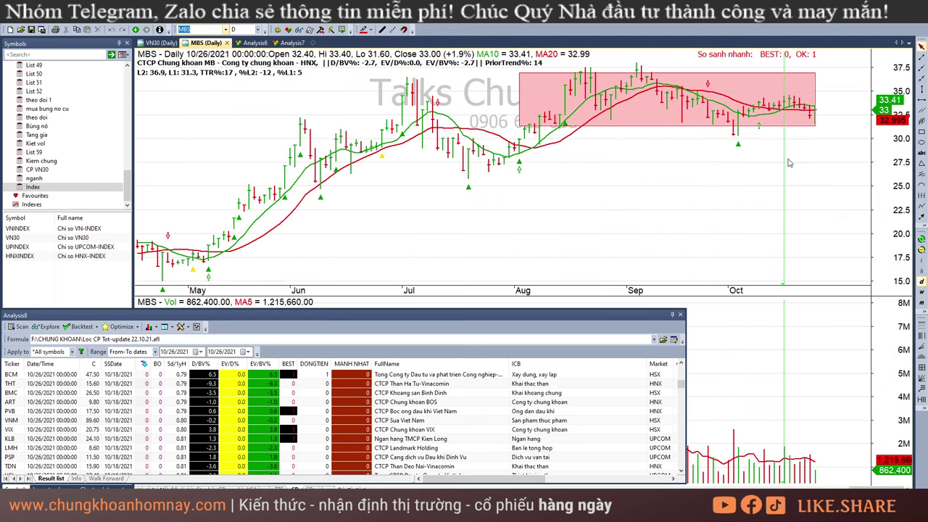
pyautogui.click(810, 149)
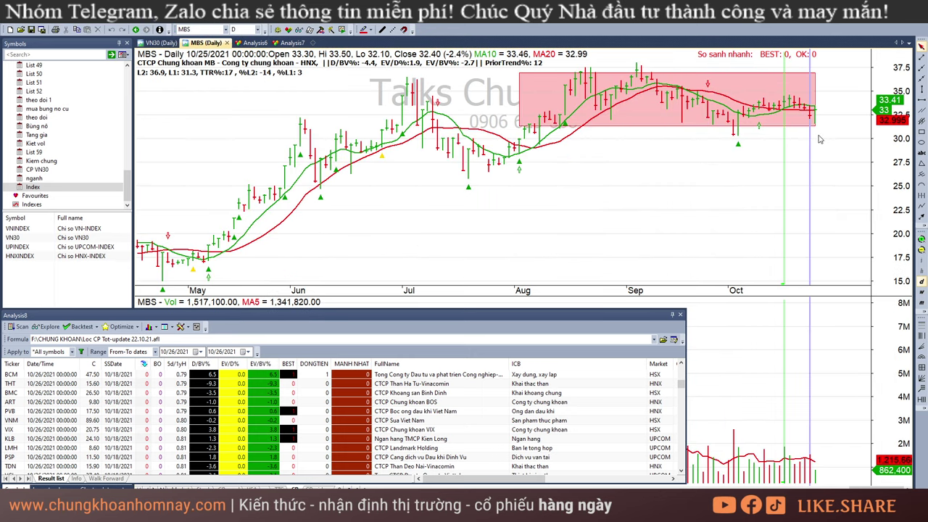
pyautogui.click(817, 140)
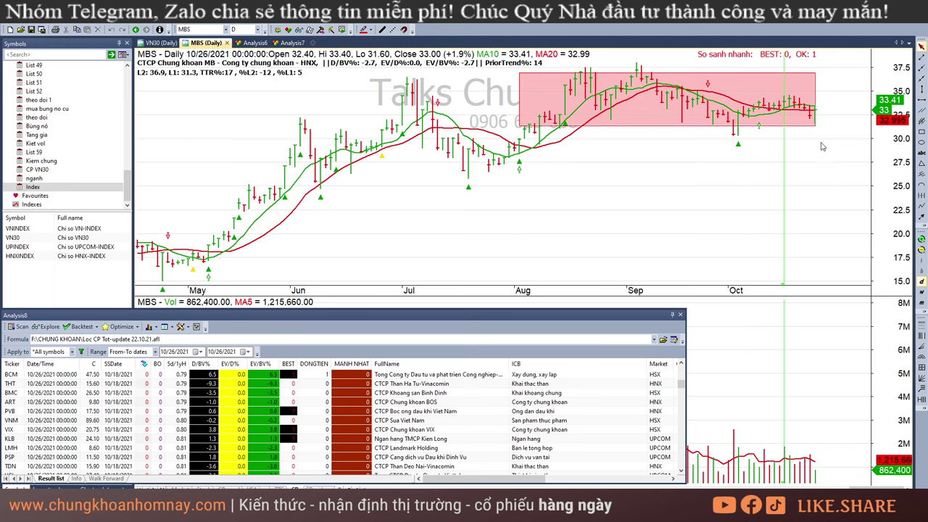
# Step: Load the daily chart of VND
pyautogui.click(203, 32)
pyautogui.write('VND')
pyautogui.press('Return')
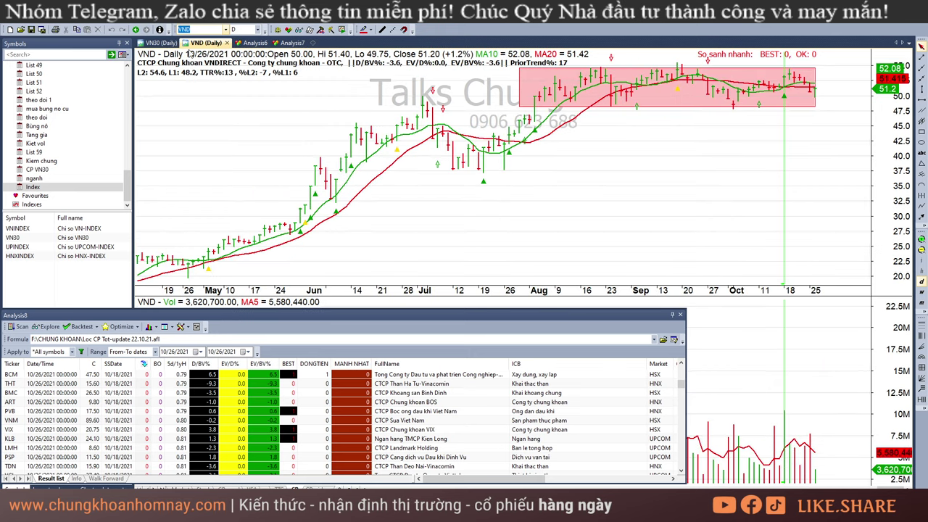
# Step: Inspect VND's price base from the 8/2/2021 bar through the September and October bars
pyautogui.click(707, 203)
pyautogui.click(774, 150)
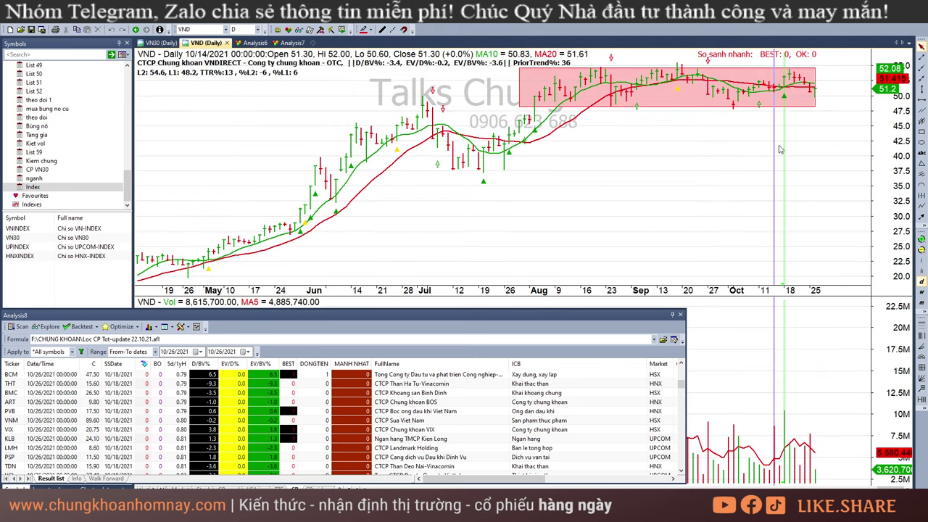
pyautogui.click(547, 153)
pyautogui.click(532, 161)
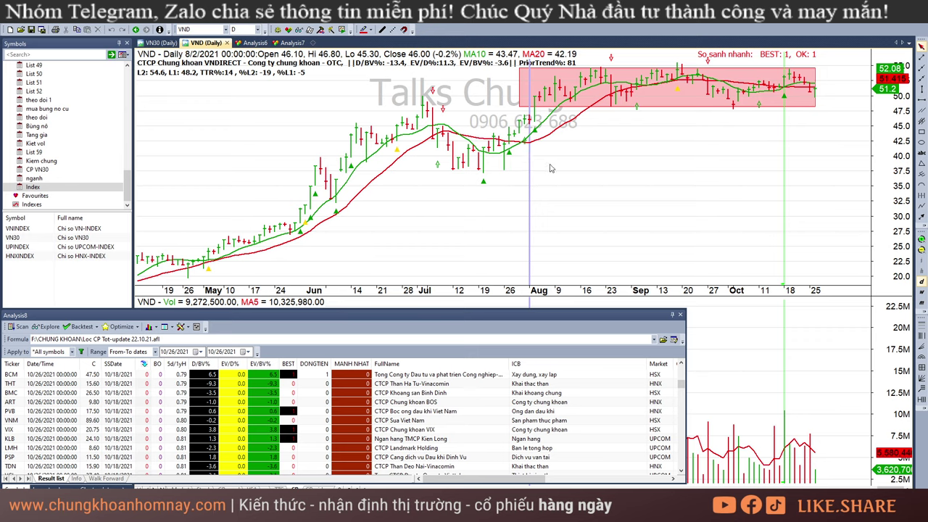
pyautogui.click(596, 178)
pyautogui.click(690, 179)
pyautogui.click(798, 145)
# Step: Compare VND's price and volume on 10/25/2021 with those on 10/26/2021
pyautogui.click(811, 146)
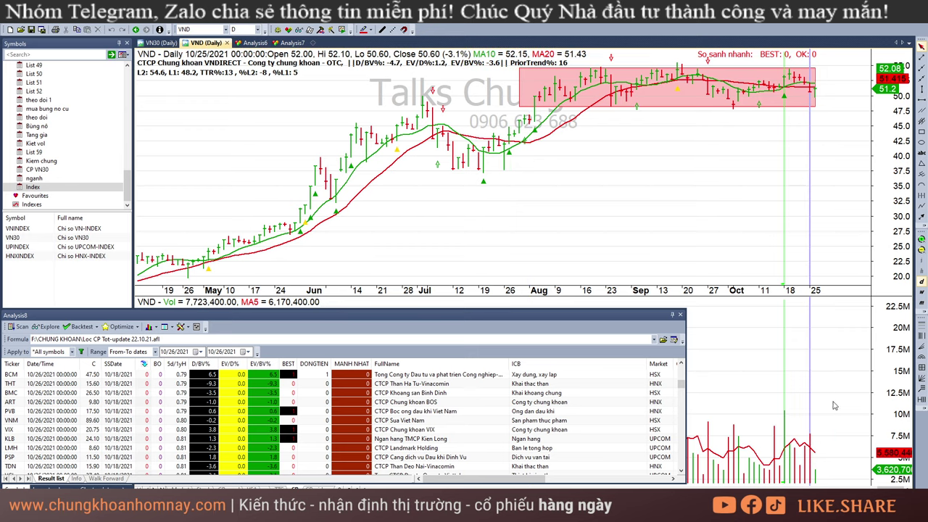
pyautogui.click(804, 458)
pyautogui.click(818, 443)
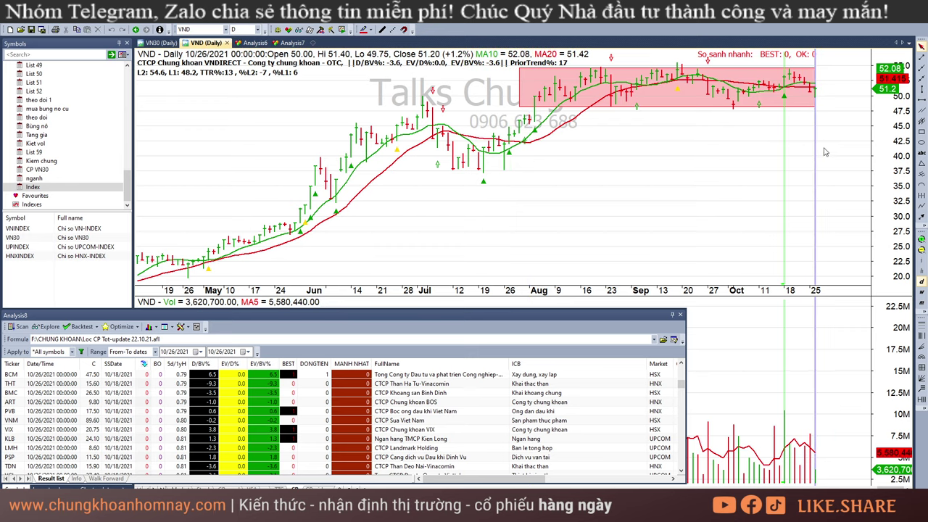
pyautogui.click(819, 148)
pyautogui.click(811, 126)
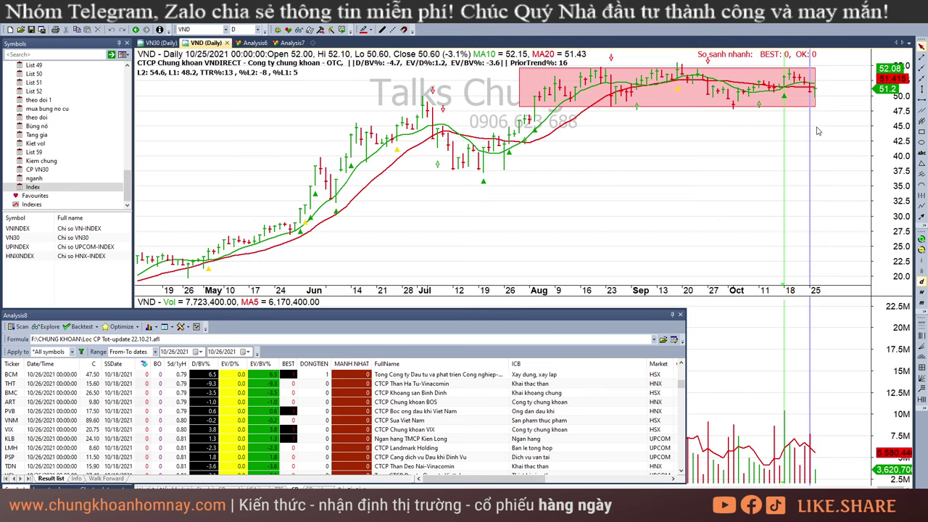
pyautogui.click(816, 129)
pyautogui.click(855, 184)
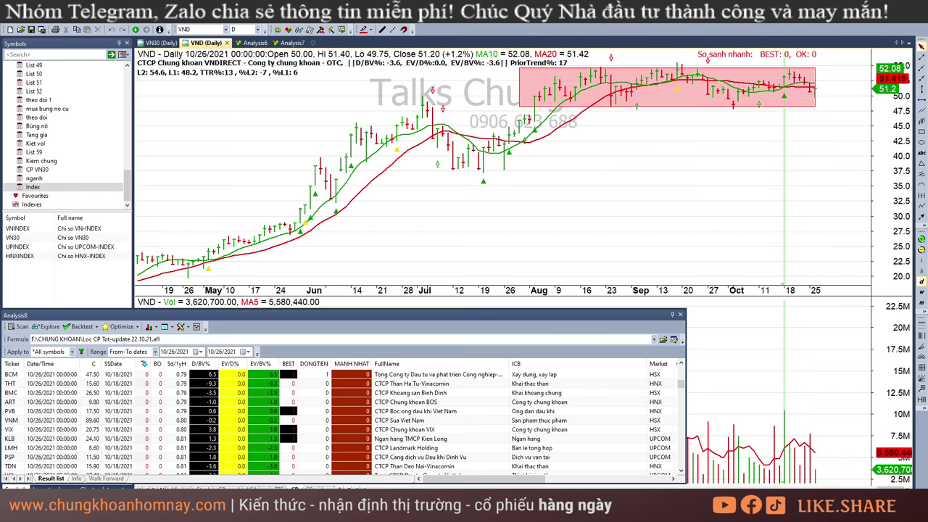
# Step: Check the VCI and CTS tickers in the Excel list, return to AmiBroker and load the daily chart of VCI
pyautogui.hotkey('alt', 'Tab')
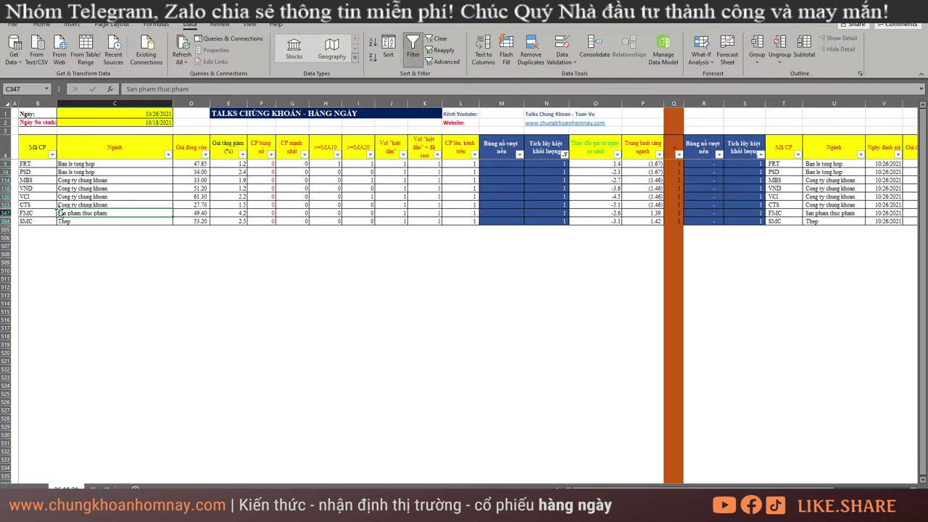
pyautogui.click(42, 196)
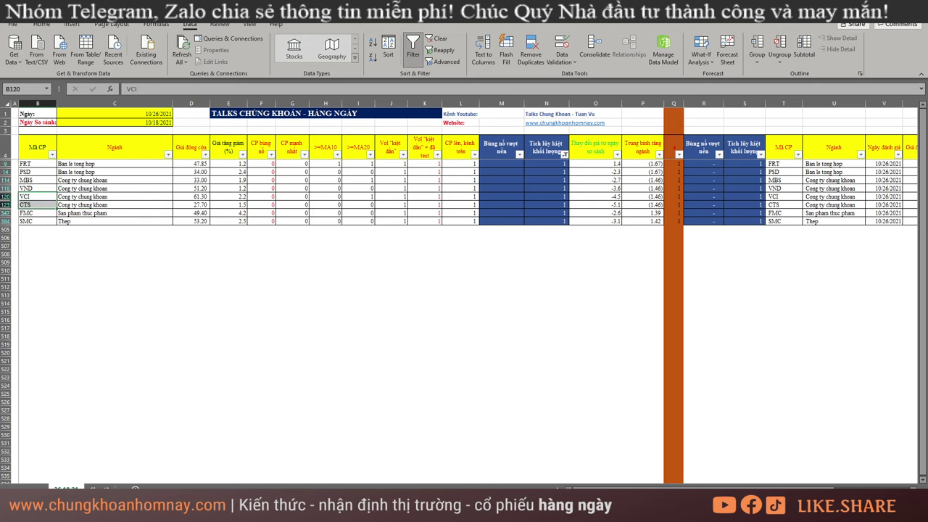
pyautogui.hotkey('alt', 'Tab')
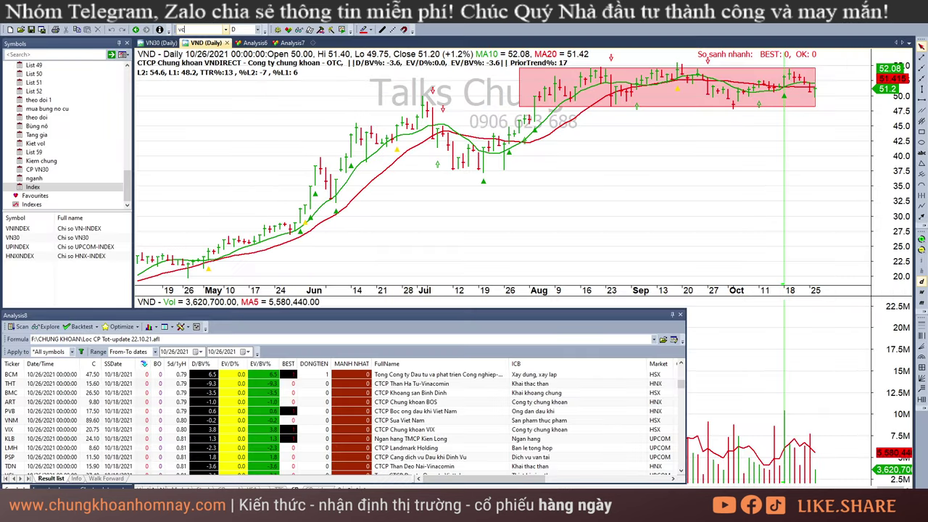
pyautogui.write('vci')
pyautogui.press('Return')
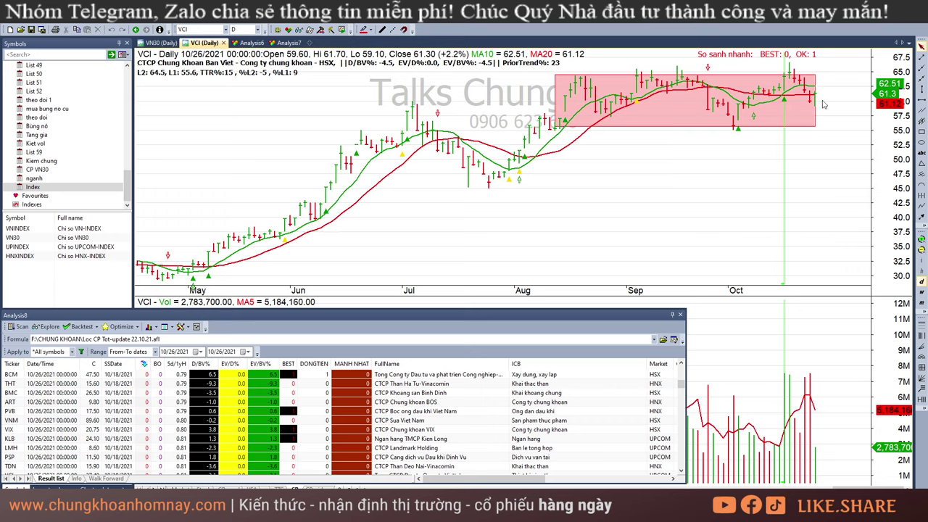
# Step: Load the daily chart of CTS and inspect its most recent price bars
pyautogui.click(207, 27)
pyautogui.write('cts')
pyautogui.press('Return')
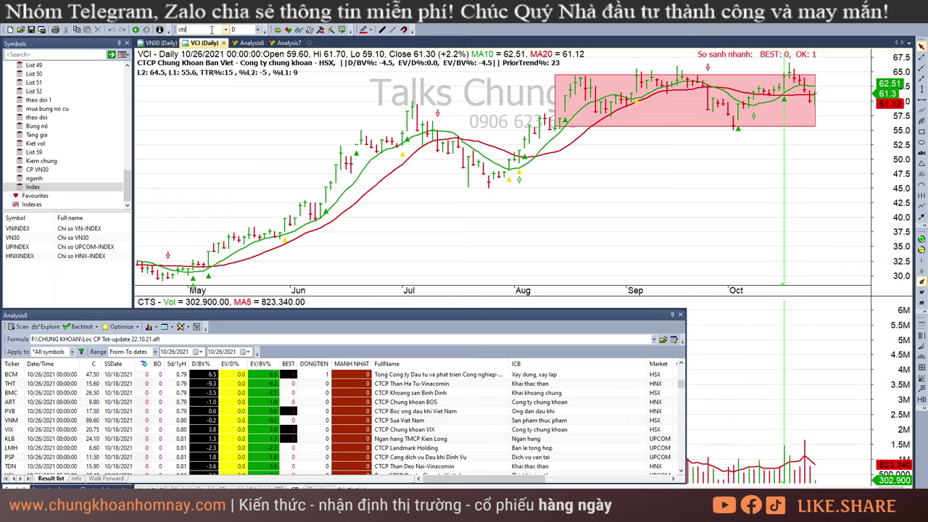
pyautogui.moveTo(792, 180); pyautogui.dragTo(852, 164)
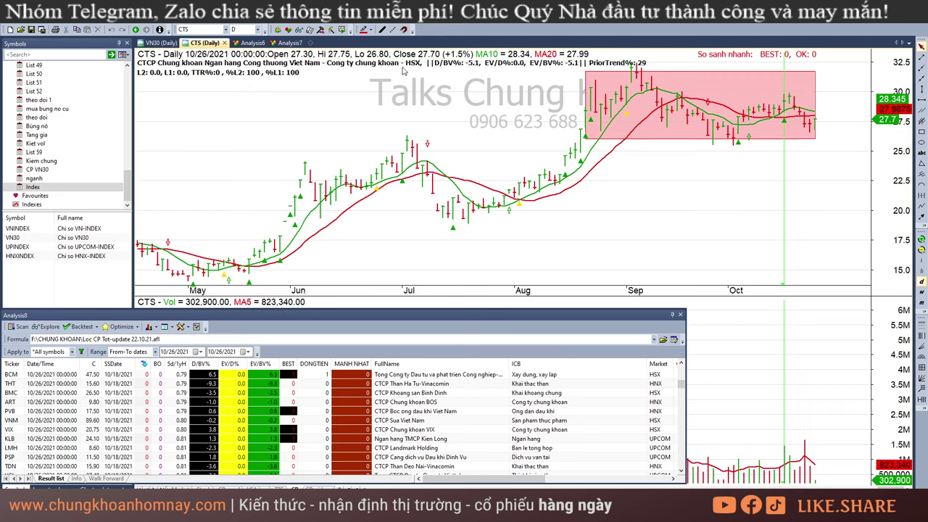
# Step: Load the daily chart of FMC and inspect its 10/11/2021 and 10/25/2021 bars
pyautogui.click(206, 29)
pyautogui.write('fmc')
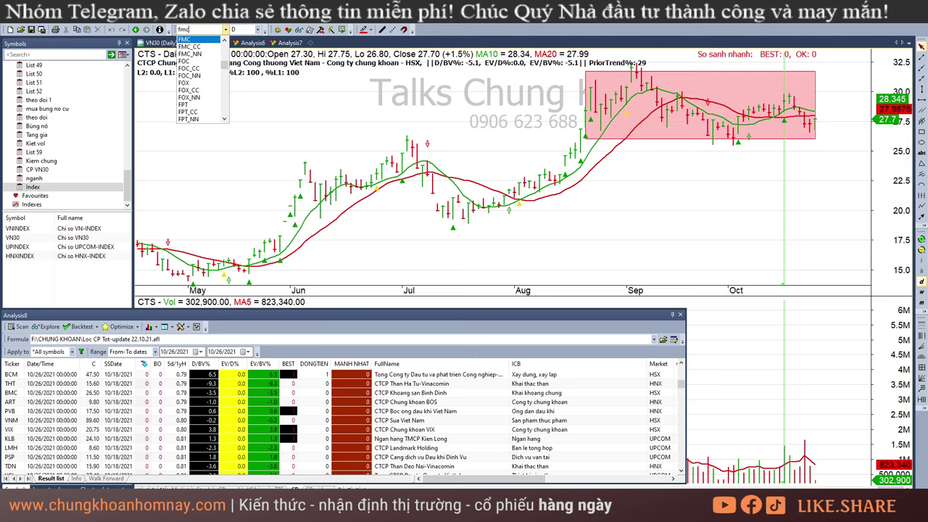
pyautogui.press('Return')
pyautogui.click(760, 143)
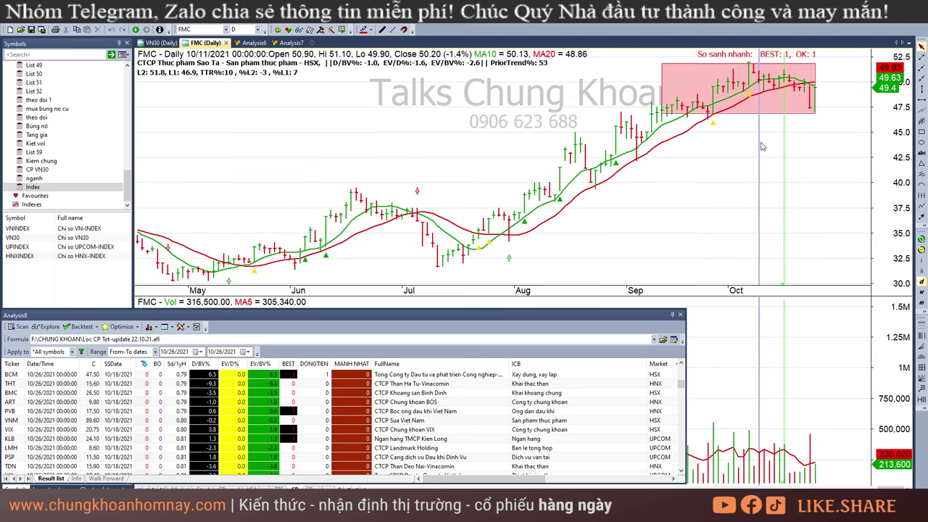
pyautogui.click(808, 132)
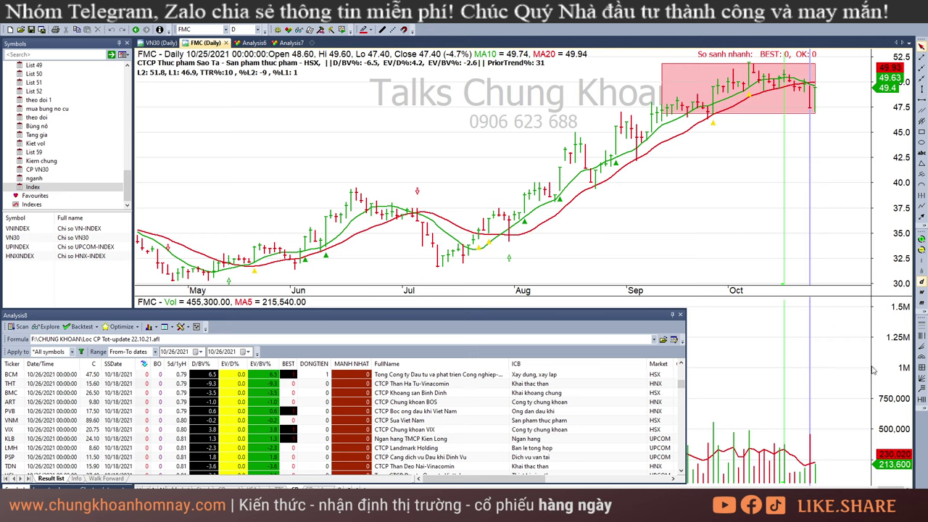
# Step: Compare FMC's price and volume on 10/25/2021 with those on 10/26/2021
pyautogui.click(775, 210)
pyautogui.click(787, 142)
pyautogui.click(810, 136)
pyautogui.click(830, 133)
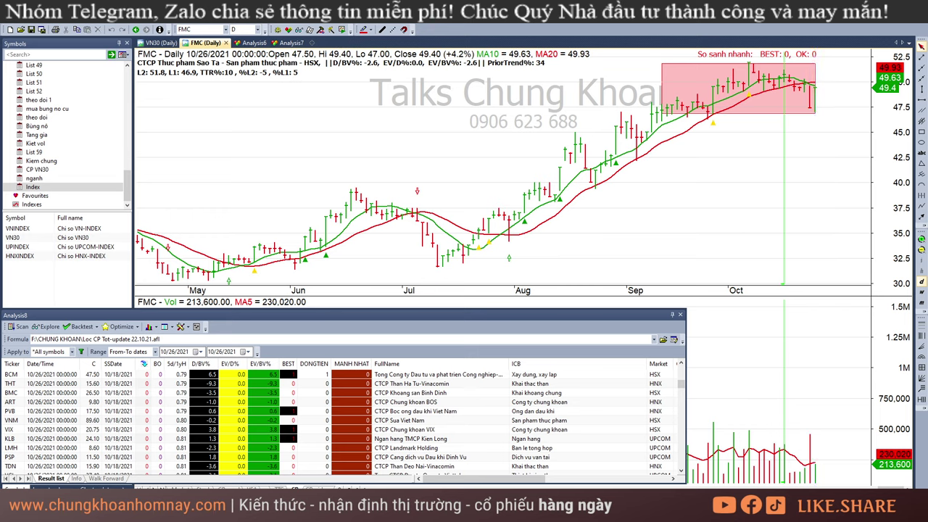
pyautogui.click(791, 507)
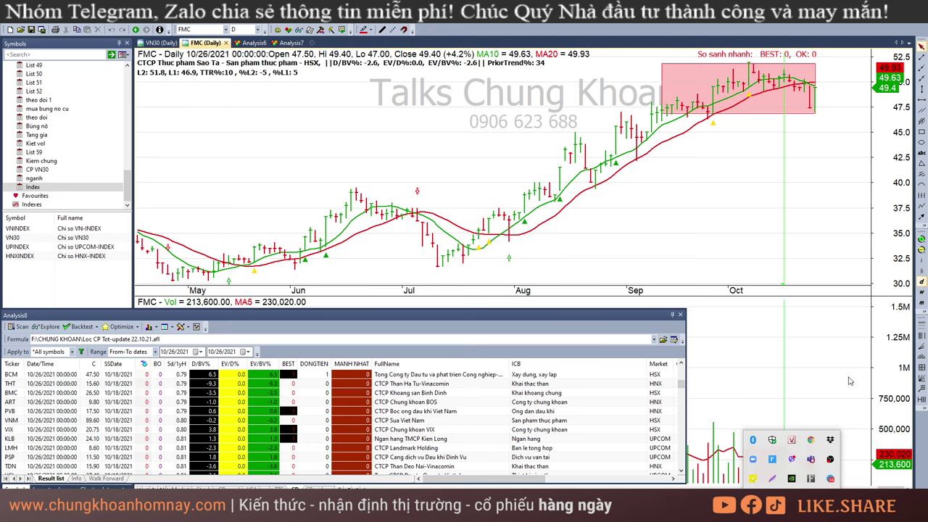
pyautogui.click(809, 118)
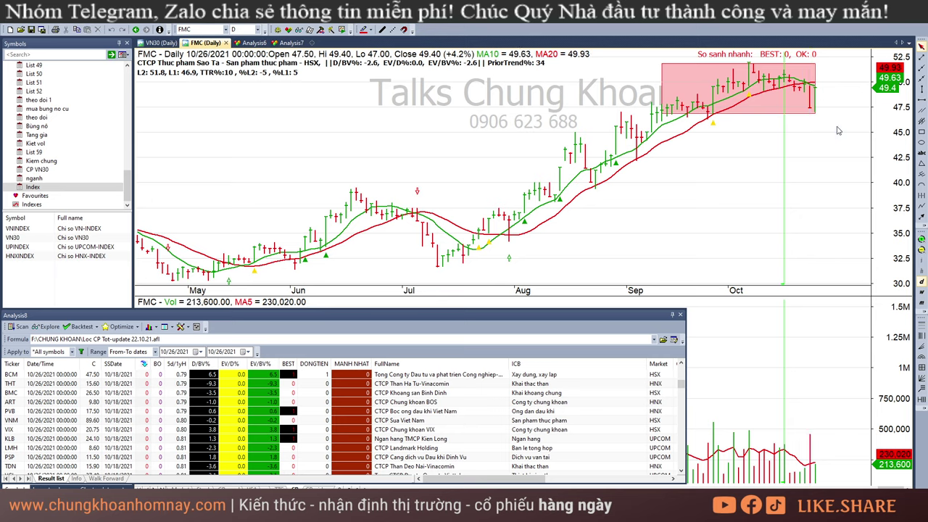
pyautogui.click(920, 163)
pyautogui.click(819, 131)
# Step: Load the daily chart of SMC and inspect its bars from 10/22/2021 through 10/26/2021
pyautogui.click(211, 29)
pyautogui.write('SMC')
pyautogui.press('Return')
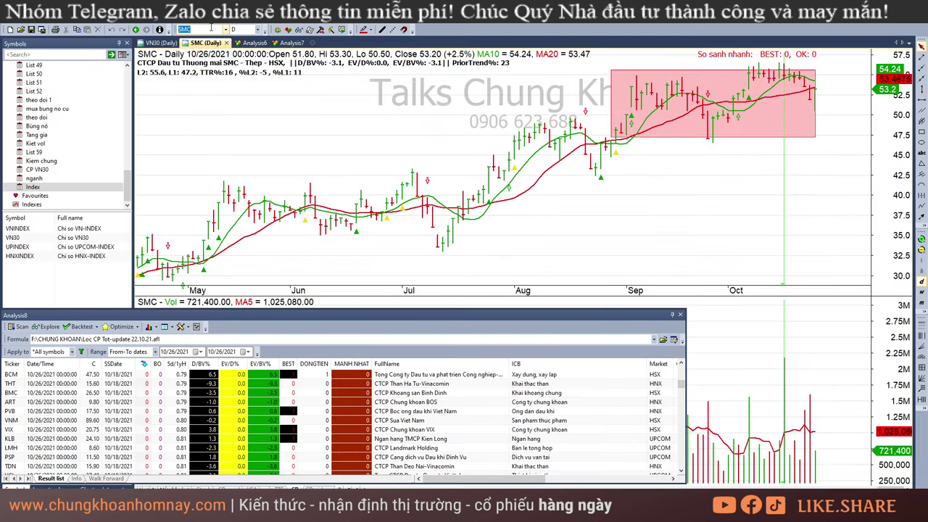
pyautogui.click(769, 166)
pyautogui.click(806, 163)
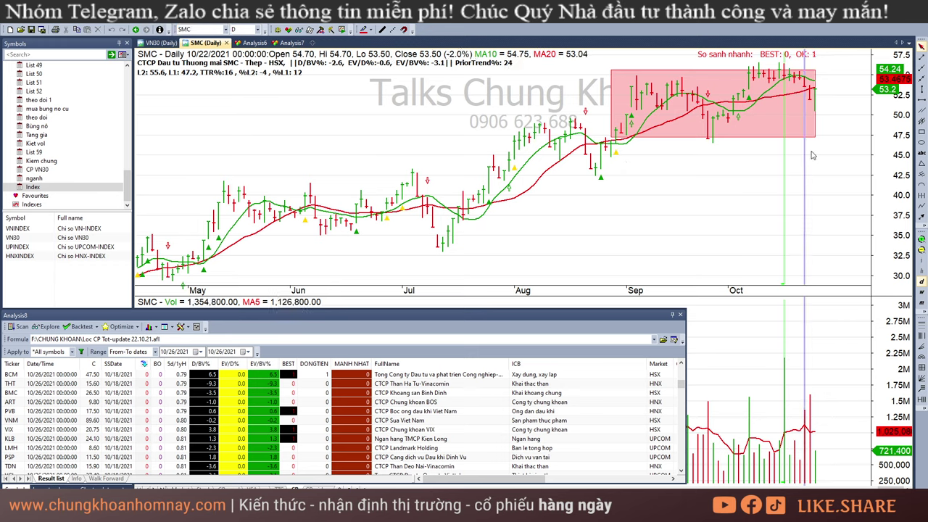
pyautogui.click(811, 151)
pyautogui.click(815, 152)
pyautogui.click(854, 157)
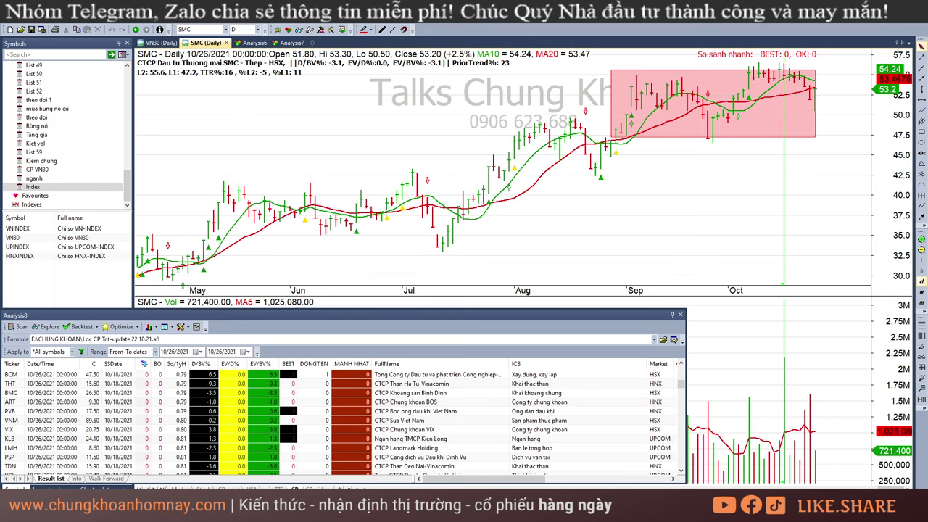
# Step: Switch to the Excel stock list and clear its filters so all rows are shown
pyautogui.hotkey('alt', 'Tab')
pyautogui.click(731, 253)
pyautogui.hotkey('alt', 'a')
pyautogui.press('c')
pyautogui.click(725, 254)
# Step: Filter column Q of the stock list to show only rows with the value 1
pyautogui.moveTo(685, 487); pyautogui.dragTo(713, 487)
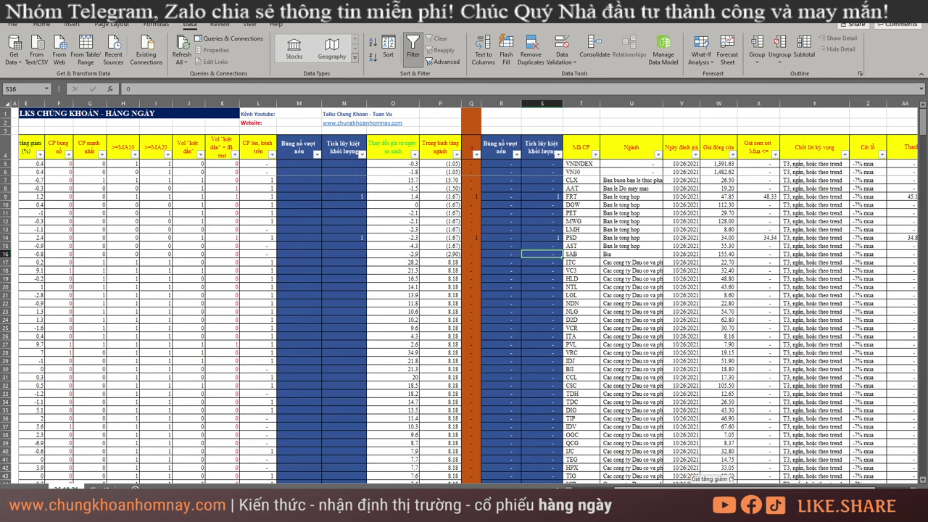
pyautogui.hscroll(-1, 570, 410)
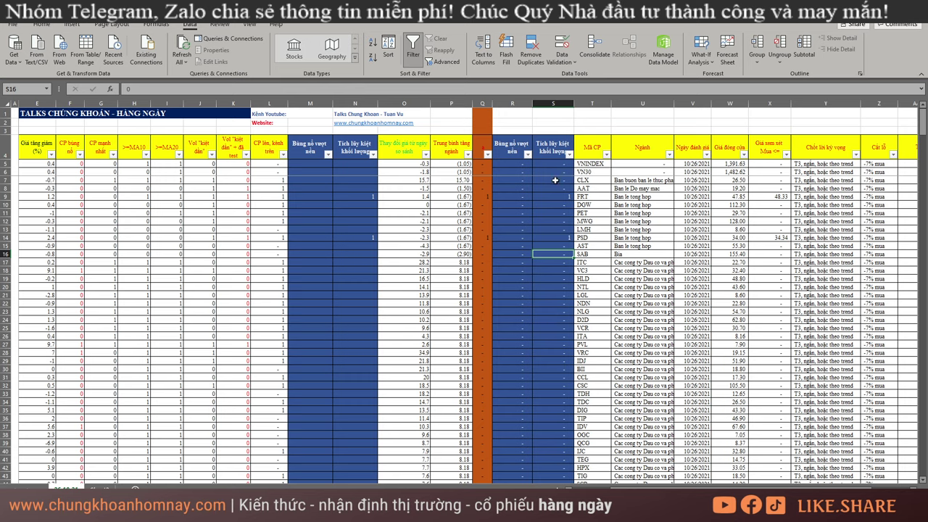
pyautogui.click(488, 154)
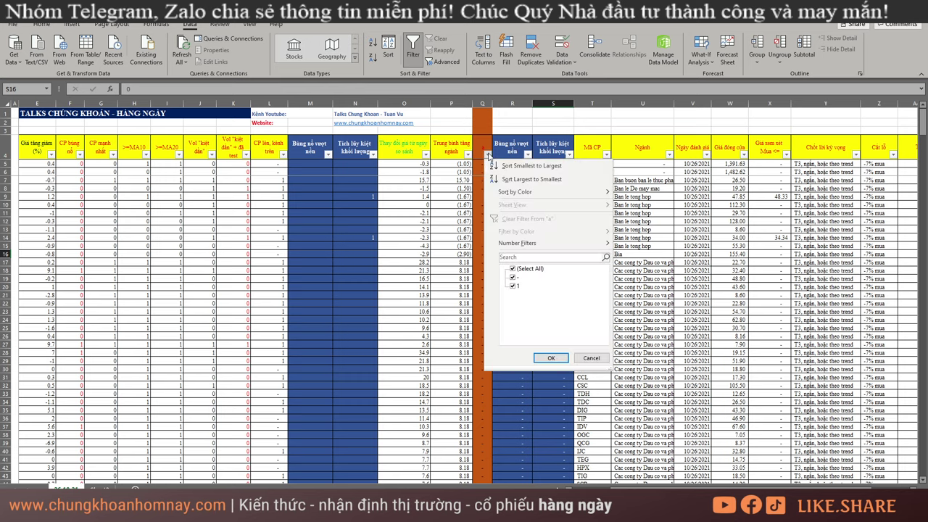
pyautogui.click(512, 268)
pyautogui.click(513, 286)
pyautogui.click(551, 358)
# Step: Check the filtered tickers FRT, PSD, TV2, SGP and ANV in the Mã CP column
pyautogui.click(557, 235)
pyautogui.click(585, 164)
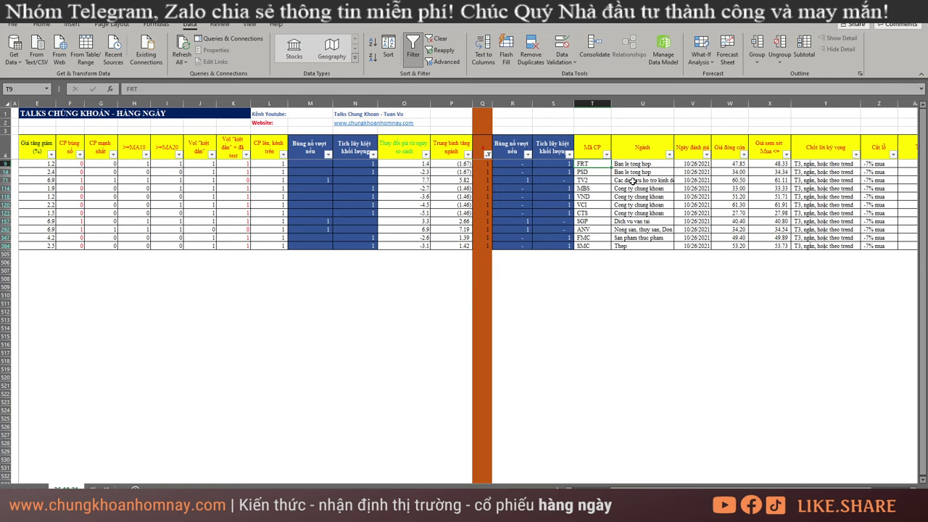
pyautogui.click(600, 180)
pyautogui.click(599, 221)
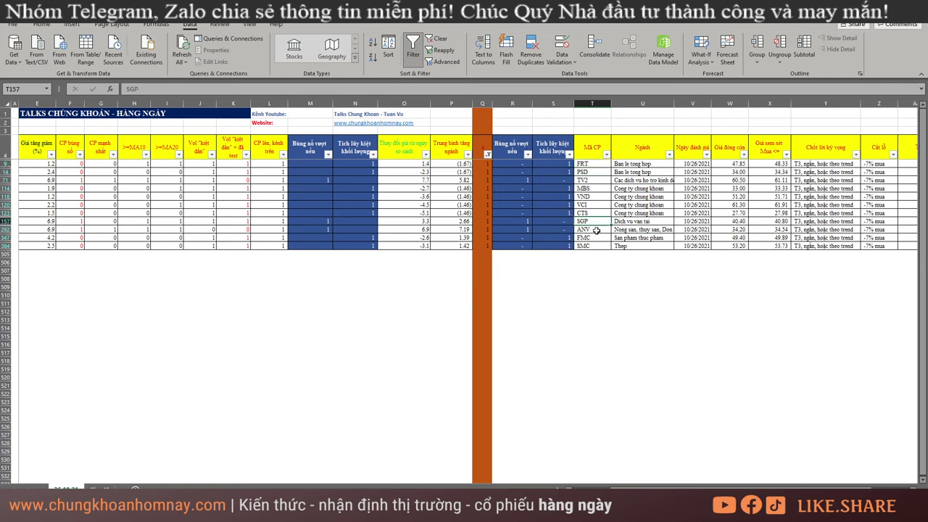
pyautogui.click(596, 229)
pyautogui.moveTo(594, 163); pyautogui.dragTo(596, 173)
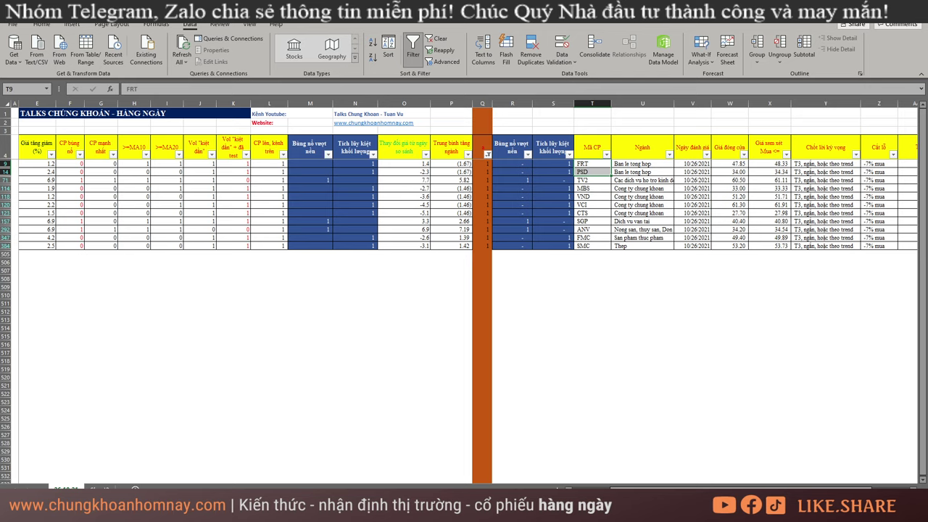
# Step: Clear the column Q filter from the stock list
pyautogui.hscroll(-2, 597, 280)
pyautogui.click(509, 344)
pyautogui.hotkey('alt', 'a')
pyautogui.press('c')
pyautogui.click(325, 253)
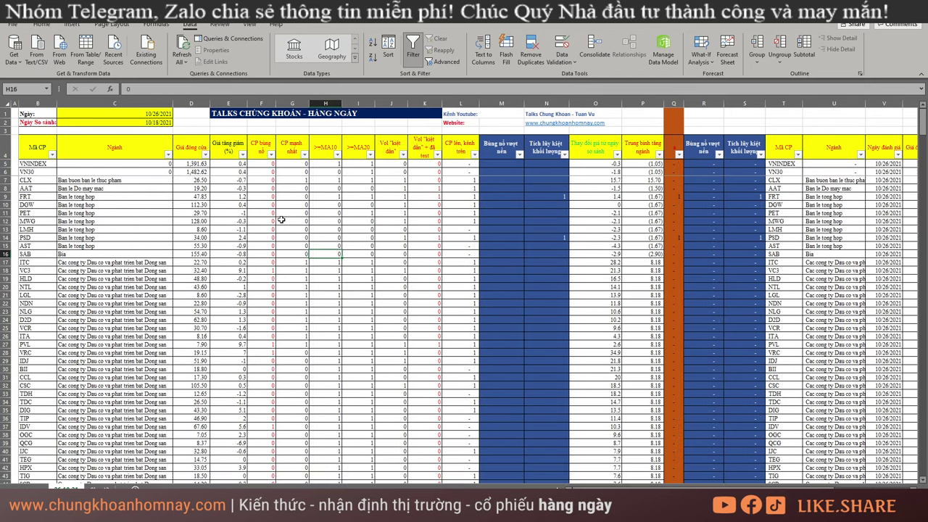
# Step: Filter the >=MA10 column to show only stocks with the value 1
pyautogui.click(337, 154)
pyautogui.click(366, 269)
pyautogui.click(366, 285)
pyautogui.click(400, 357)
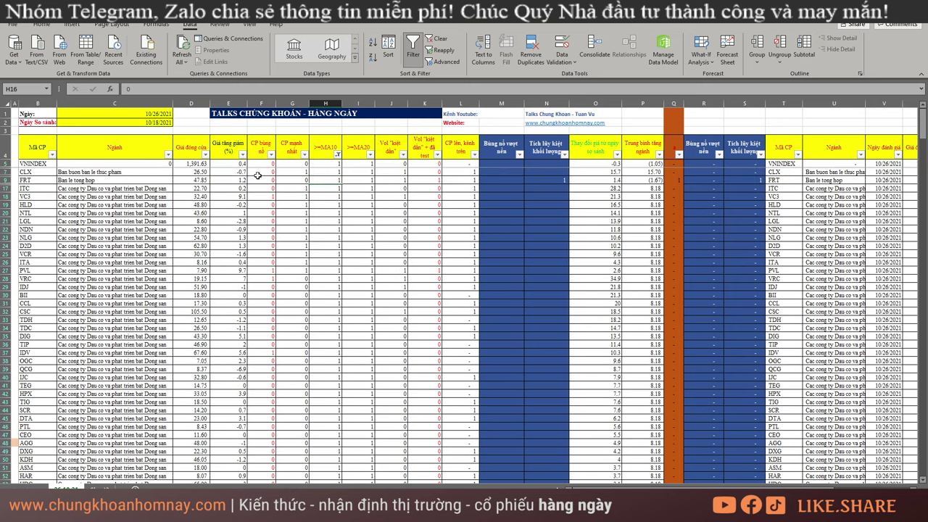
# Step: Examine the industries of the stocks above MA10, from real estate developers to insurance and securities companies
pyautogui.scroll(-8, 148, 246)
pyautogui.scroll(8, 156, 270)
pyautogui.click(142, 188)
pyautogui.scroll(-15, 145, 217)
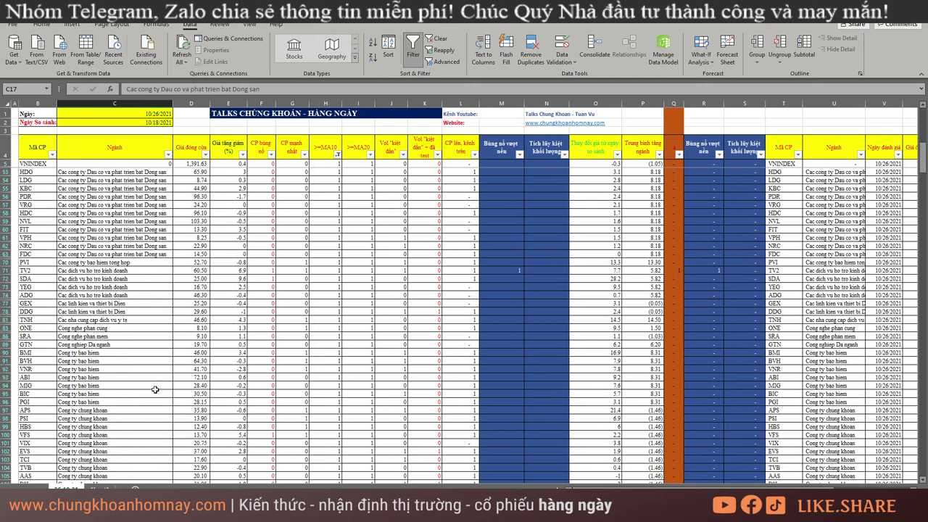
pyautogui.scroll(-5, 134, 333)
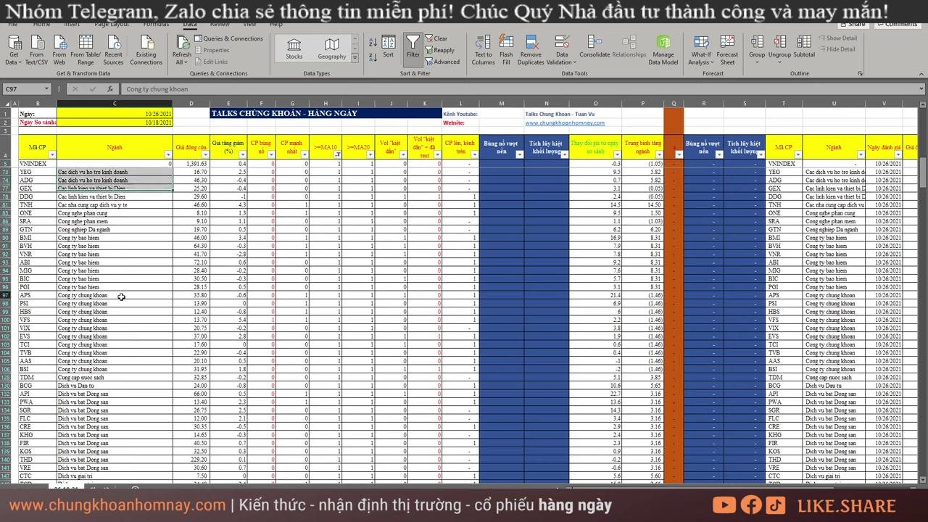
pyautogui.moveTo(120, 297); pyautogui.dragTo(120, 369)
pyautogui.moveTo(130, 237); pyautogui.dragTo(142, 293)
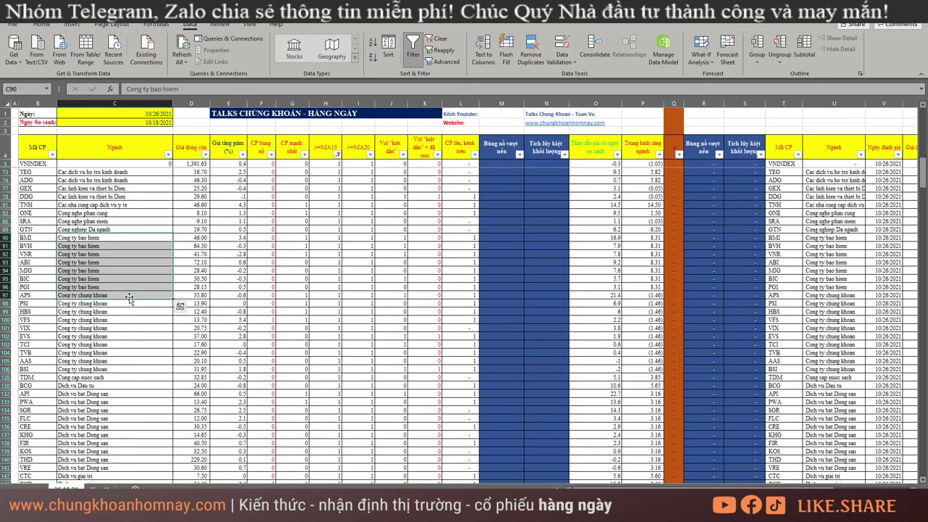
# Step: Examine the remaining industries above MA10, including real estate services, transport, chemicals, mining and banking, and return to the start of the list
pyautogui.scroll(3, 142, 293)
pyautogui.moveTo(144, 213); pyautogui.dragTo(120, 410)
pyautogui.scroll(-8, 145, 304)
pyautogui.scroll(-7, 127, 408)
pyautogui.scroll(-20, 130, 377)
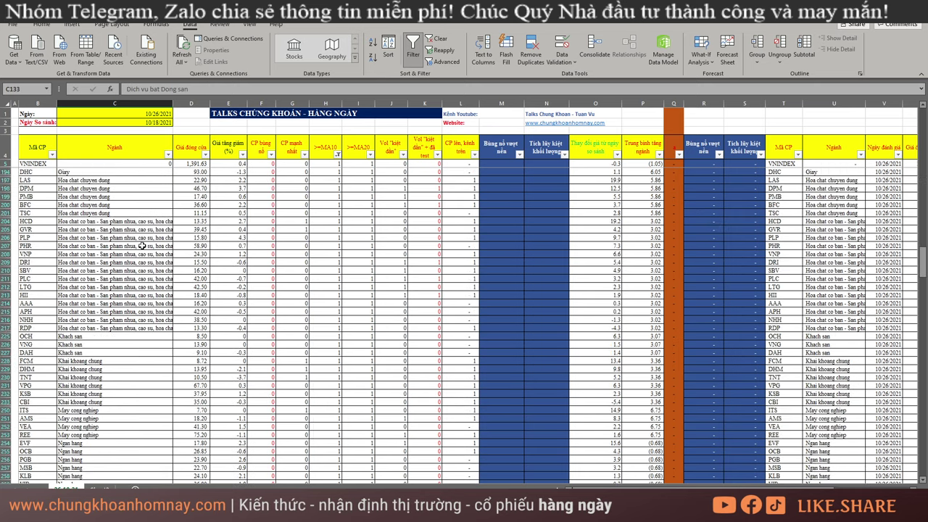
pyautogui.scroll(20, 149, 315)
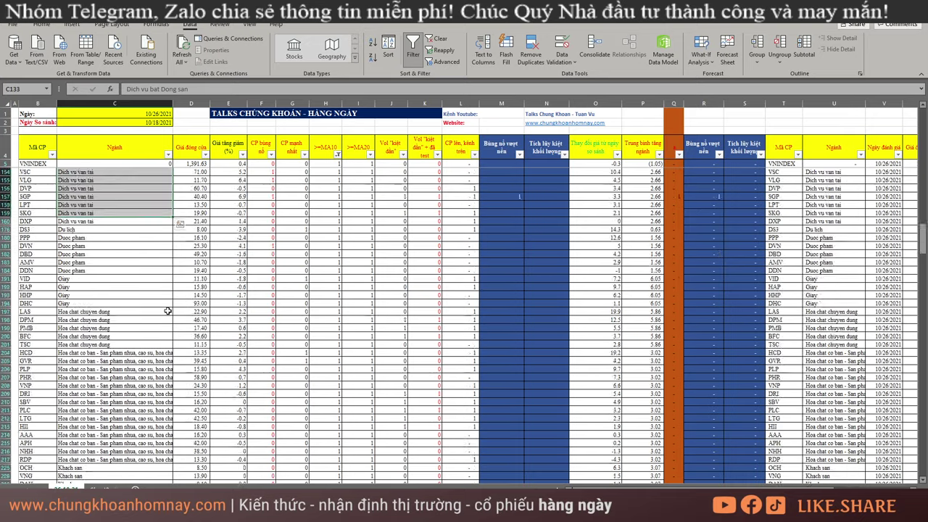
pyautogui.scroll(11, 196, 307)
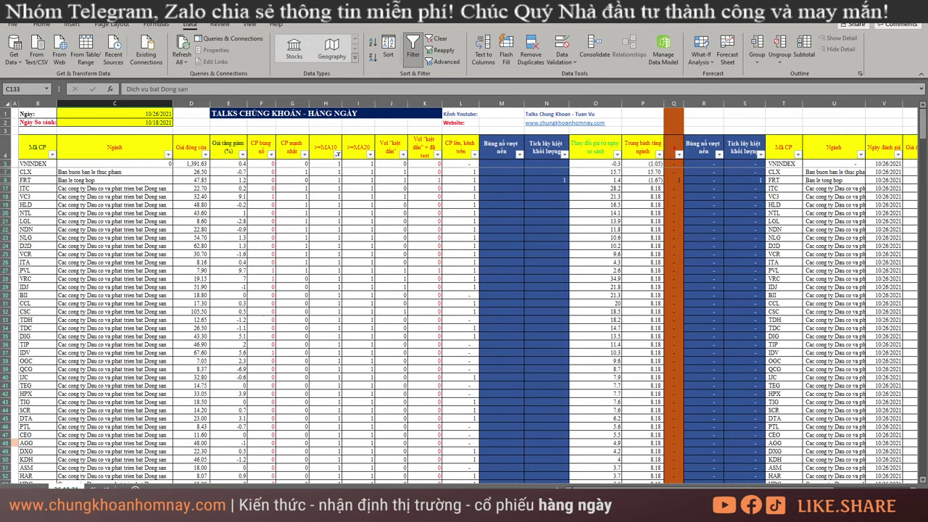
# Step: Open the second worksheet and review the ~1_ALL price and volume chart above the industry table
pyautogui.click(106, 487)
pyautogui.scroll(14, 203, 354)
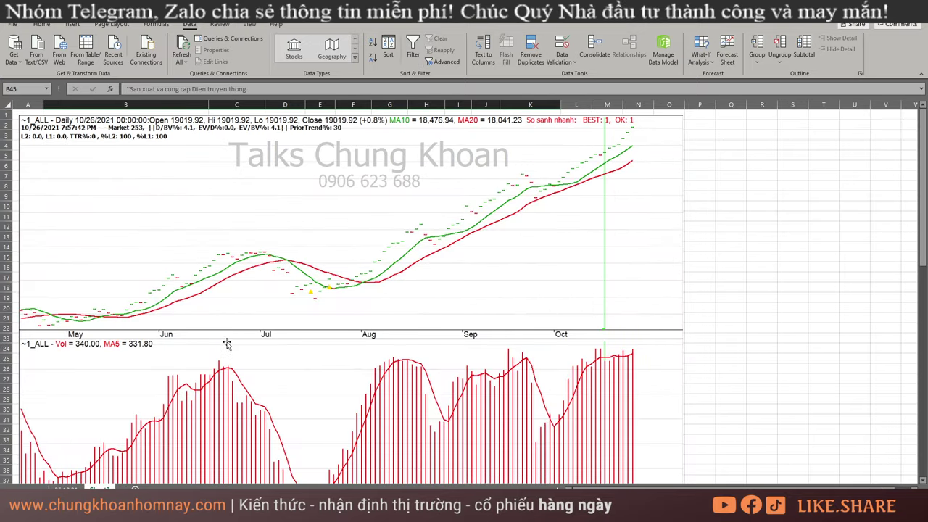
pyautogui.scroll(-4, 624, 345)
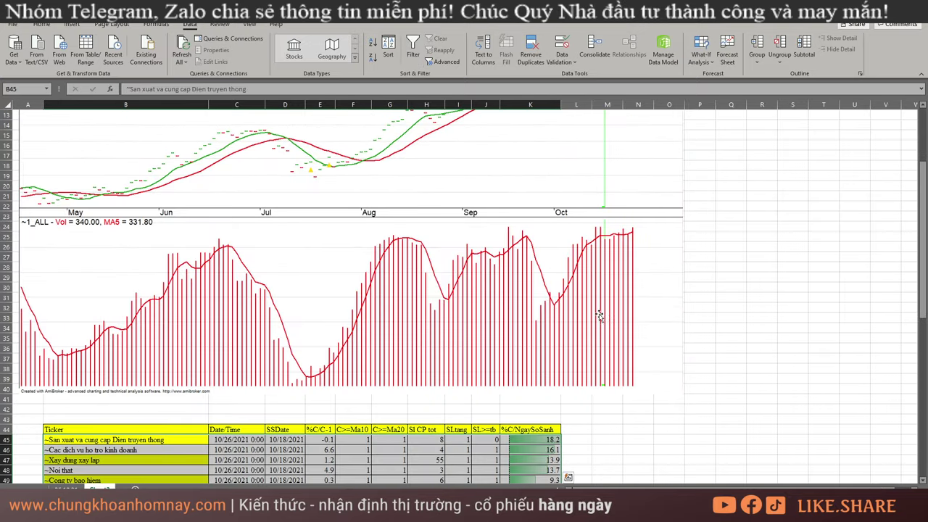
pyautogui.scroll(4, 721, 247)
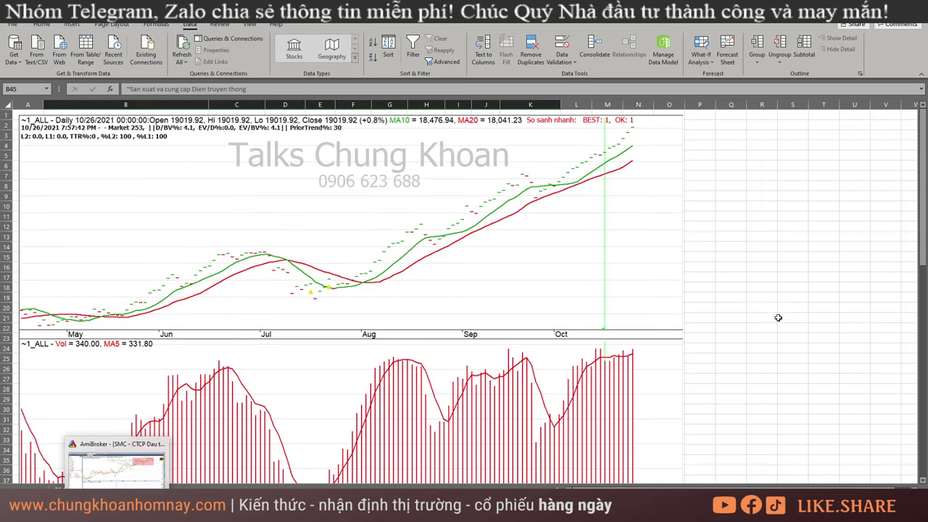
# Step: Switch to AmiBroker and sort the analysis results by ICB, adding MANH NHAT, BEST and EV/BV% as descending multi-column sort keys
pyautogui.click(822, 298)
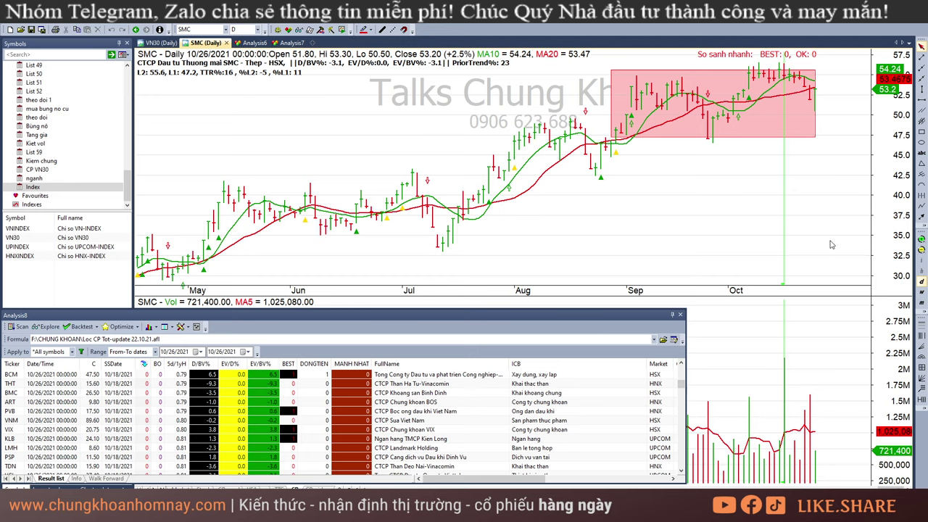
pyautogui.click(518, 363)
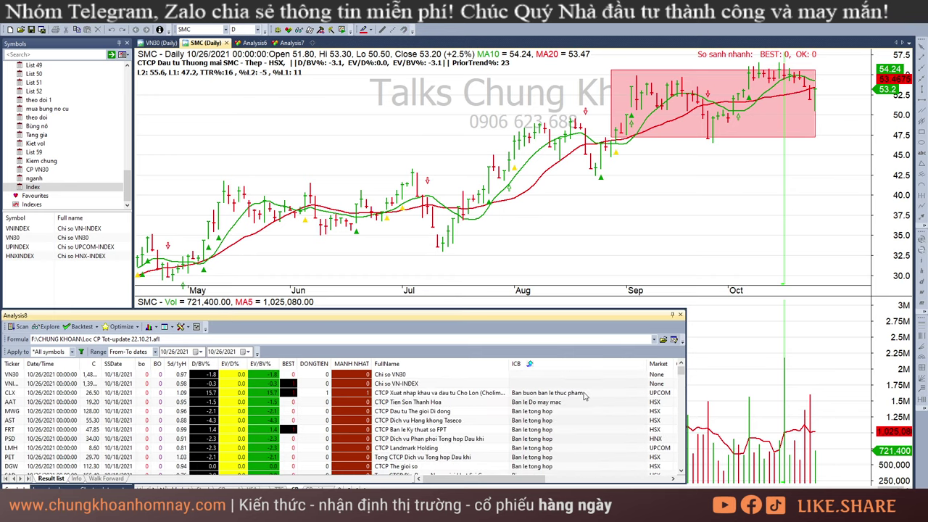
pyautogui.rightClick(368, 365)
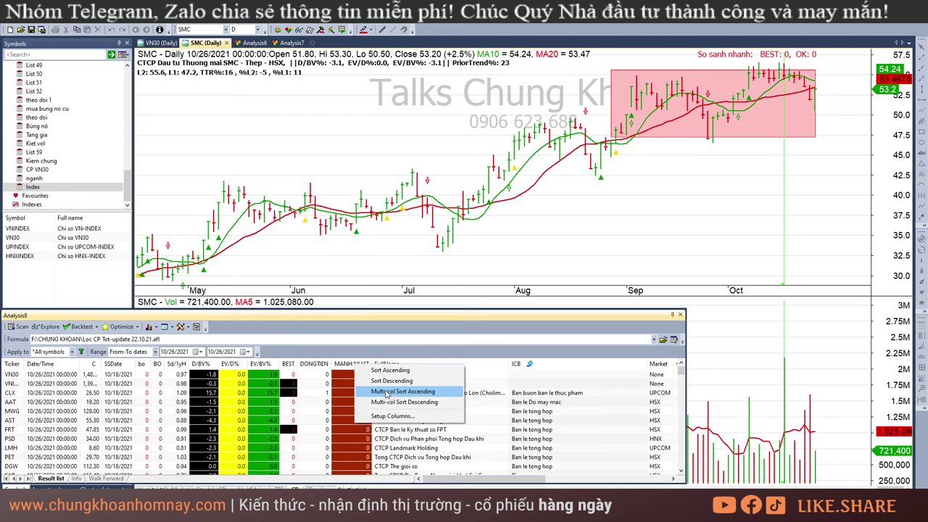
pyautogui.click(387, 394)
pyautogui.rightClick(299, 366)
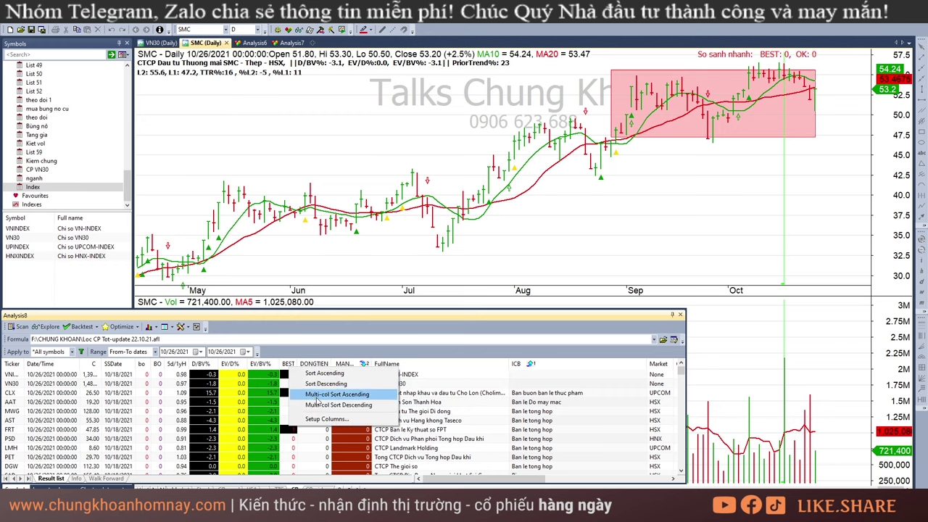
pyautogui.click(316, 393)
pyautogui.rightClick(275, 364)
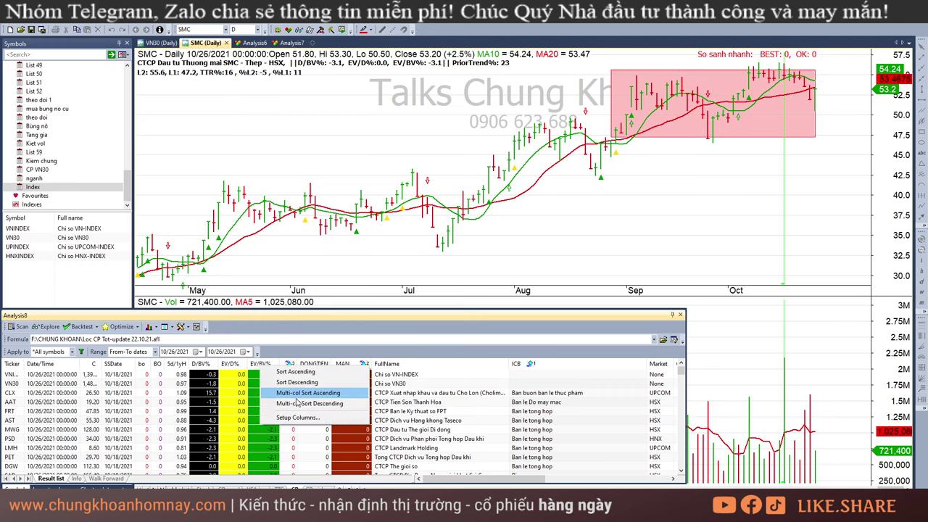
pyautogui.click(296, 400)
# Step: Browse the daily charts of FRT, DGW, PET and AAT from the sorted results, ending on FRT
pyautogui.click(569, 414)
pyautogui.press('Down')
pyautogui.press('Down')
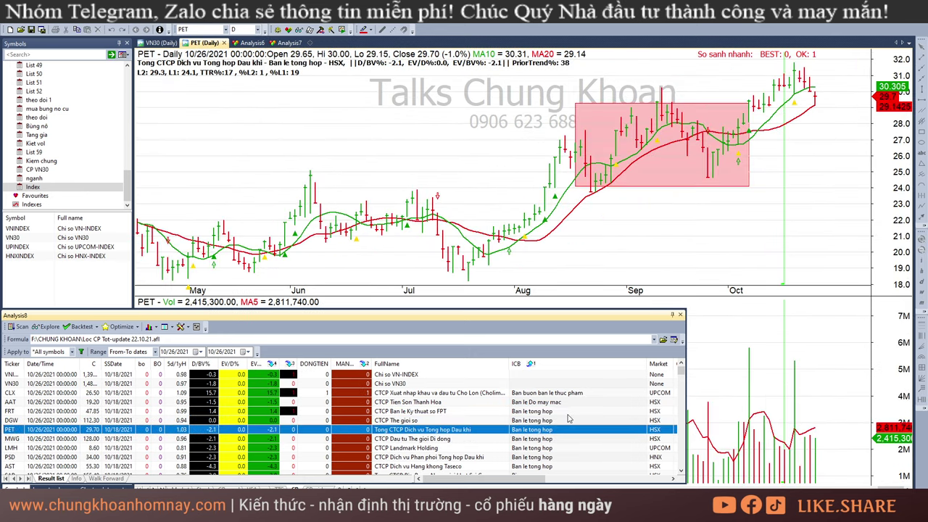
pyautogui.press('Up')
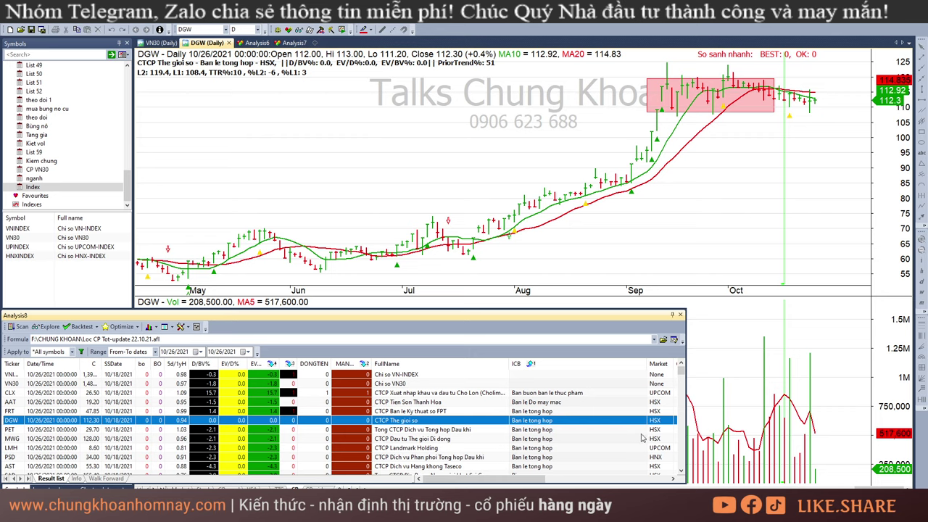
pyautogui.press('Up')
pyautogui.press('Up')
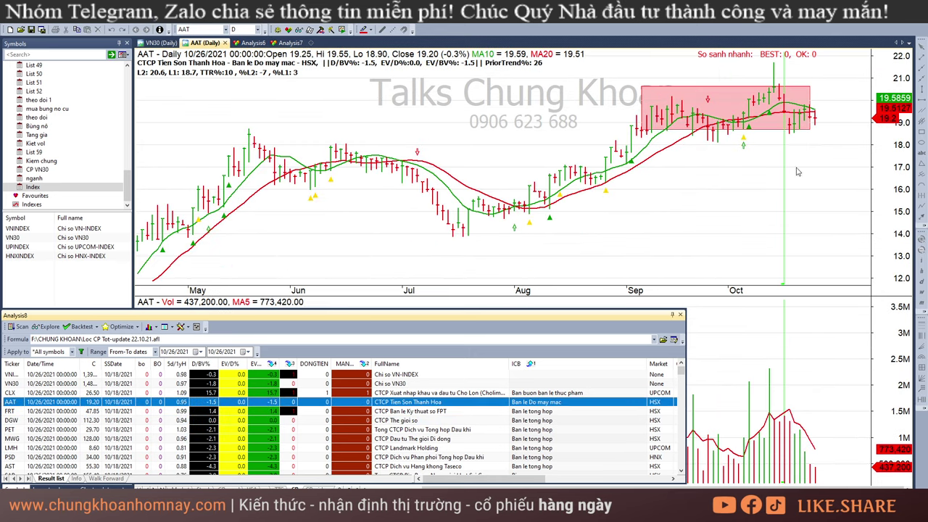
pyautogui.press('Down')
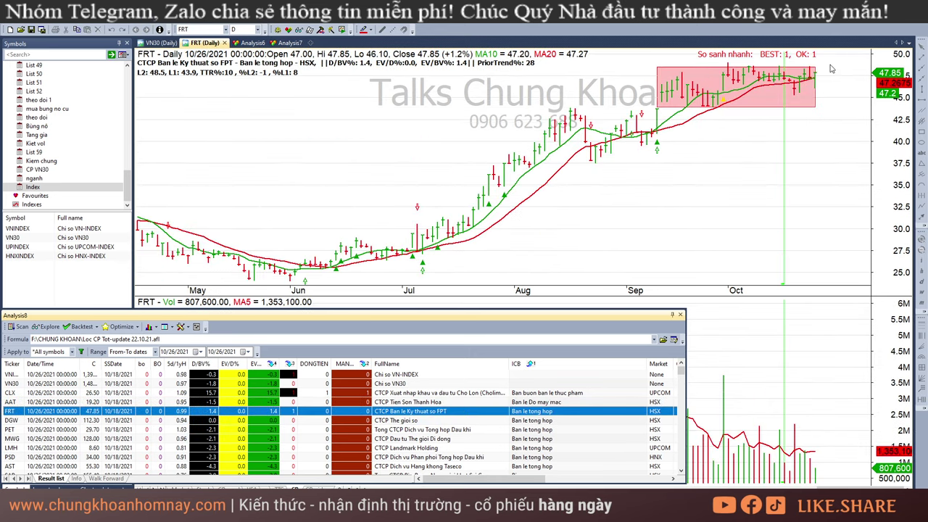
# Step: Open DGW's daily chart and extend its consolidation rectangle to the latest bar, spanning about 107.5 to 119.5
pyautogui.click(814, 124)
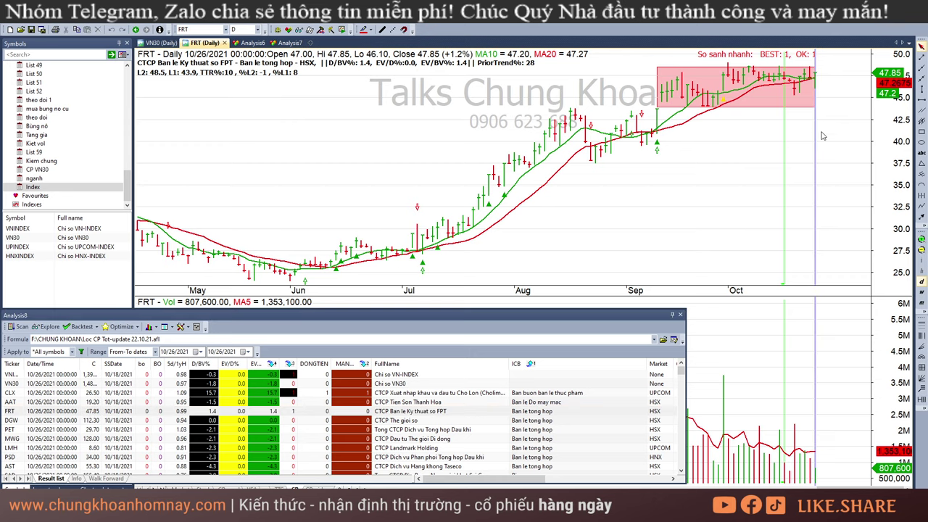
pyautogui.click(441, 420)
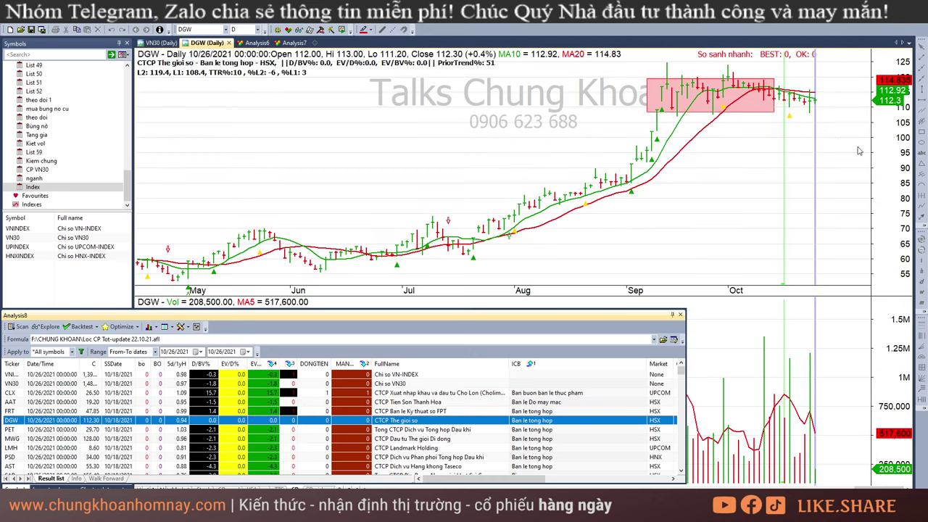
pyautogui.click(860, 151)
pyautogui.moveTo(773, 111); pyautogui.dragTo(815, 114)
pyautogui.click(806, 188)
pyautogui.click(815, 361)
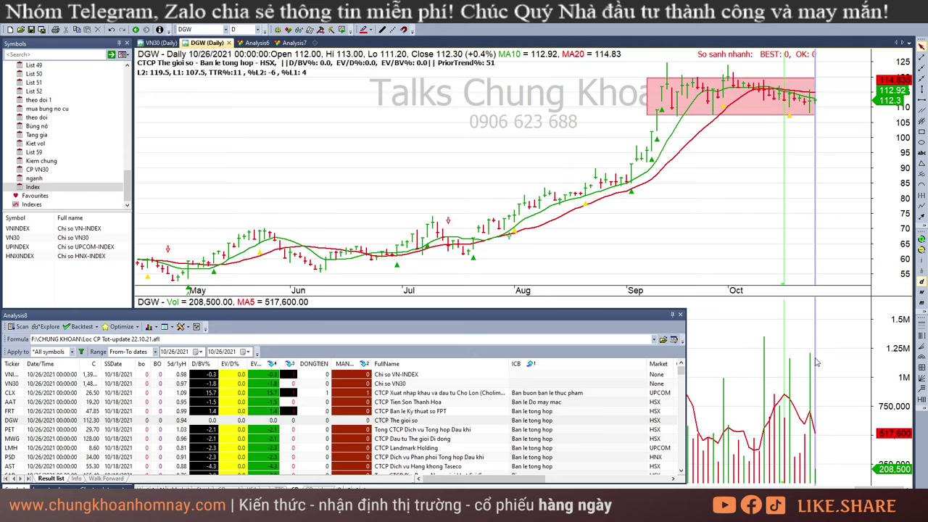
pyautogui.click(856, 206)
# Step: Open PET's daily chart and inspect its bars around October 20 and October 25 against the moving averages
pyautogui.click(430, 428)
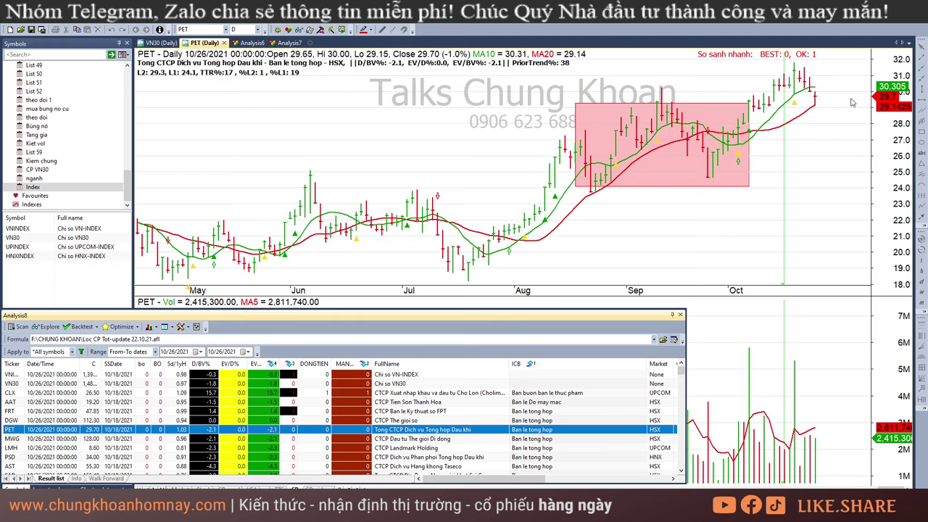
pyautogui.click(759, 142)
pyautogui.click(795, 107)
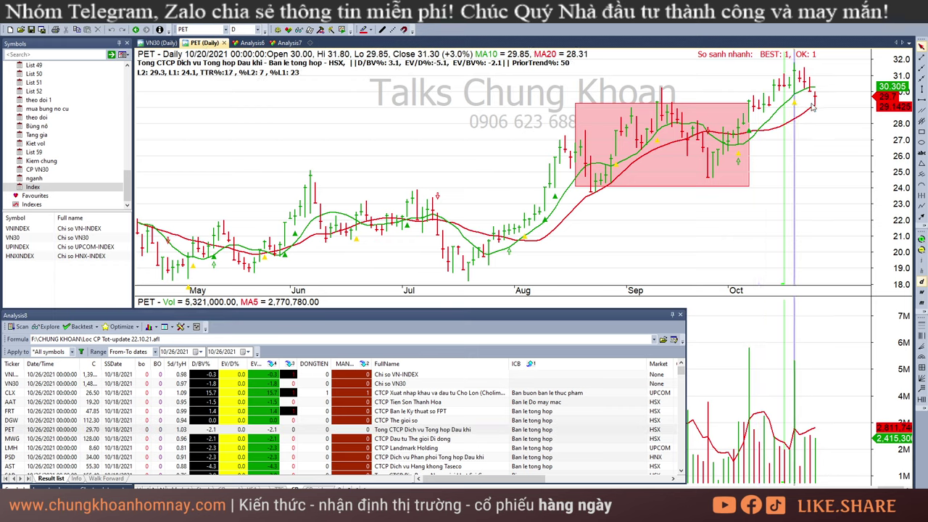
pyautogui.click(814, 104)
pyautogui.click(809, 89)
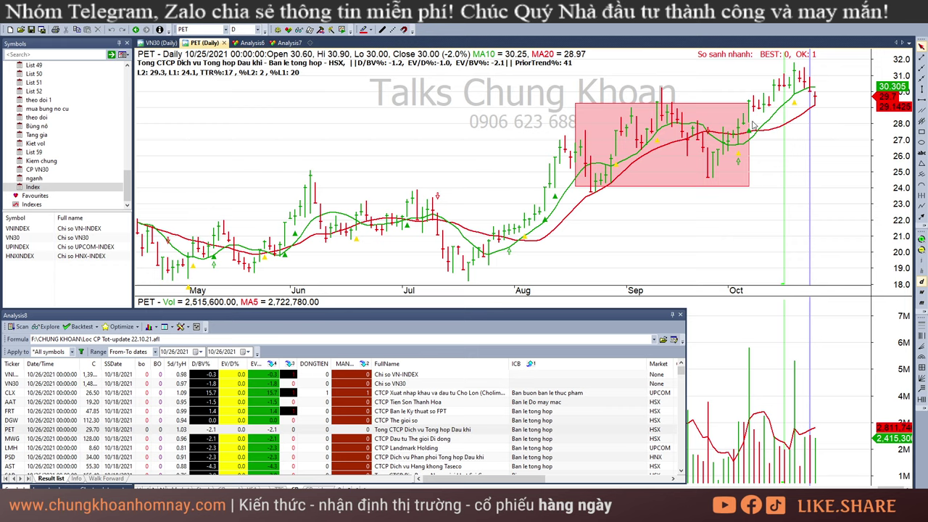
pyautogui.click(799, 109)
pyautogui.click(812, 100)
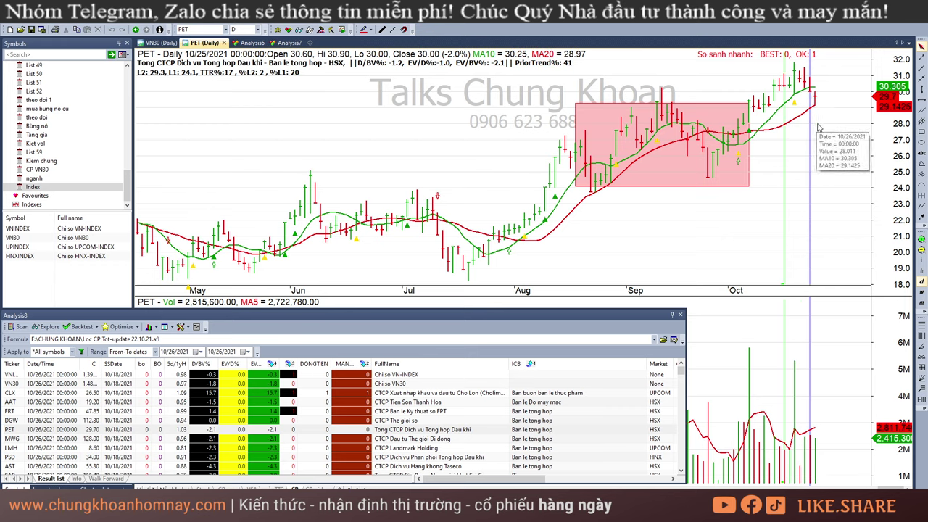
# Step: Reposition PET's consolidation rectangle to end at the latest bar, spanning about 29.1 to 31.6
pyautogui.moveTo(744, 185); pyautogui.dragTo(815, 106)
pyautogui.click(811, 151)
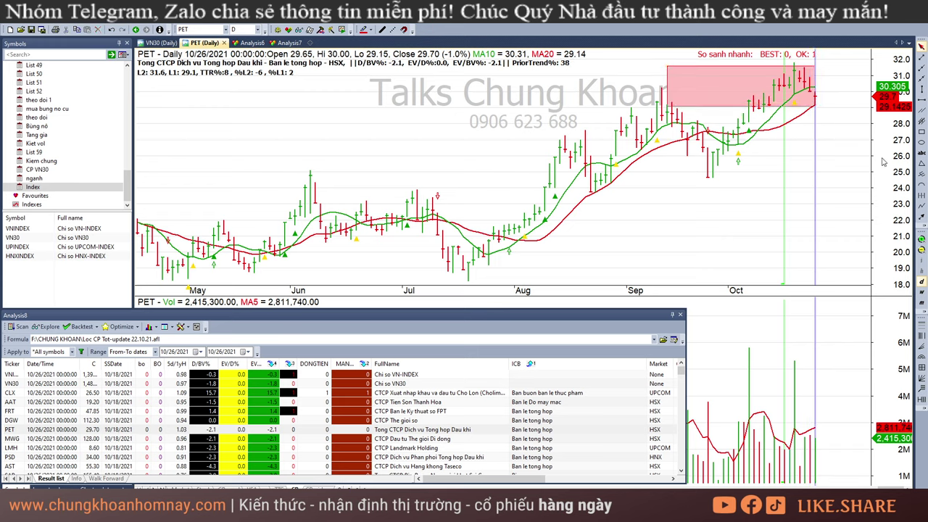
pyautogui.click(860, 161)
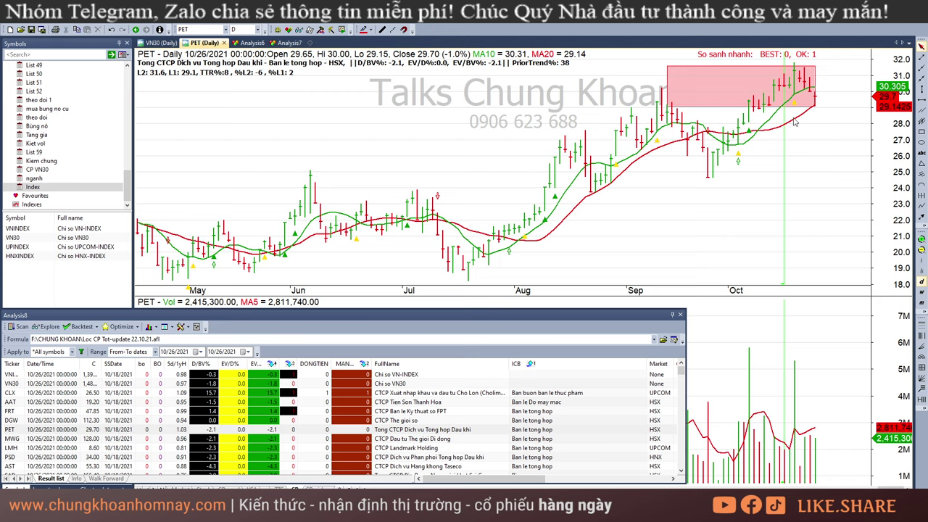
pyautogui.click(813, 137)
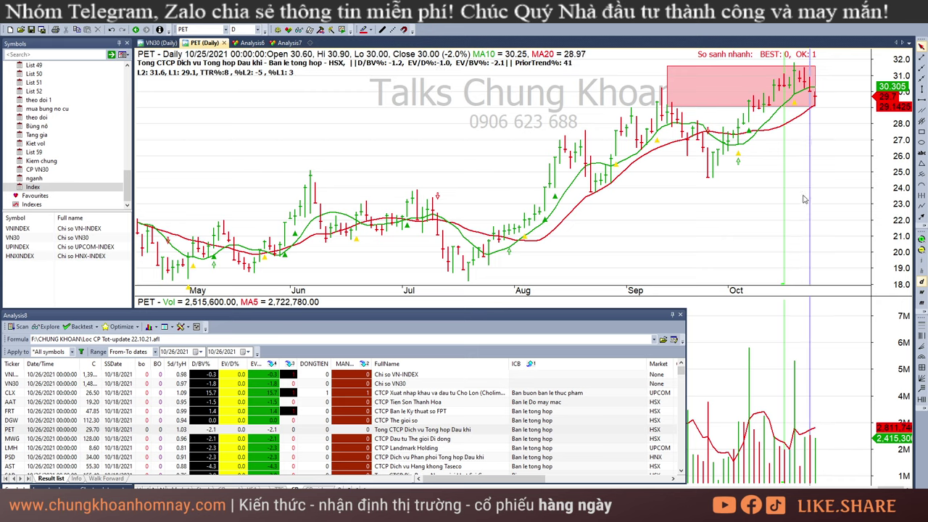
# Step: Compare MWG's daily chart with PET's, returning to the latest bar on PET
pyautogui.click(509, 442)
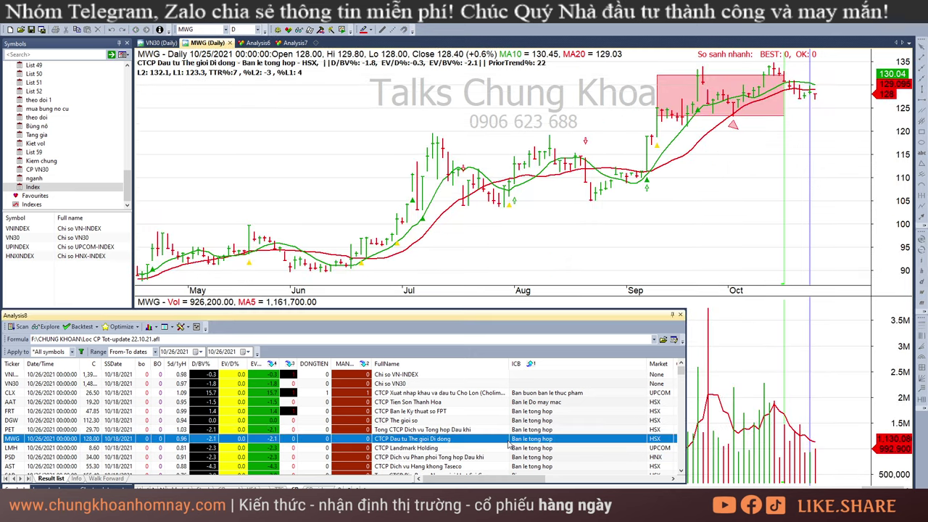
pyautogui.click(517, 431)
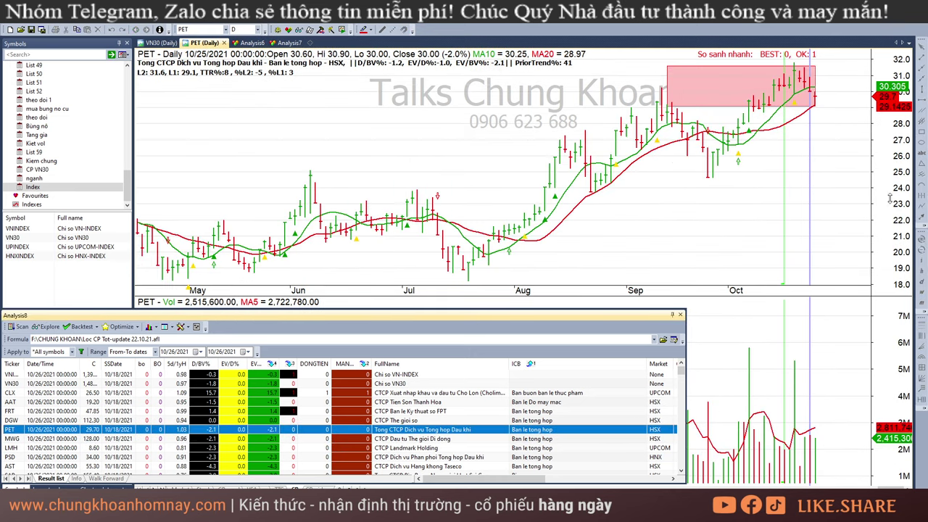
pyautogui.click(819, 116)
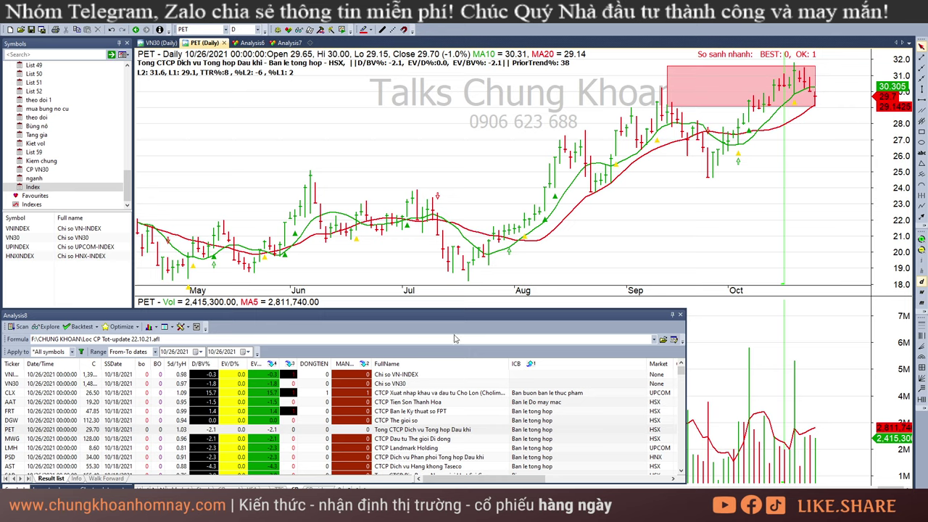
# Step: Open MWG's daily chart, extend its consolidation rectangle to the latest bar at about 122.9 to 132.1, and review recent volume
pyautogui.click(401, 439)
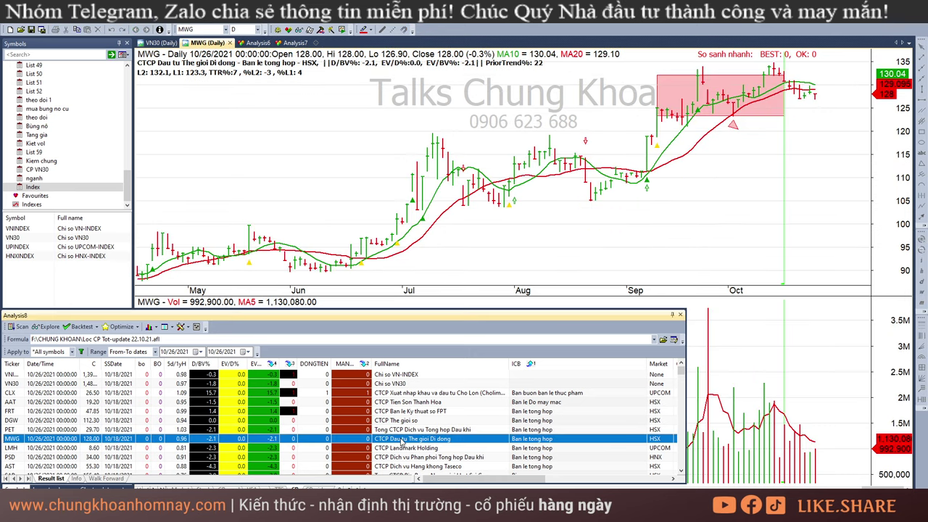
pyautogui.click(787, 110)
pyautogui.moveTo(785, 116); pyautogui.dragTo(815, 117)
pyautogui.click(809, 157)
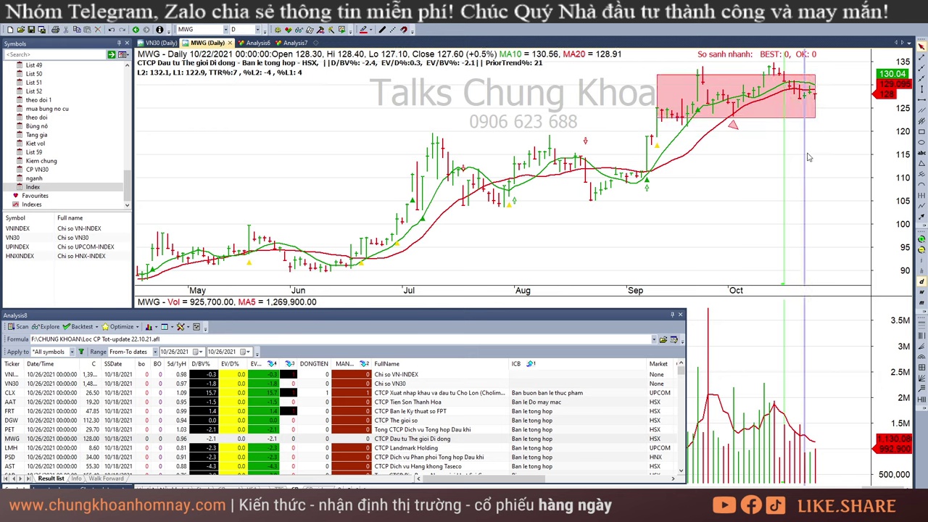
pyautogui.moveTo(787, 381); pyautogui.dragTo(815, 454)
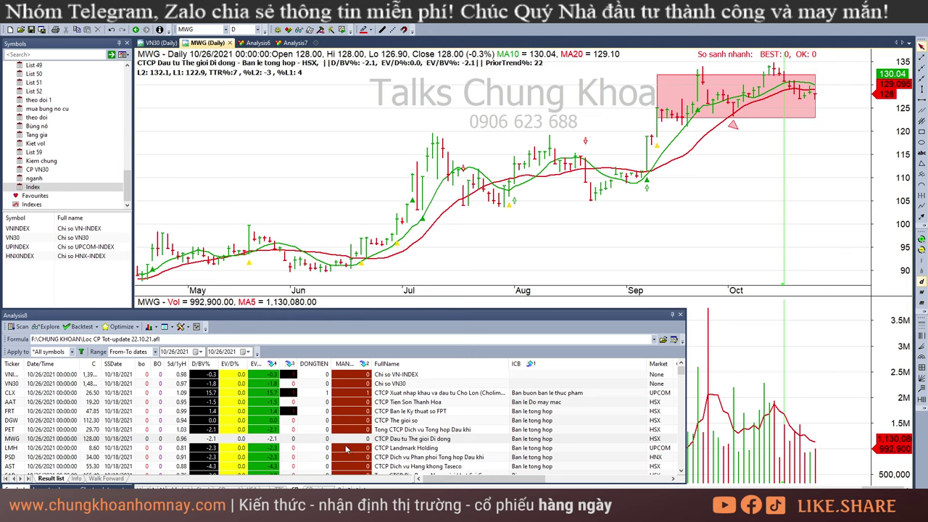
# Step: Review the daily charts of LMH and PSD, checking PSD's latest bar
pyautogui.click(349, 449)
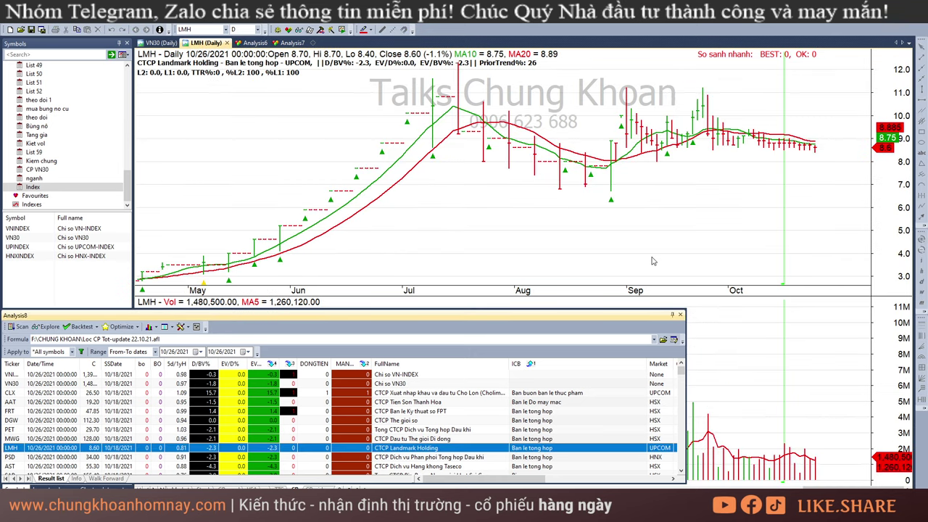
pyautogui.press('Down')
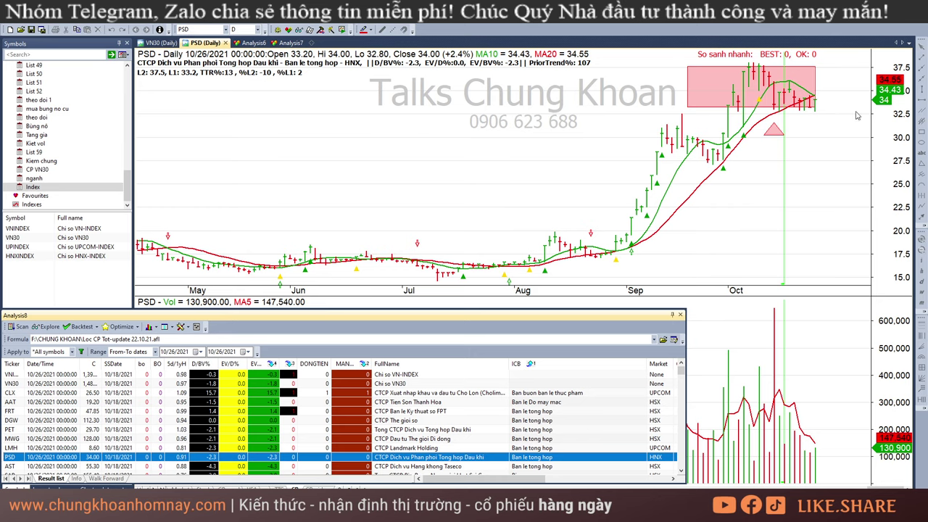
pyautogui.click(820, 121)
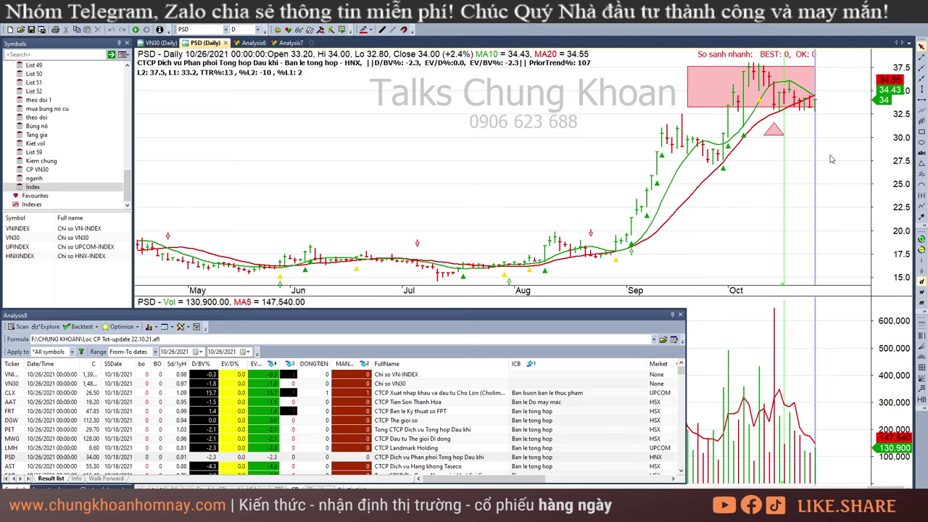
# Step: Open AST's daily chart and adjust its consolidation rectangle to reach the latest bar, spanning about 54.0 to 57.8
pyautogui.scroll(-2, 360, 453)
pyautogui.click(390, 411)
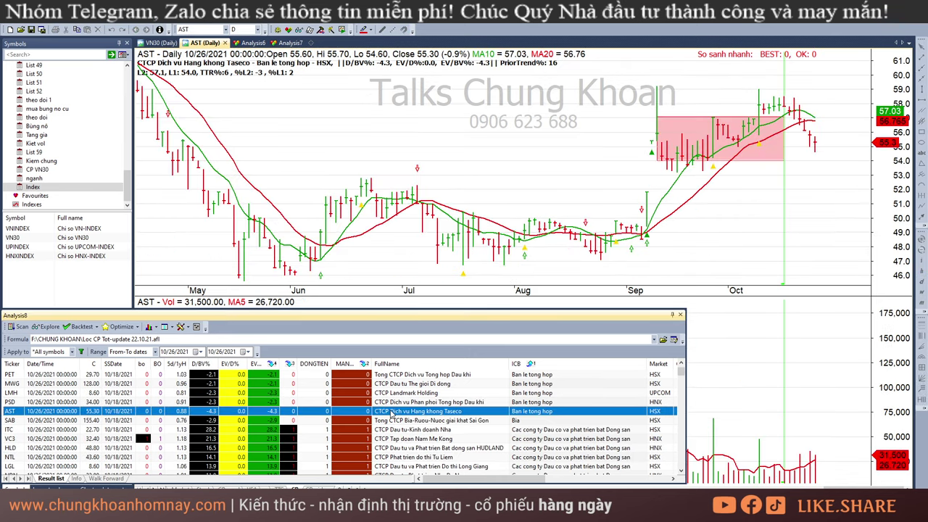
pyautogui.moveTo(789, 144); pyautogui.dragTo(815, 159)
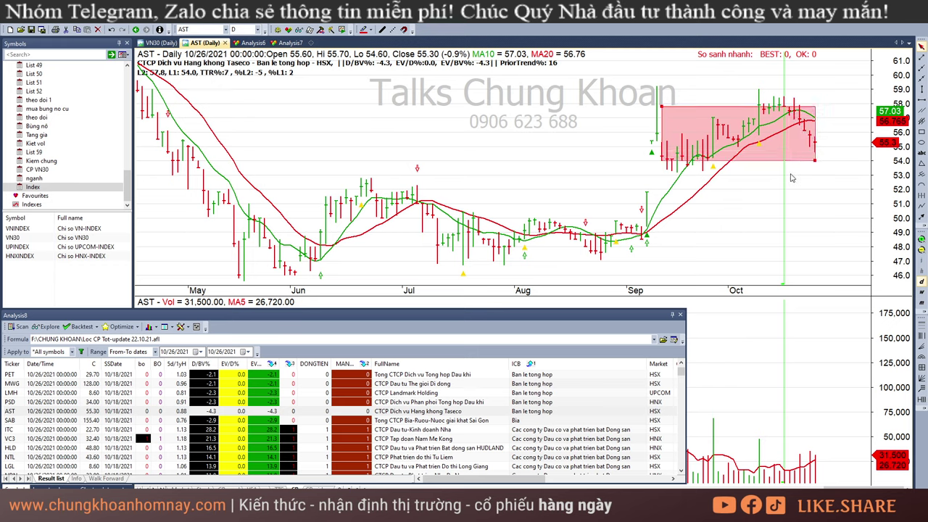
# Step: Inspect AST's bars on October 11, 19 and 22 and the latest bar for changes in the BEST and OK signals
pyautogui.click(758, 151)
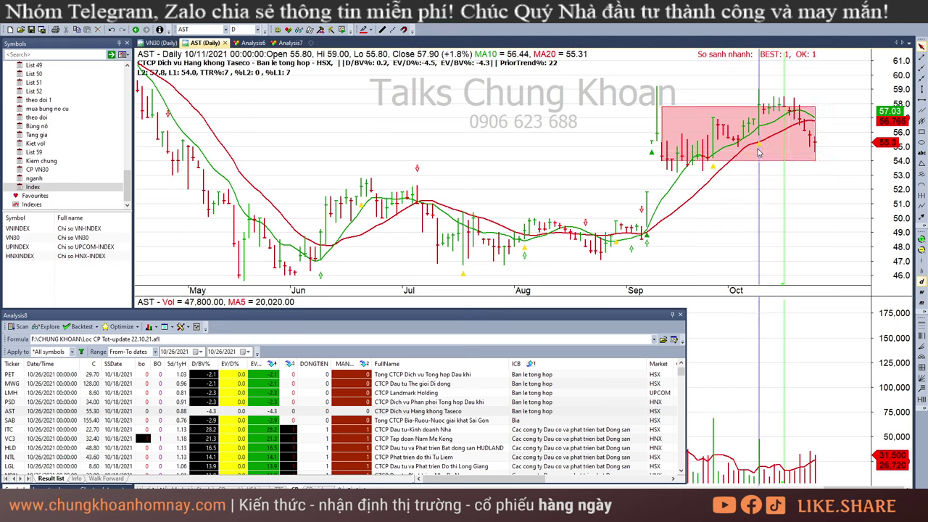
pyautogui.click(794, 179)
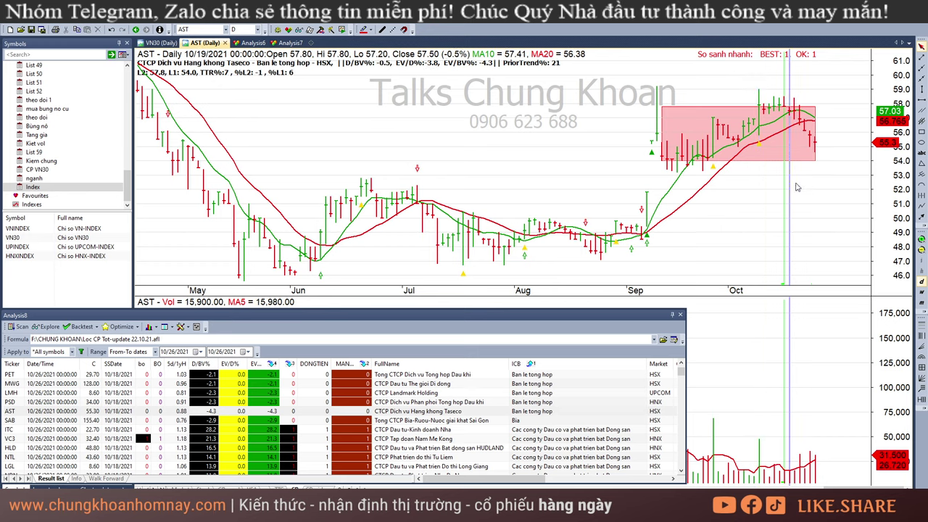
pyautogui.click(805, 181)
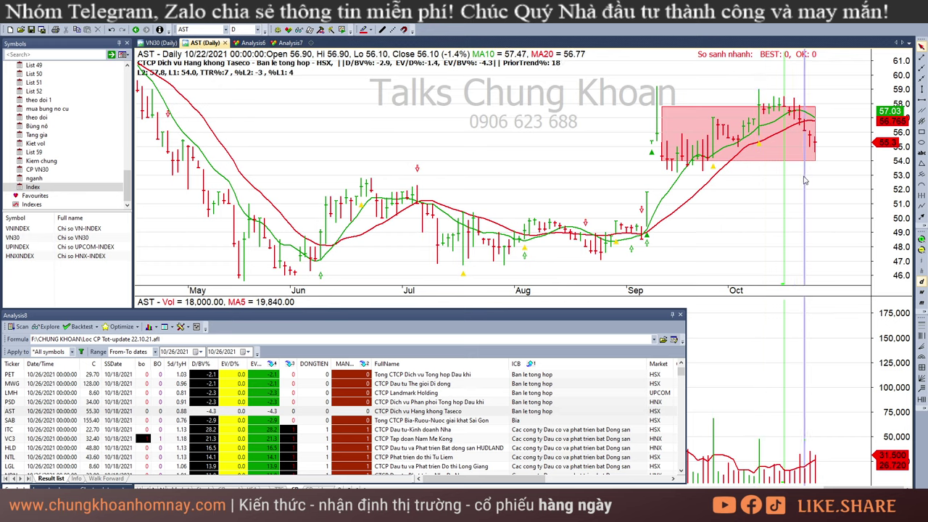
pyautogui.click(824, 187)
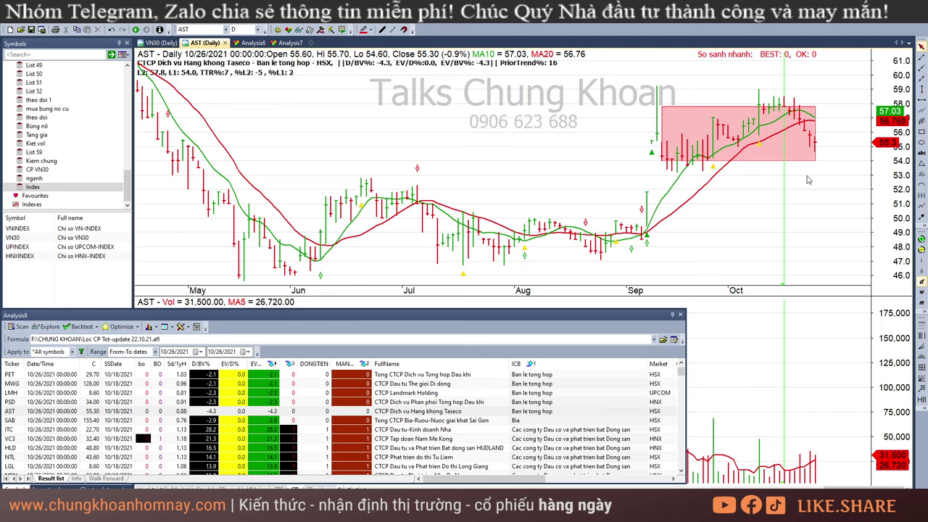
# Step: Browse the real estate development charts of ITC, VC3 and HLD, inspecting VC3's October 25 breakout bar and volume
pyautogui.scroll(-1, 550, 433)
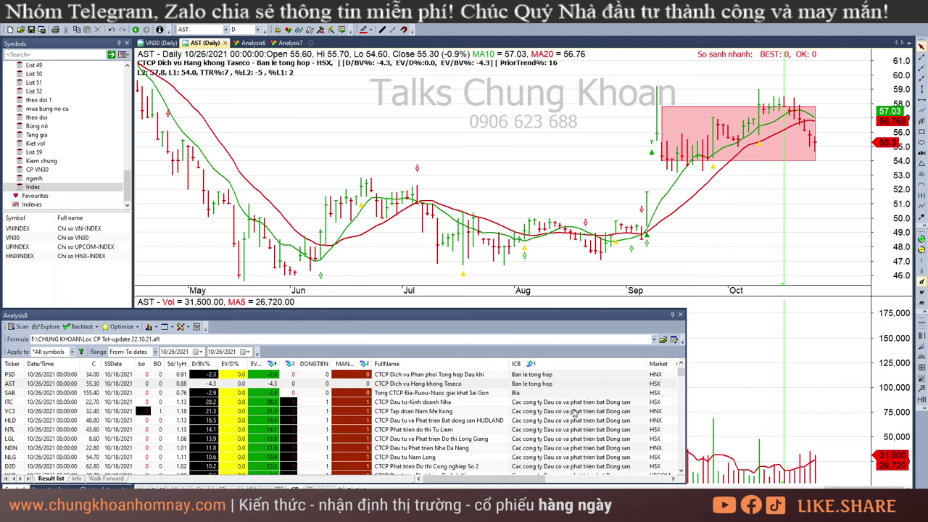
pyautogui.click(579, 404)
pyautogui.press('Down')
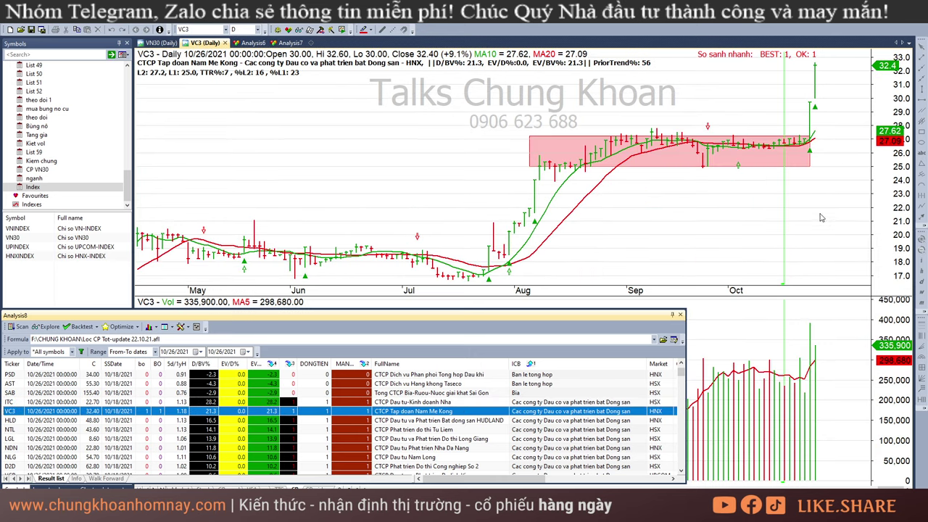
pyautogui.click(811, 363)
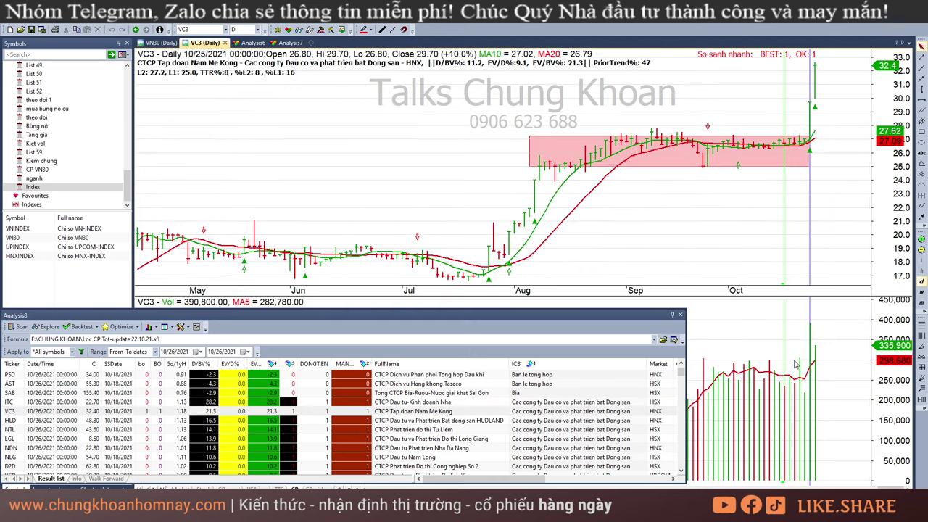
pyautogui.click(848, 194)
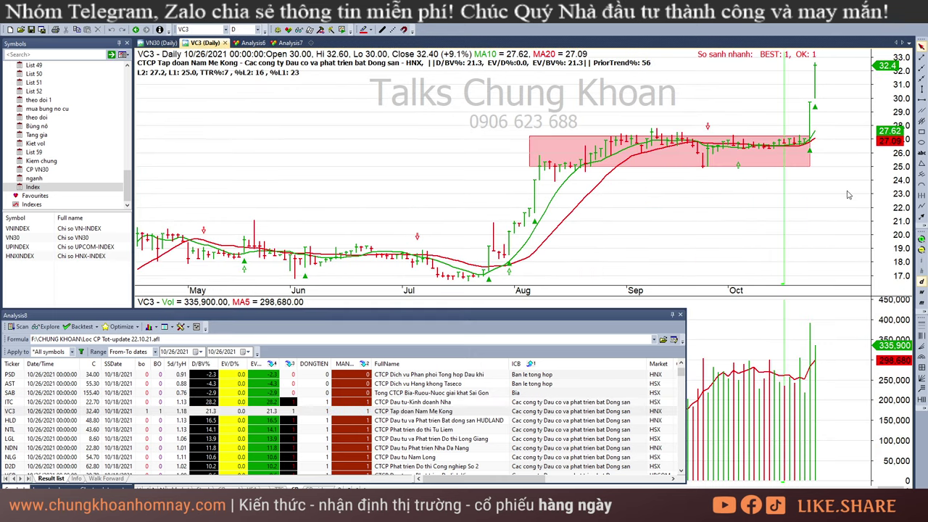
pyautogui.click(473, 422)
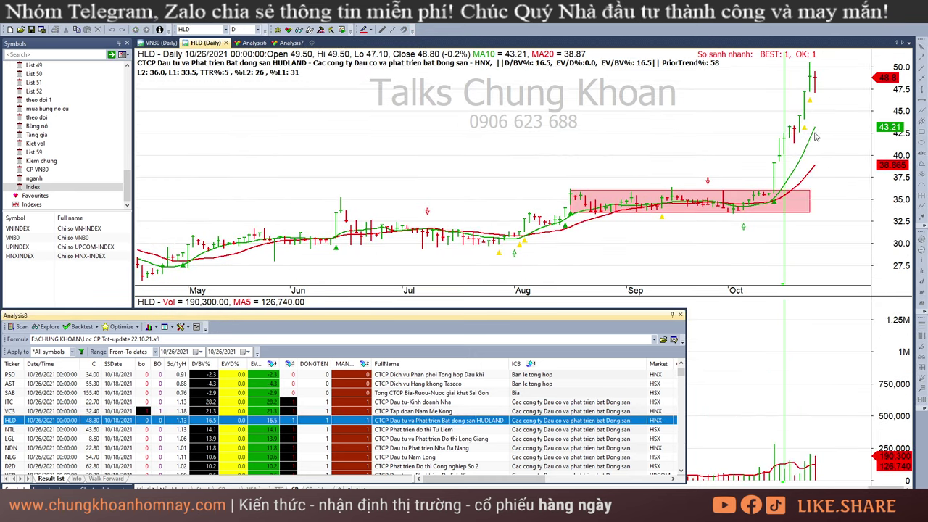
# Step: Examine NTL's daily chart and volume, checking the bars on October 4, 8 and 20 and the latest bar
pyautogui.press('Down')
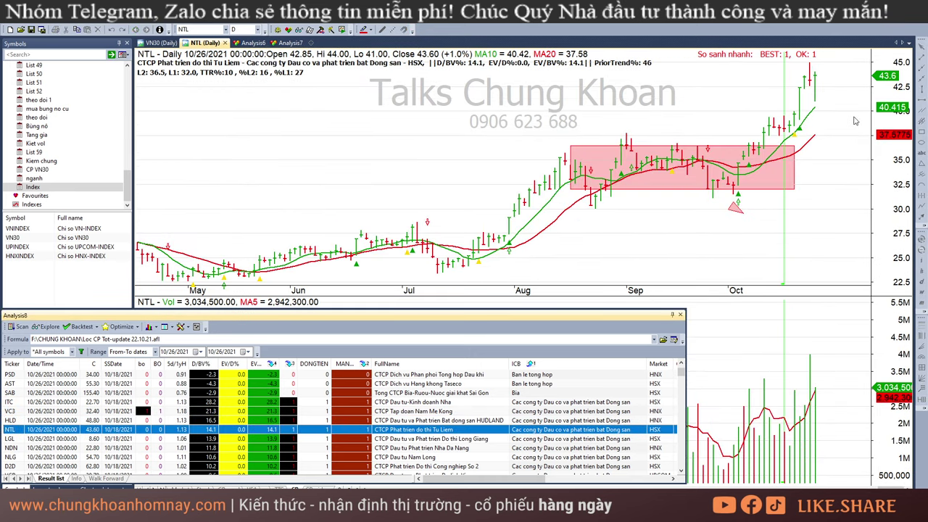
pyautogui.click(737, 242)
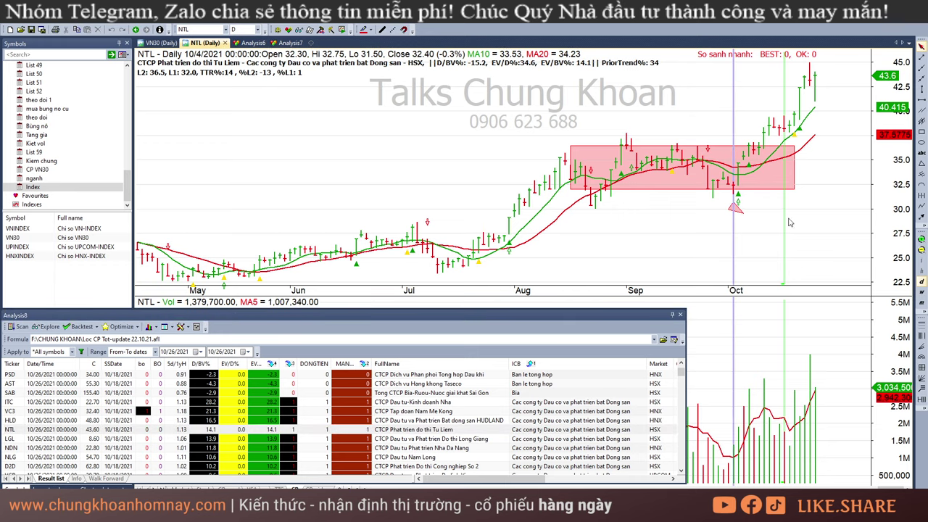
pyautogui.moveTo(731, 228); pyautogui.dragTo(756, 227)
pyautogui.click(735, 227)
pyautogui.click(764, 215)
pyautogui.click(756, 211)
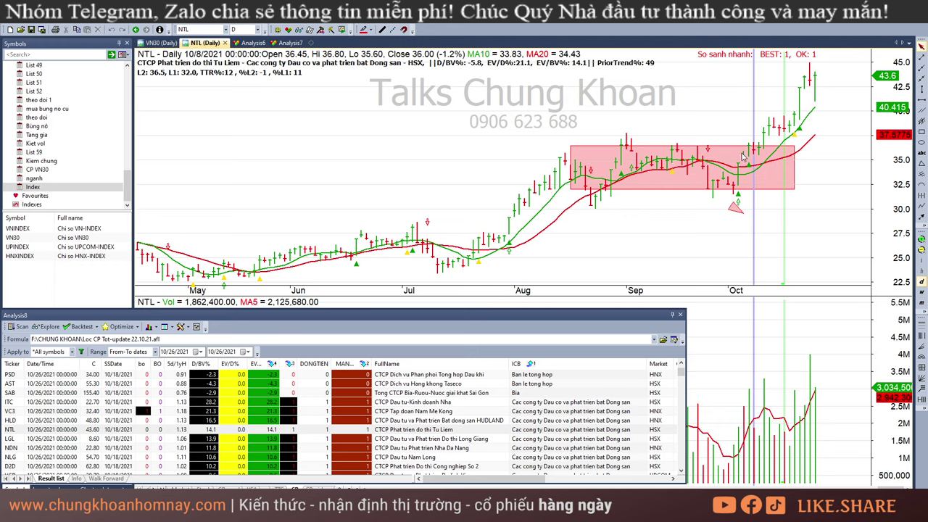
pyautogui.click(756, 435)
pyautogui.click(774, 204)
pyautogui.click(794, 205)
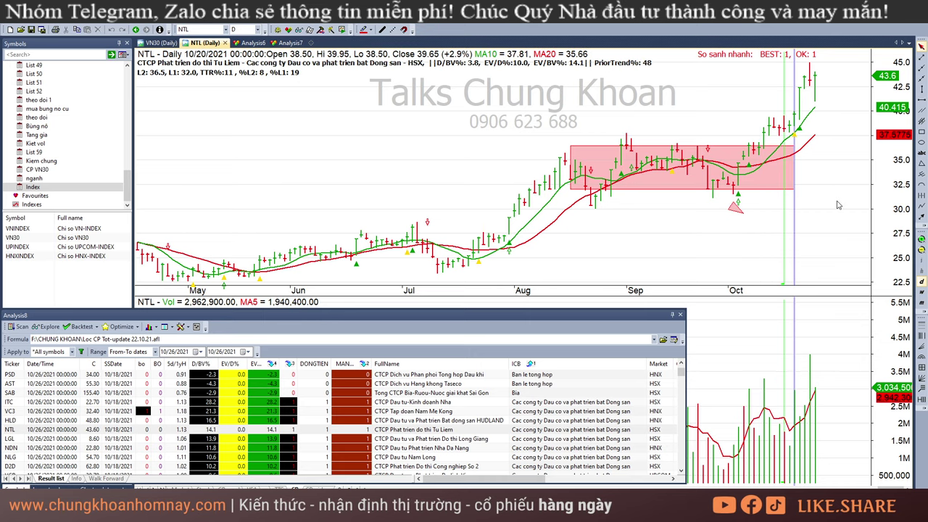
pyautogui.click(835, 201)
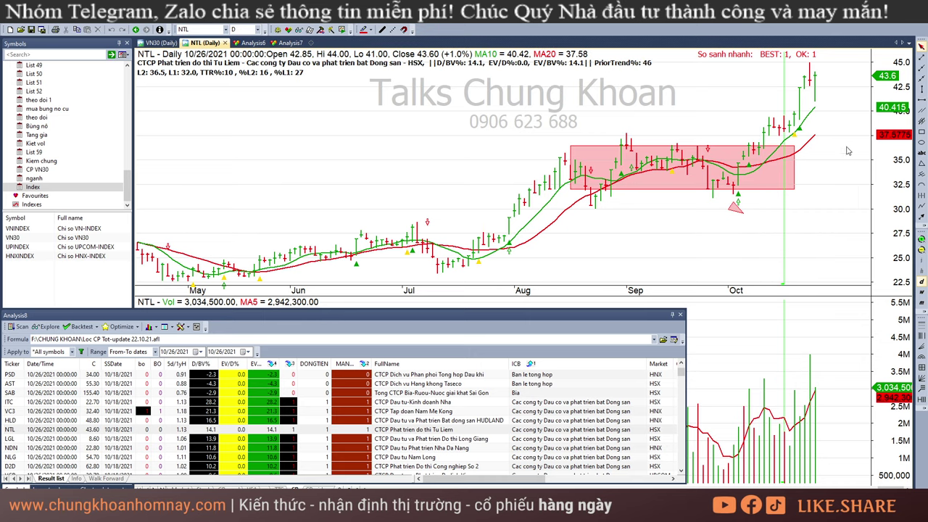
# Step: Browse the daily charts of LGL and NDN, inspecting NDN's bars on October 6, 13 and 25
pyautogui.click(385, 440)
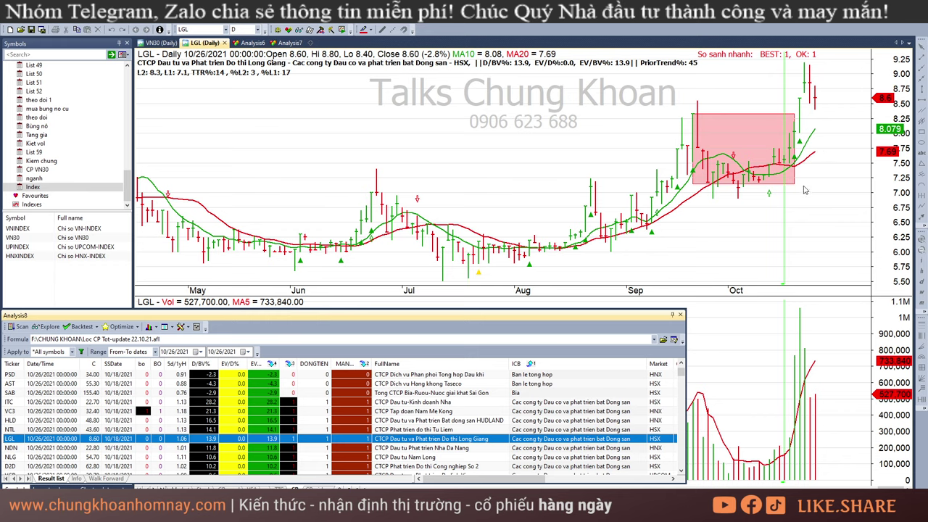
pyautogui.click(793, 118)
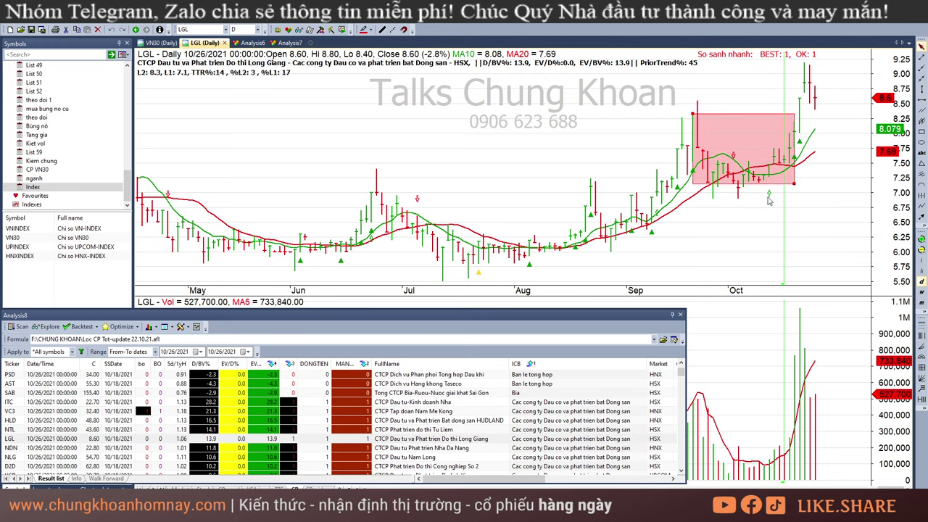
pyautogui.click(458, 449)
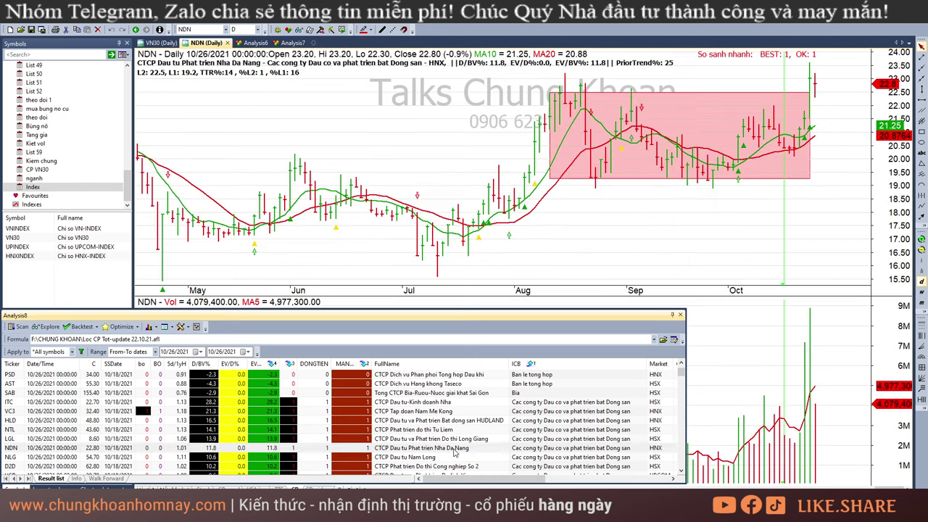
pyautogui.click(813, 84)
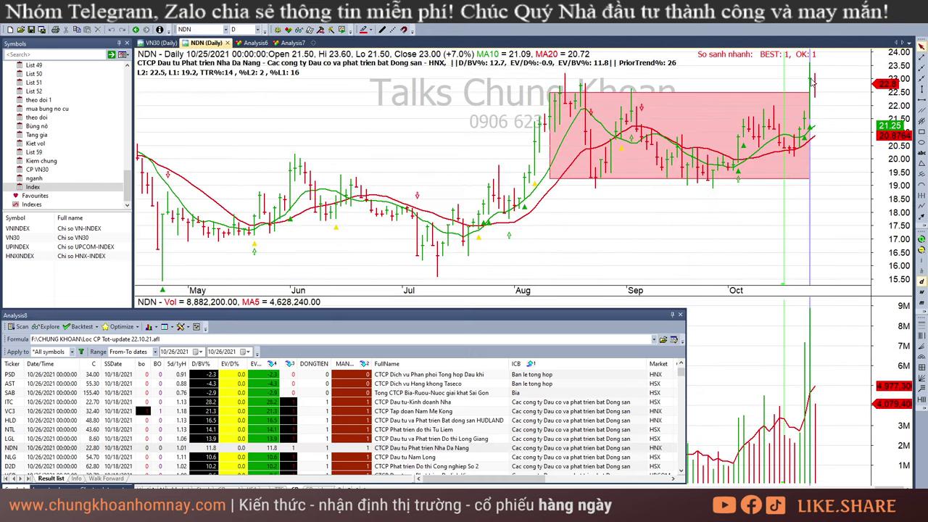
pyautogui.click(745, 219)
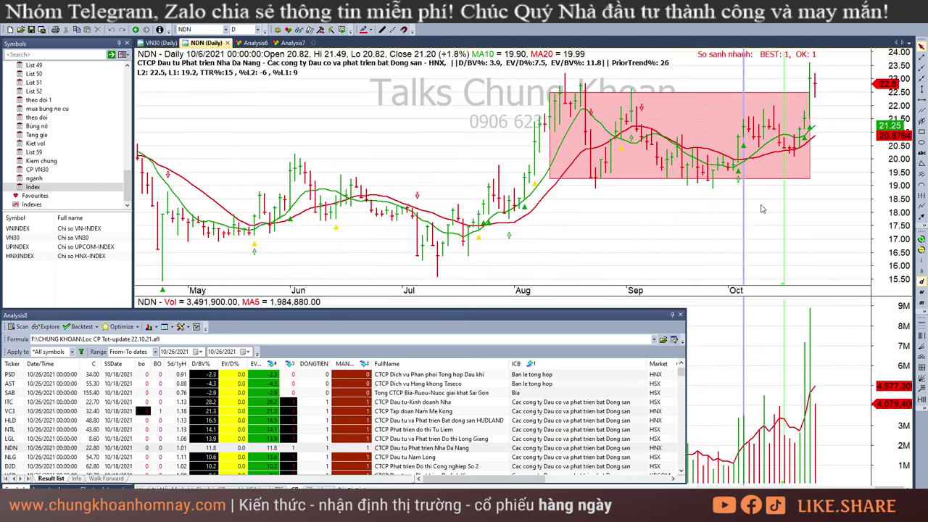
pyautogui.click(703, 217)
pyautogui.click(772, 221)
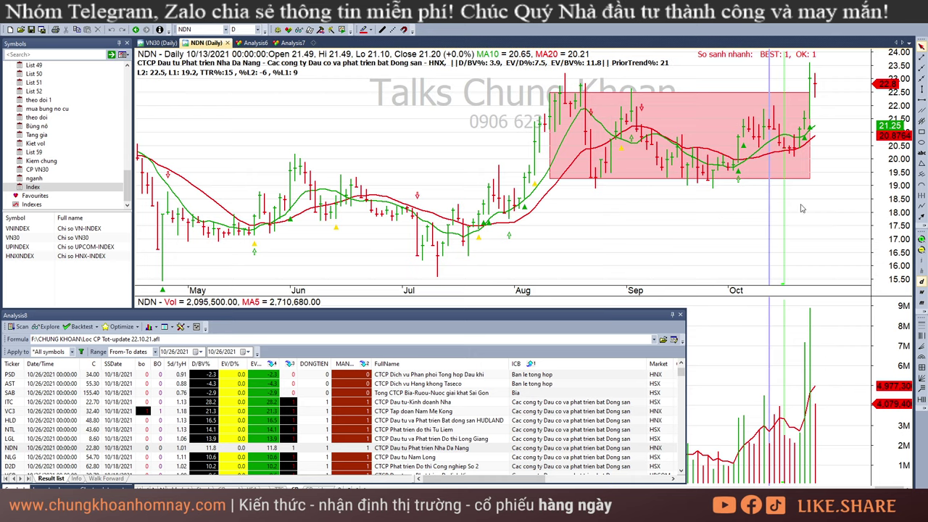
pyautogui.click(831, 237)
# Step: Open NLG's daily chart and examine its bars on October 12, September 29 and 30 and the latest bar
pyautogui.scroll(-1, 424, 427)
pyautogui.click(435, 431)
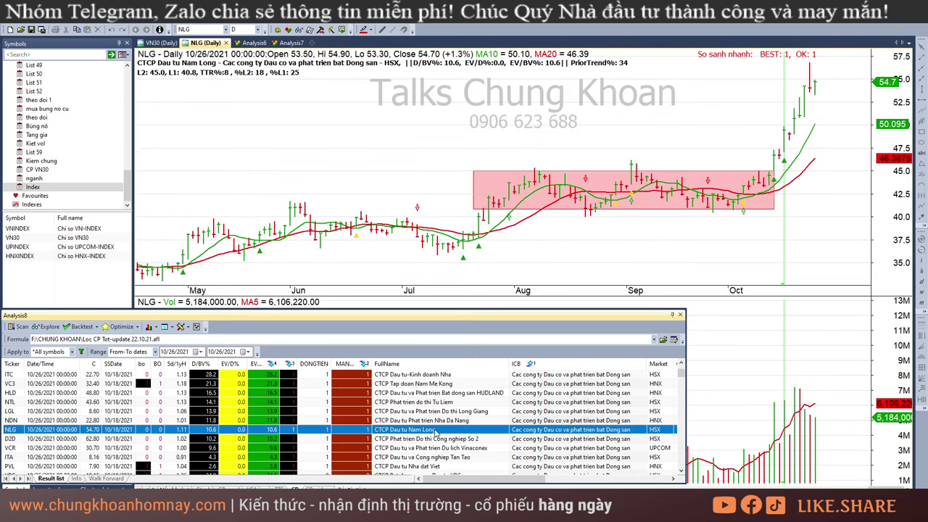
pyautogui.click(756, 250)
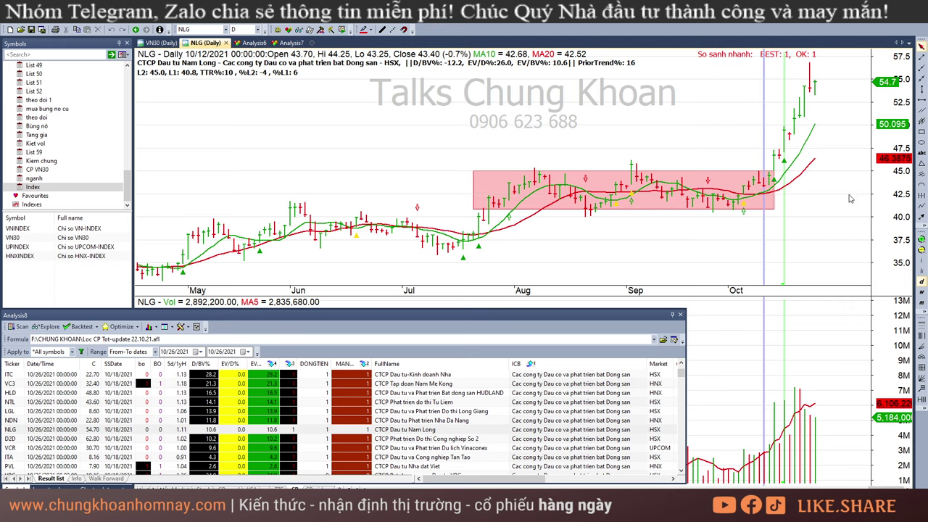
pyautogui.click(819, 179)
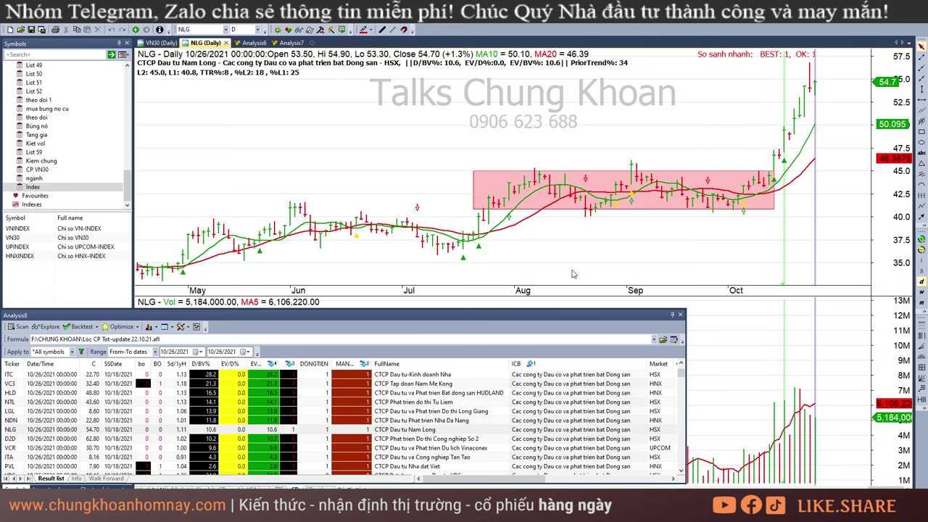
pyautogui.click(642, 247)
pyautogui.click(720, 239)
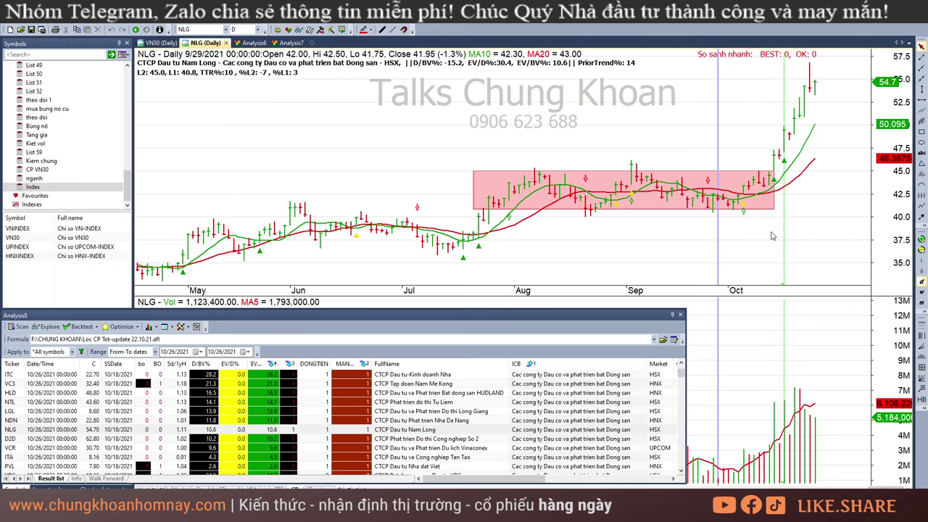
pyautogui.click(726, 248)
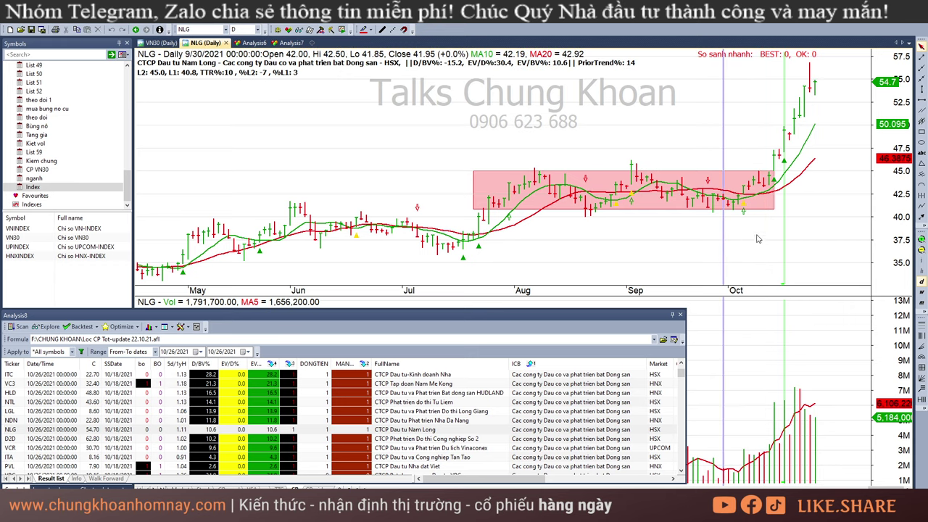
# Step: Step through NLG's bars from late September to October 19, comparing the BEST and OK signals on October 1 and 8
pyautogui.click(696, 245)
pyautogui.click(708, 233)
pyautogui.click(727, 229)
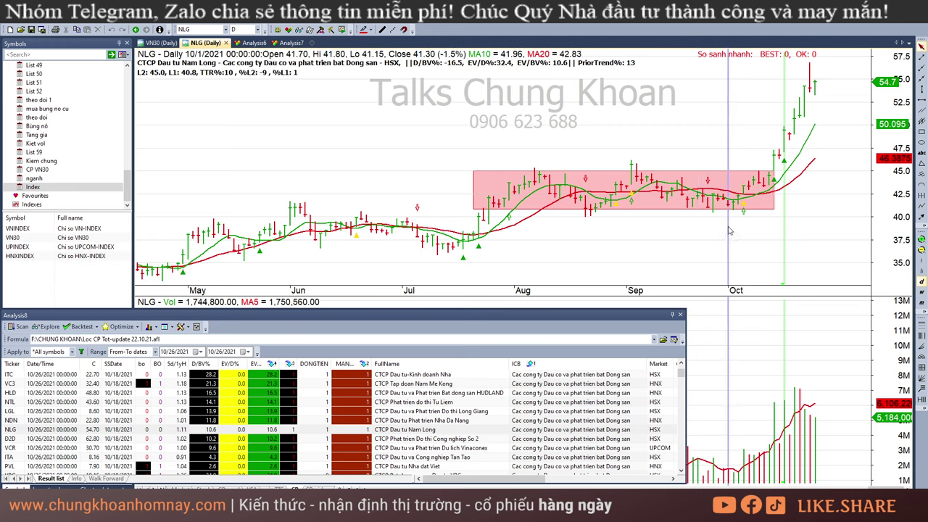
pyautogui.click(708, 219)
pyautogui.click(740, 219)
pyautogui.click(754, 221)
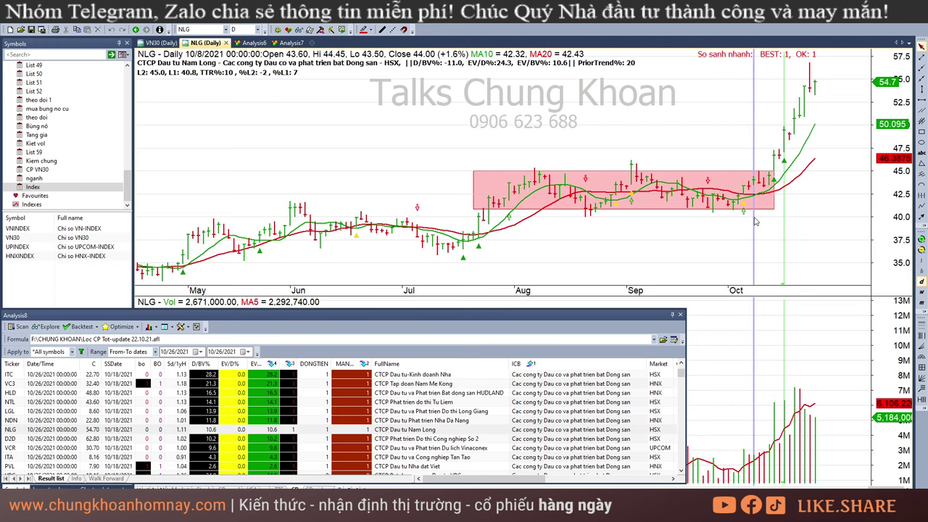
pyautogui.click(765, 221)
pyautogui.click(780, 261)
pyautogui.click(783, 259)
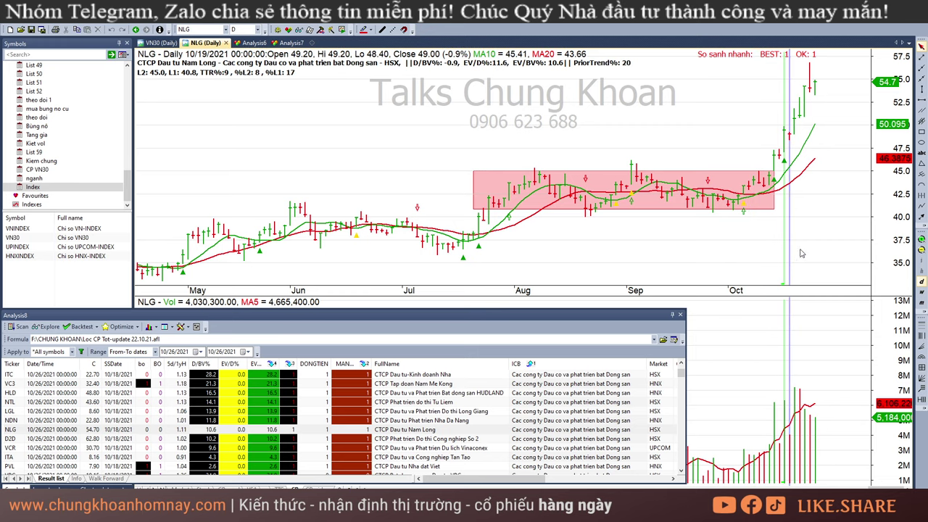
# Step: Examine NLG's volume against its MA5 on the October 11, 12, 14 and 22 bars
pyautogui.click(776, 414)
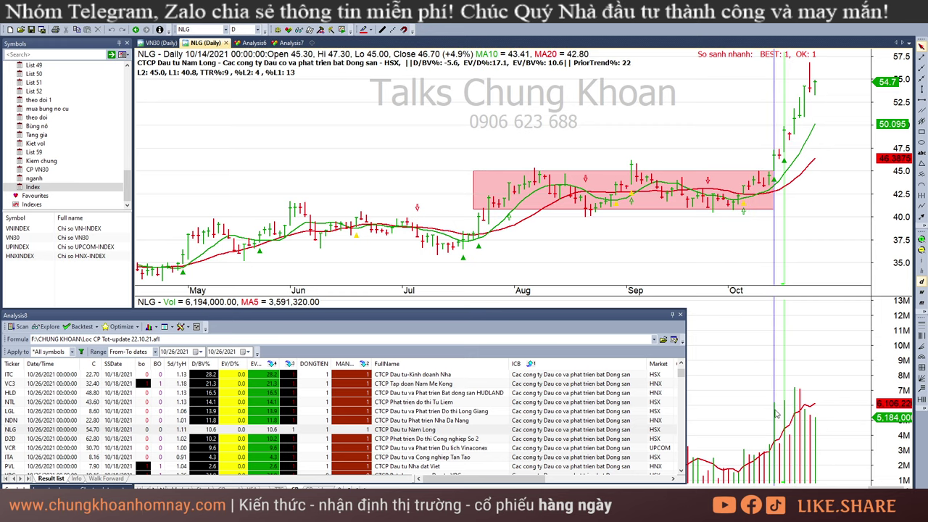
pyautogui.click(760, 450)
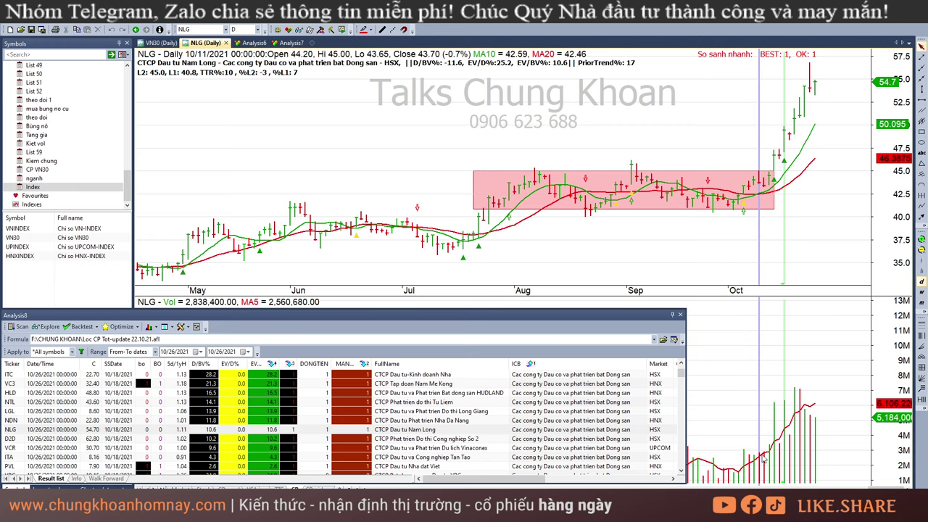
pyautogui.click(750, 451)
pyautogui.moveTo(758, 451)
pyautogui.mouseDown()
pyautogui.moveTo(766, 456)
pyautogui.moveTo(754, 458)
pyautogui.moveTo(764, 458)
pyautogui.mouseUp()
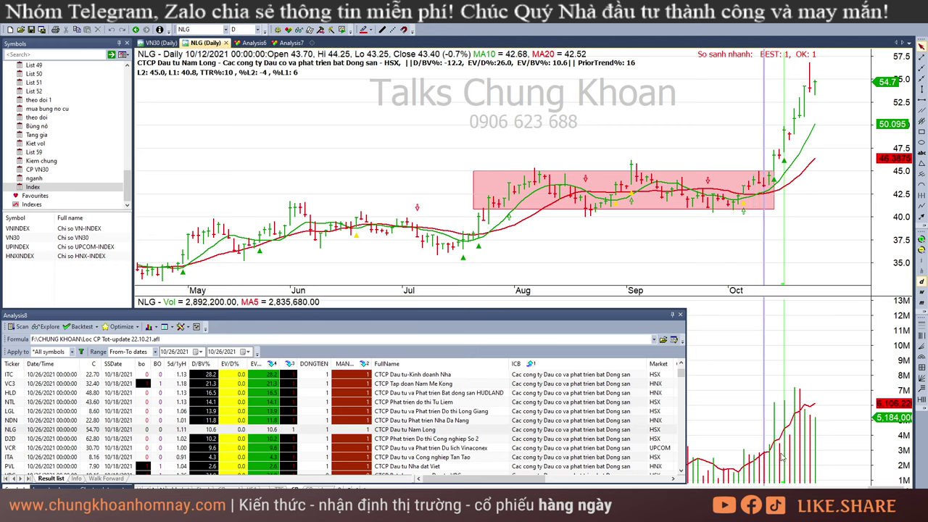
pyautogui.click(781, 455)
pyautogui.click(792, 451)
pyautogui.click(803, 428)
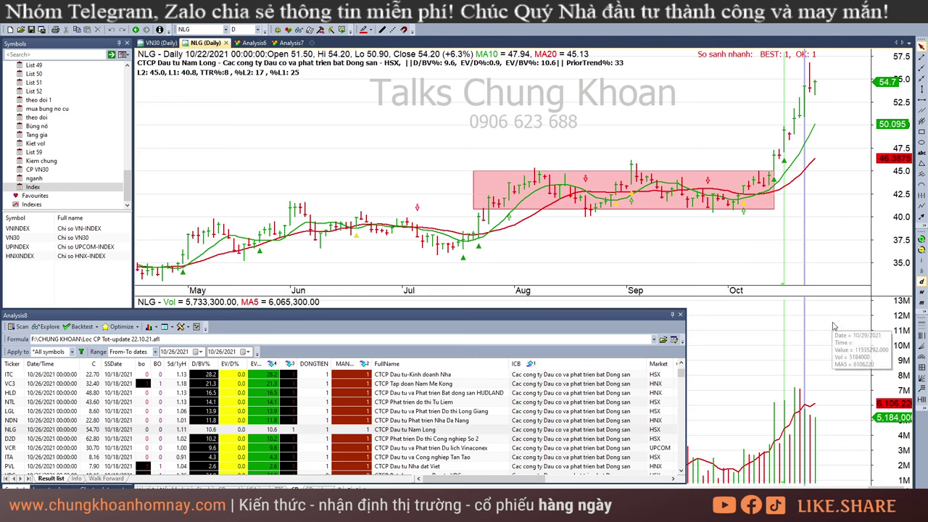
pyautogui.click(833, 263)
# Step: Review the daily charts of D2D and VCR, checking VCR's most recent bars above its consolidation rectangle
pyautogui.click(443, 438)
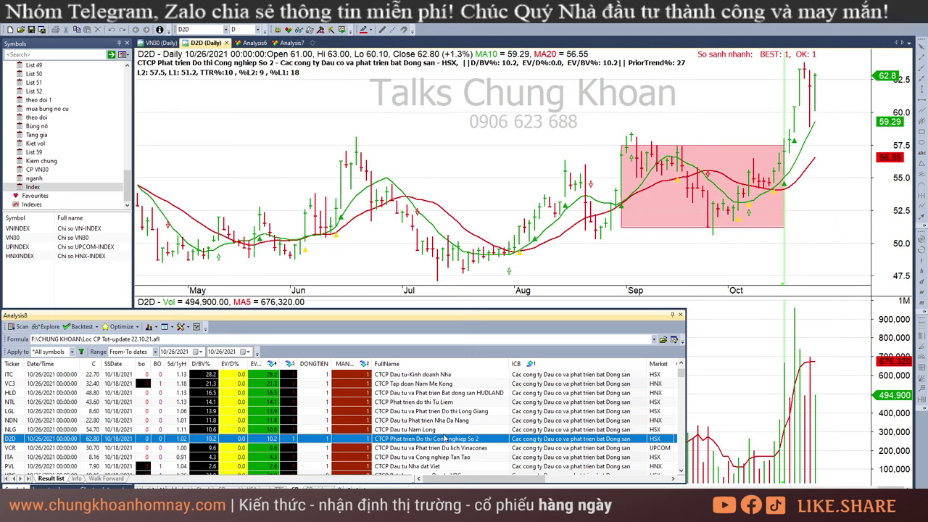
pyautogui.press('Up')
pyautogui.press('Down')
pyautogui.press('Down')
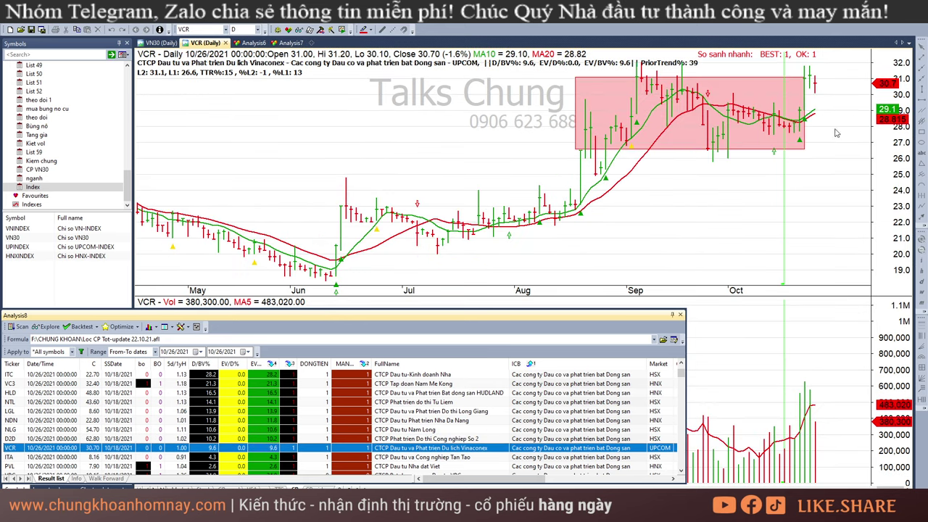
pyautogui.click(810, 107)
pyautogui.click(813, 98)
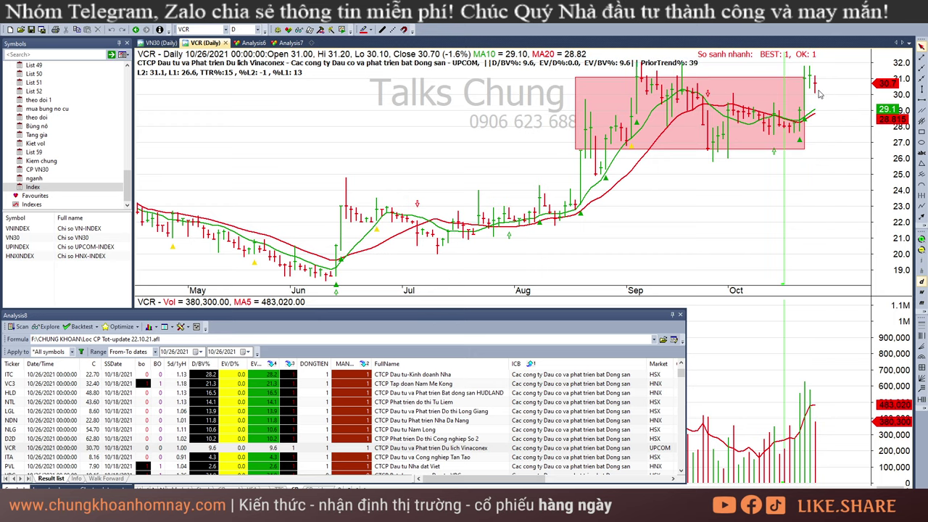
# Step: Browse the real estate charts following VCR in the results, including BII, through to TIP
pyautogui.scroll(-2, 433, 437)
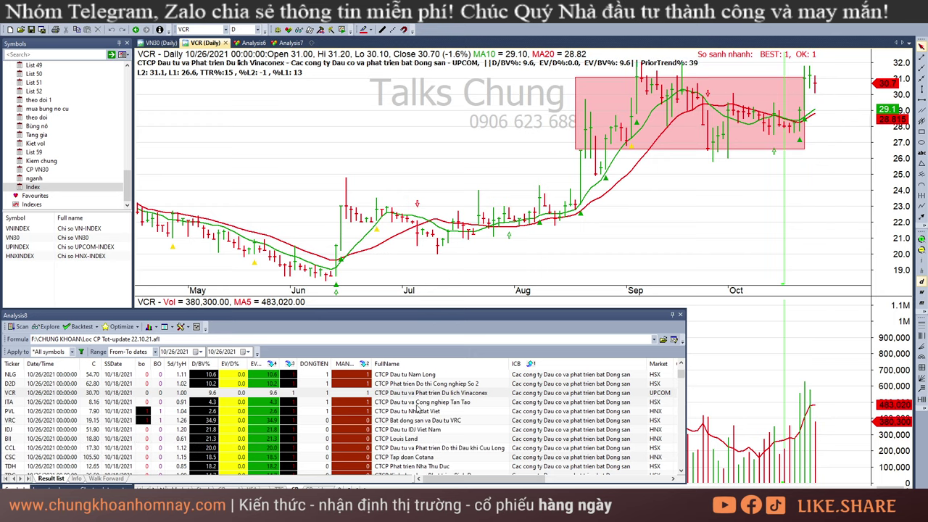
pyautogui.press('Down')
pyautogui.press('Down')
pyautogui.press('Down')
pyautogui.press('Down')
pyautogui.press('Down')
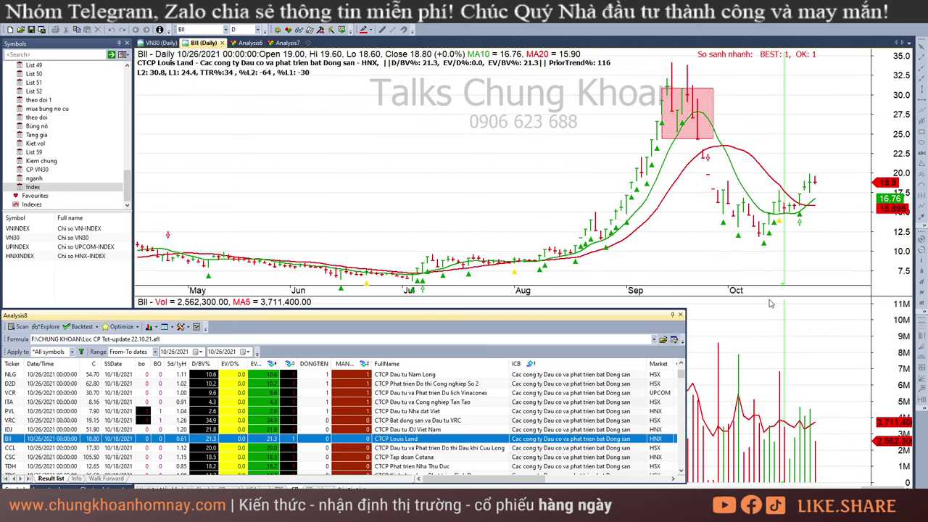
pyautogui.press('Down')
pyautogui.press('Down')
pyautogui.press('Down')
pyautogui.press('Down')
pyautogui.press('Down')
pyautogui.press('Down')
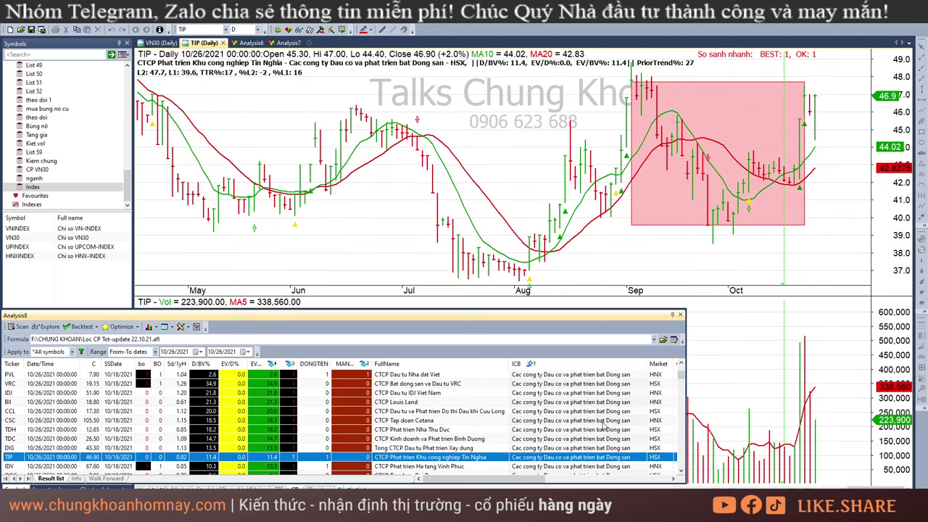
# Step: Return to DIG's daily chart and examine its October breakout bars up to the latest bar
pyautogui.press('Up')
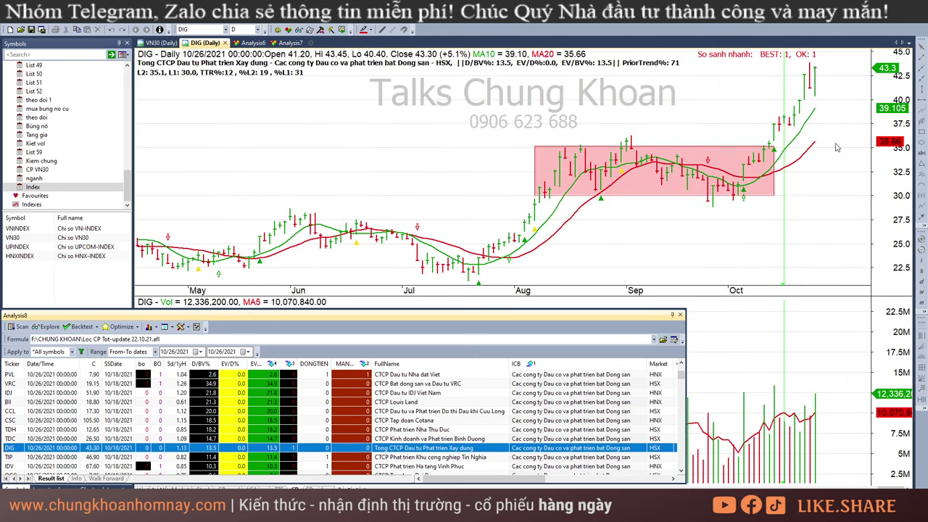
pyautogui.click(761, 231)
pyautogui.moveTo(740, 238); pyautogui.dragTo(834, 224)
pyautogui.click(828, 224)
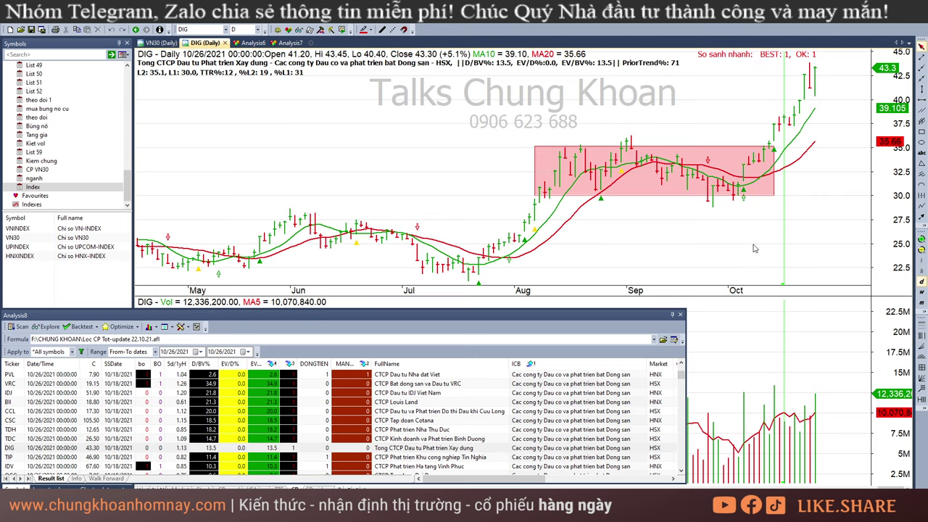
# Step: Browse further real estate charts, viewing TIP and the stocks from CEO through HDG to KBC
pyautogui.click(492, 458)
pyautogui.scroll(-4, 492, 461)
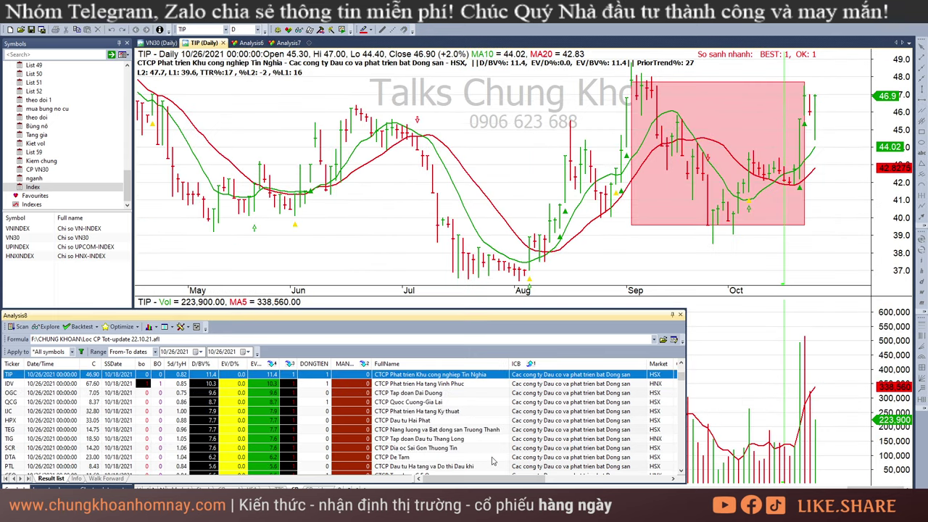
pyautogui.scroll(3, 492, 461)
pyautogui.click(492, 412)
pyautogui.press('Down')
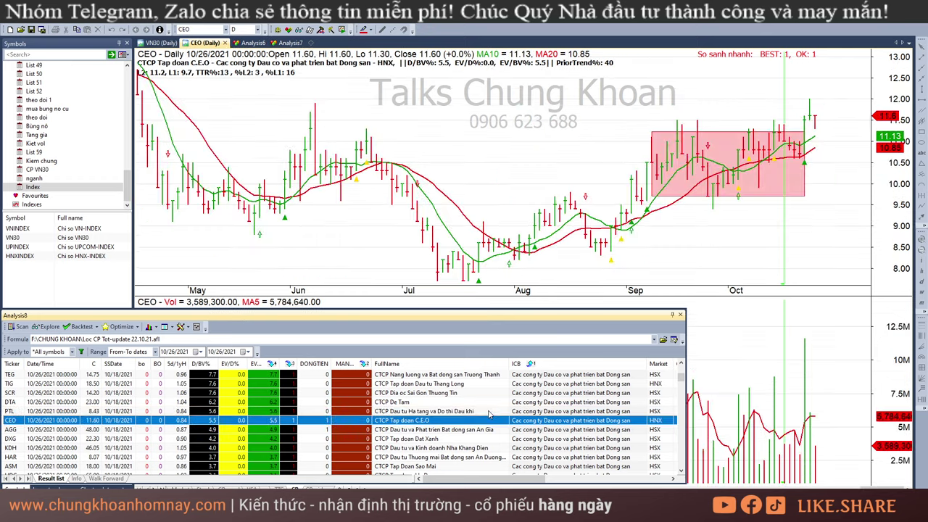
pyautogui.press('Down')
pyautogui.press('Down')
pyautogui.press('Down')
pyautogui.press('Down')
pyautogui.press('Down')
pyautogui.press('Down')
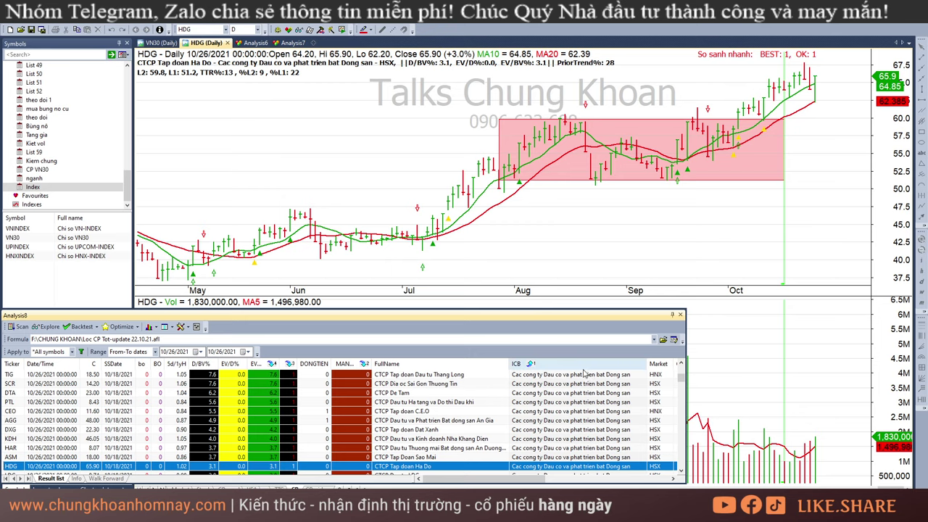
pyautogui.press('Down')
pyautogui.press('Down')
pyautogui.press('Down')
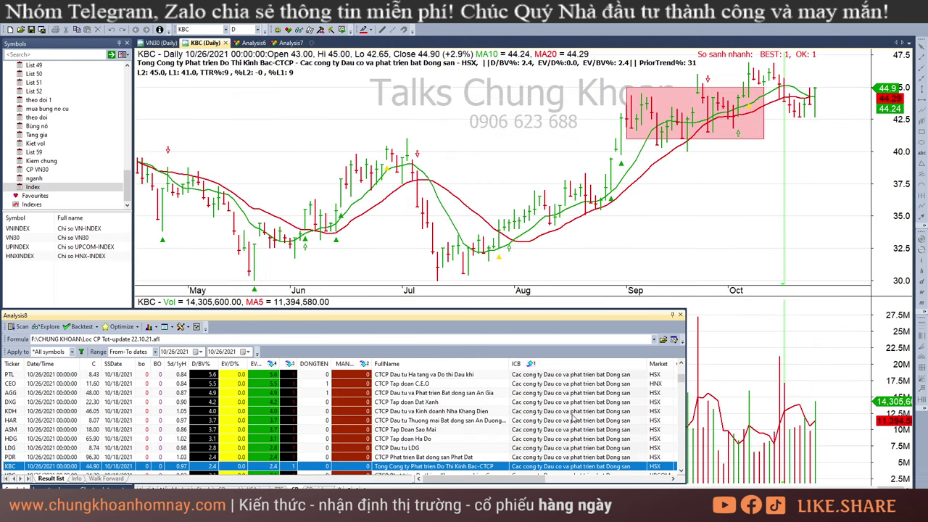
# Step: View software stock SRA and the insurance charts of BMI and BVH, inspecting BVH's October 25 breakout bar
pyautogui.scroll(-5, 576, 405)
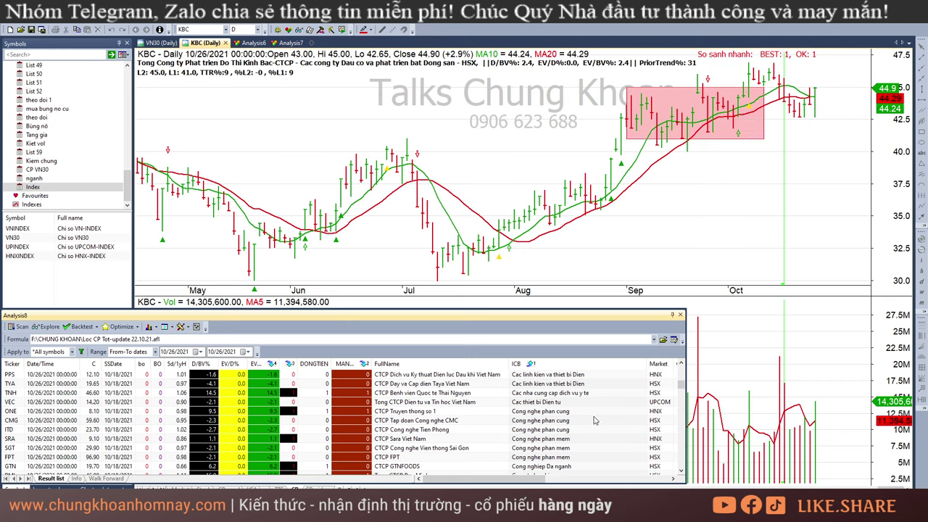
pyautogui.click(580, 439)
pyautogui.scroll(-2, 580, 442)
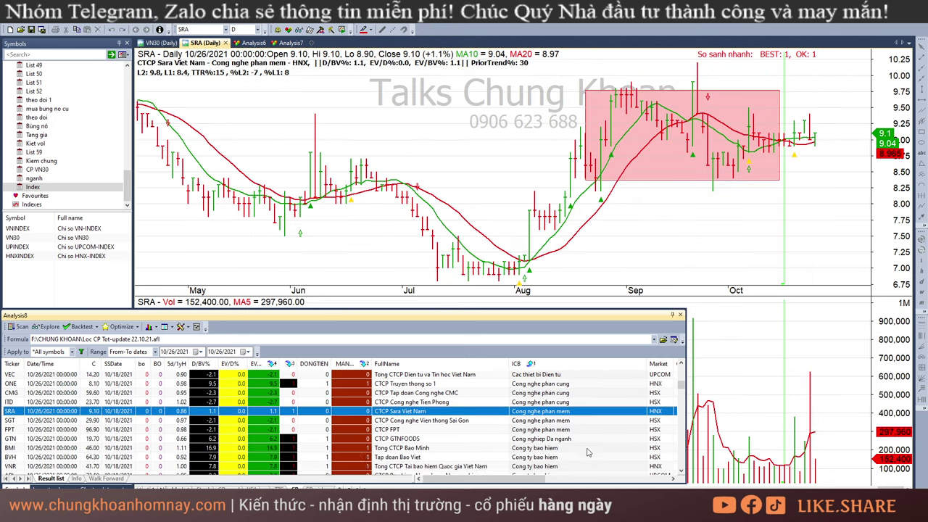
pyautogui.click(569, 421)
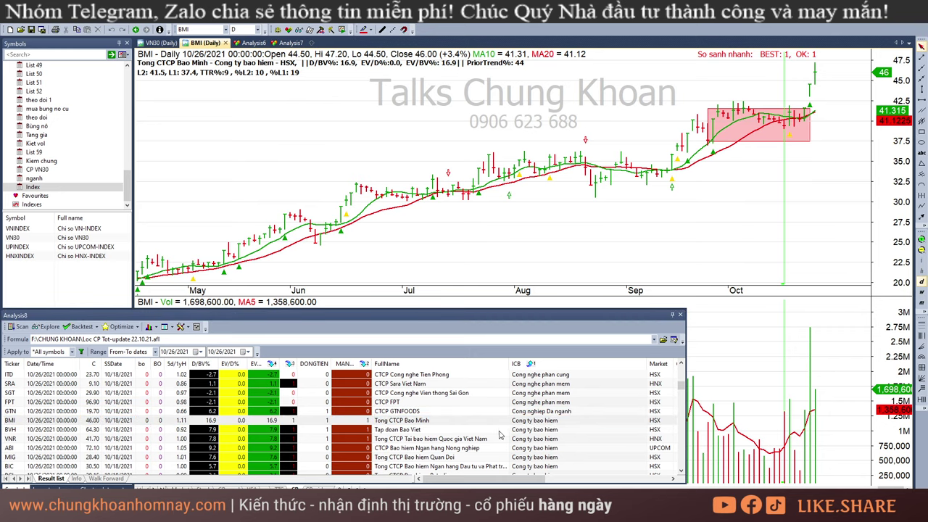
pyautogui.click(537, 430)
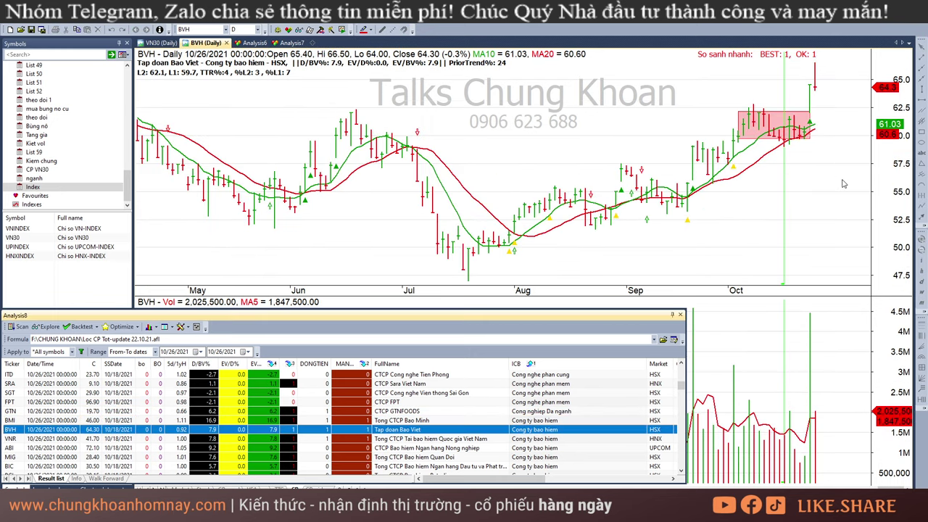
pyautogui.click(810, 181)
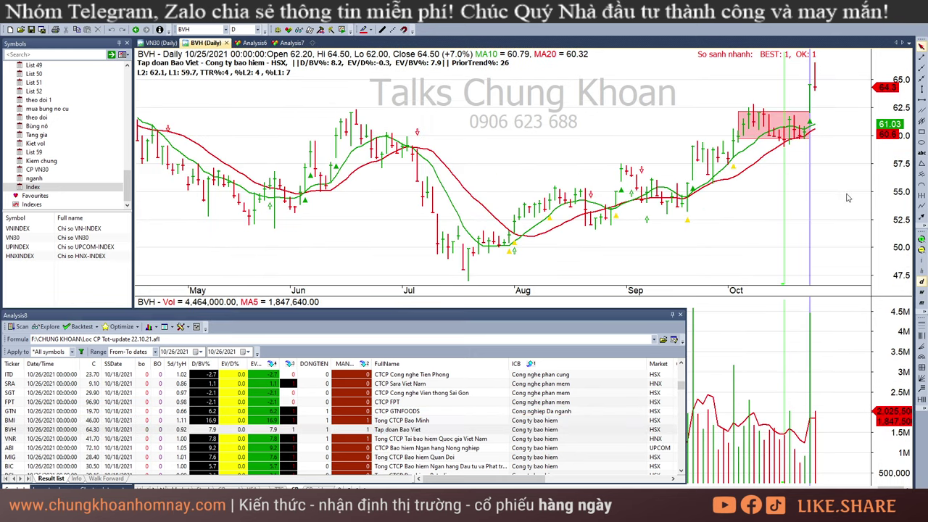
# Step: Check BVH's latest bar and compare its chart with the insurance charts of VNR and BMI, inspecting VNR's October 25 bar
pyautogui.click(822, 90)
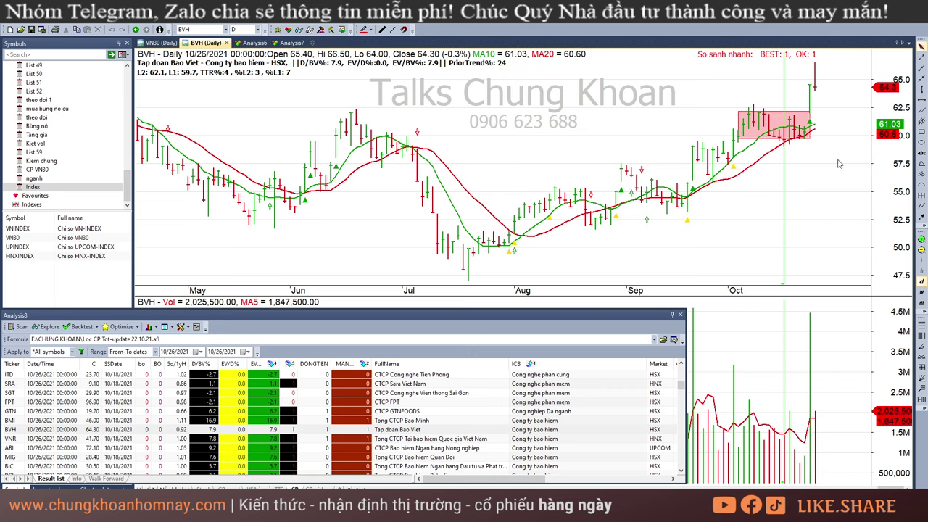
pyautogui.click(437, 442)
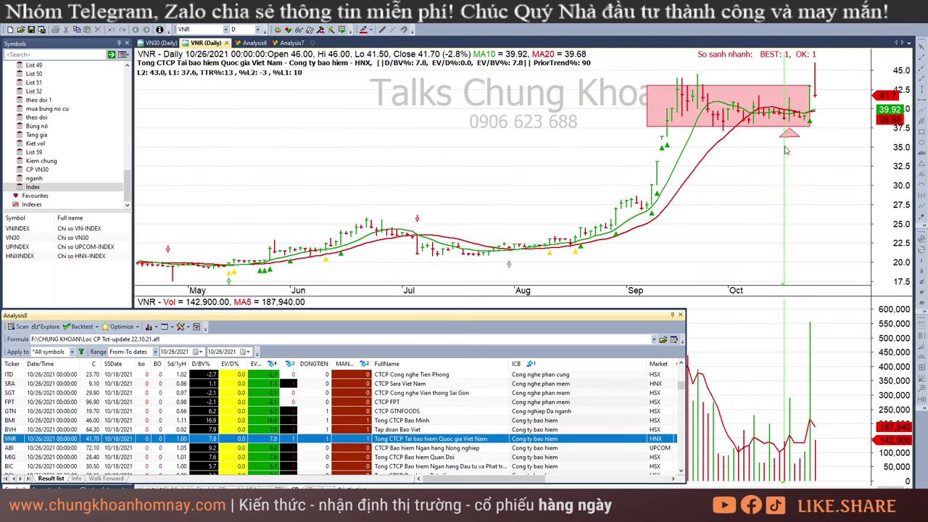
pyautogui.click(814, 144)
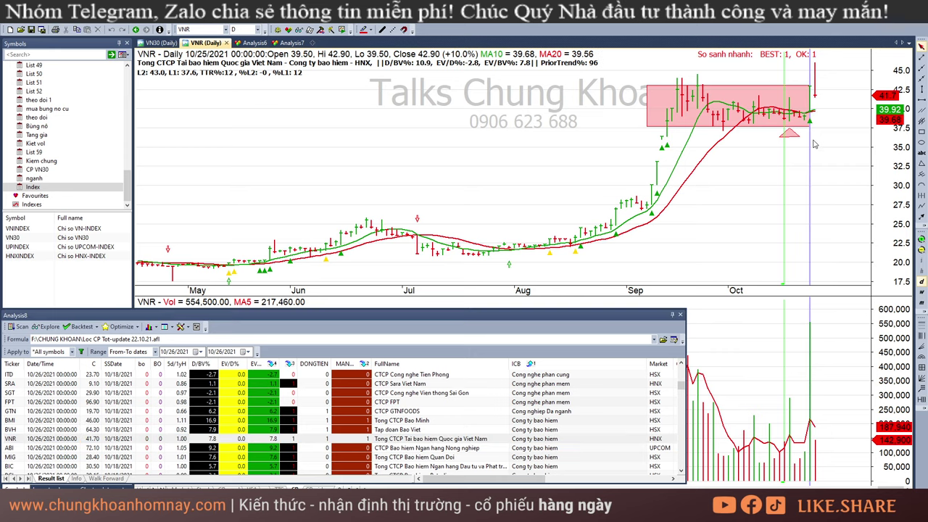
pyautogui.click(831, 118)
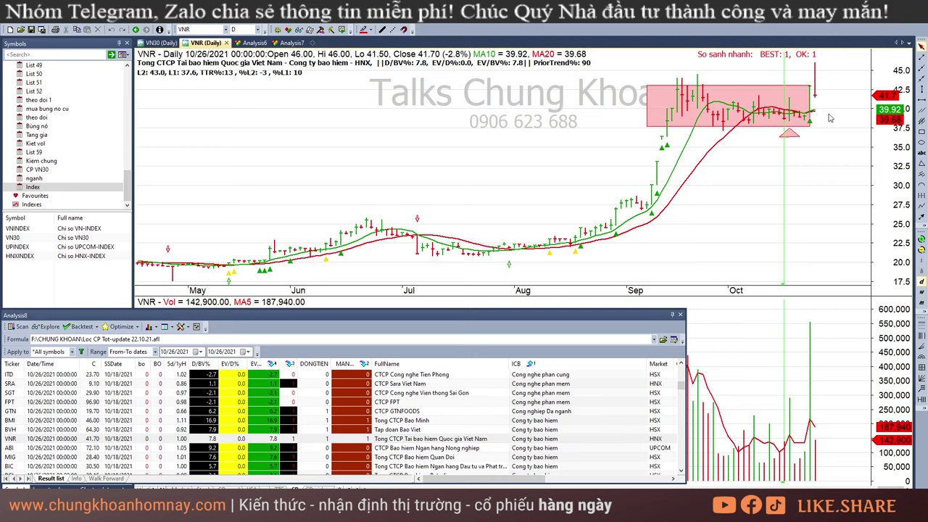
pyautogui.click(564, 430)
pyautogui.click(560, 421)
pyautogui.click(566, 439)
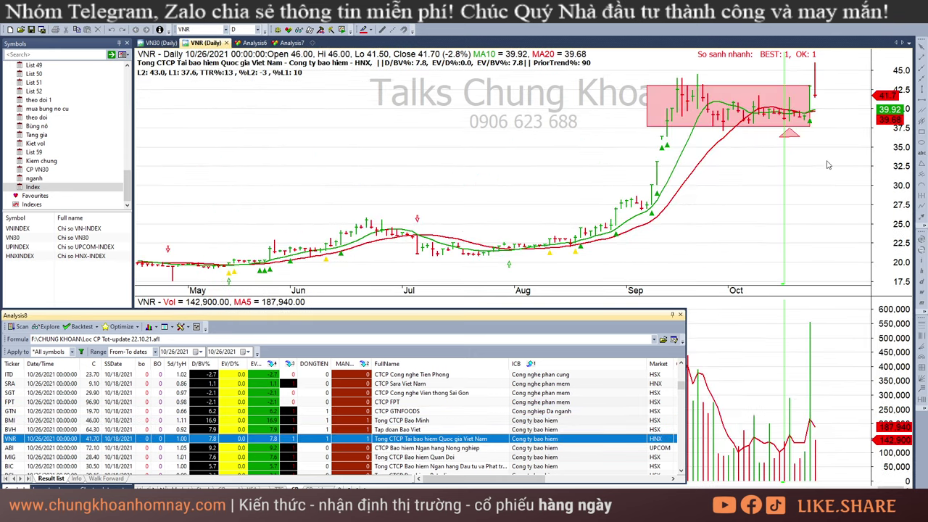
# Step: Examine VNR's October base and volume bar by bar, from October 13 through the October 25 bar to the latest bar
pyautogui.click(807, 107)
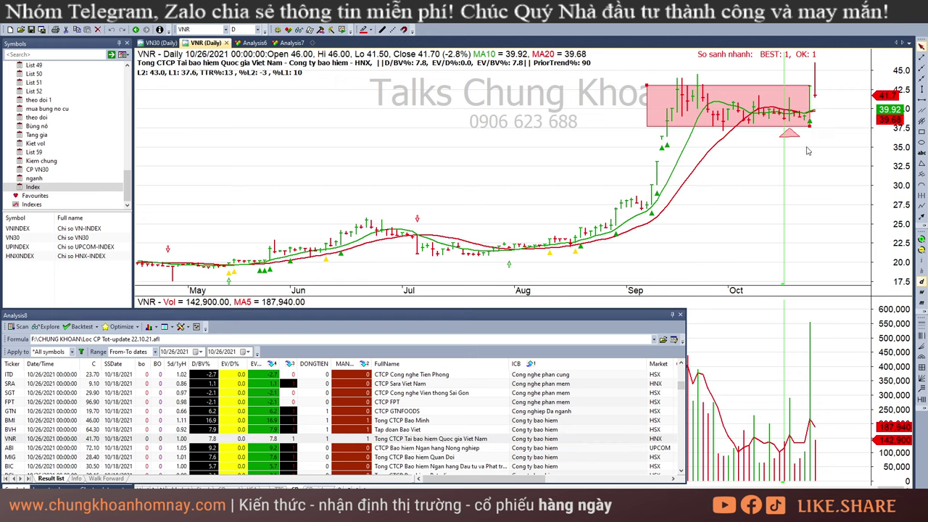
pyautogui.click(806, 147)
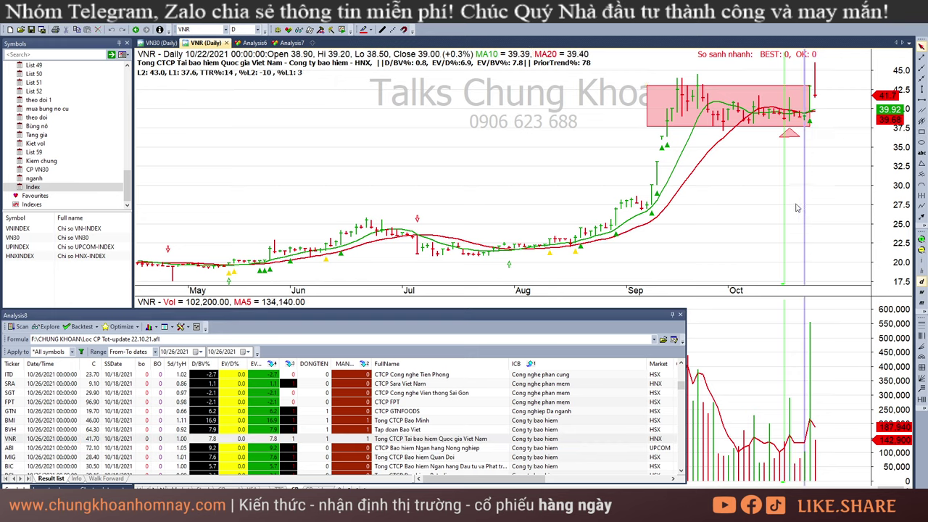
pyautogui.click(800, 152)
pyautogui.click(768, 156)
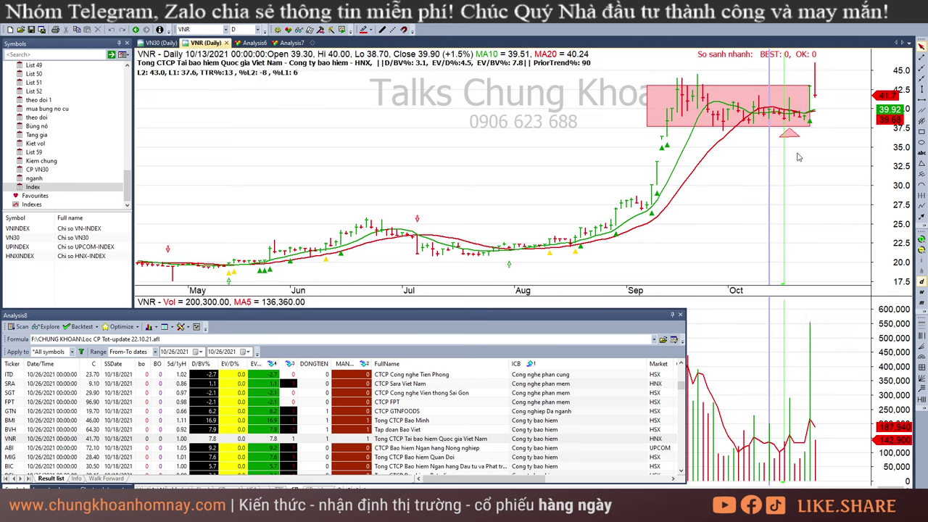
pyautogui.click(799, 158)
pyautogui.click(774, 209)
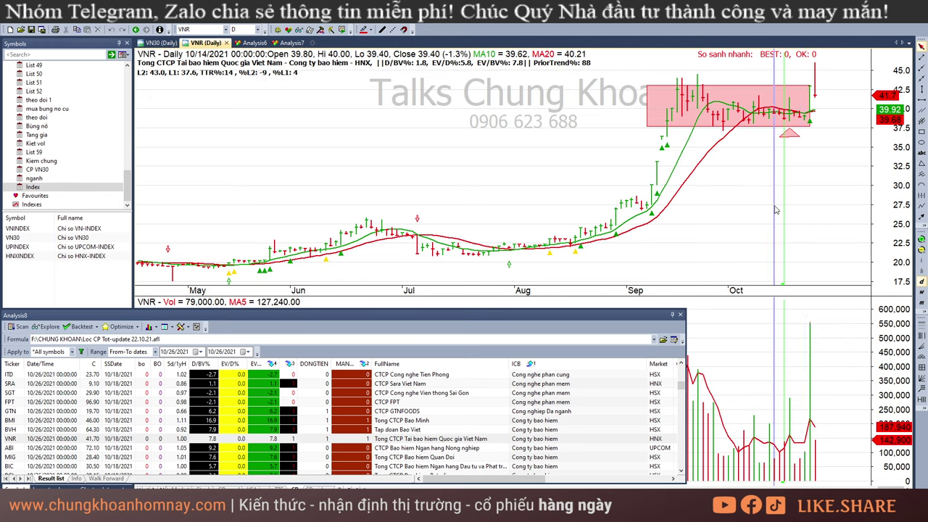
pyautogui.click(797, 168)
pyautogui.click(801, 164)
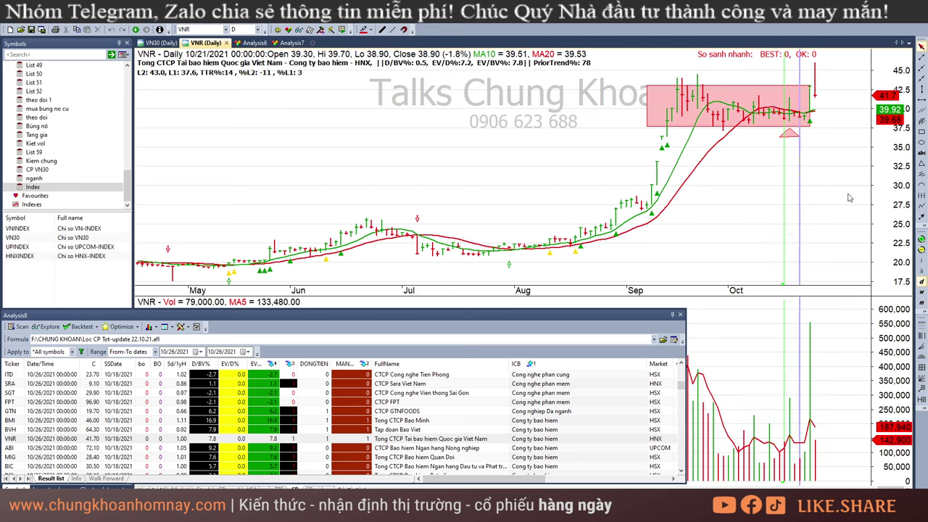
pyautogui.click(810, 162)
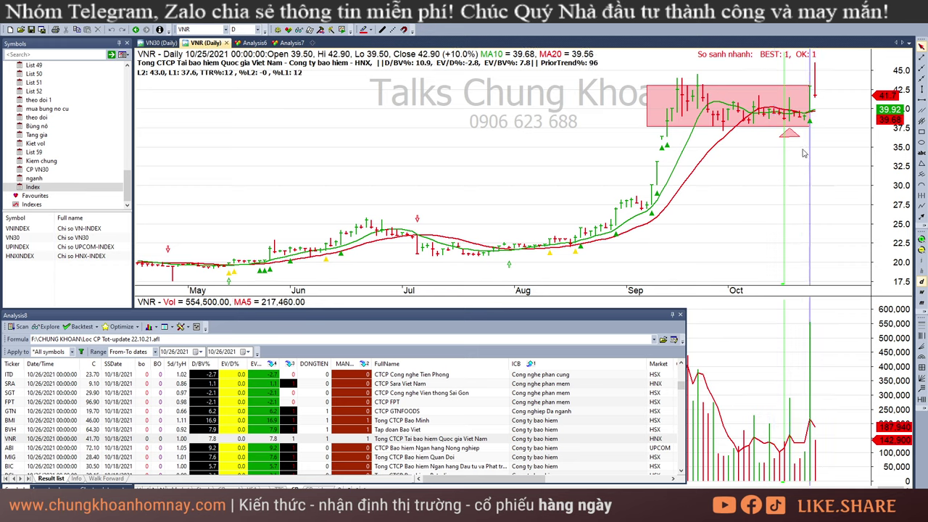
pyautogui.click(804, 151)
pyautogui.click(845, 96)
# Step: View the charts of the remaining insurance stocks ABI, MIG, BIC and PGI
pyautogui.scroll(-1, 430, 430)
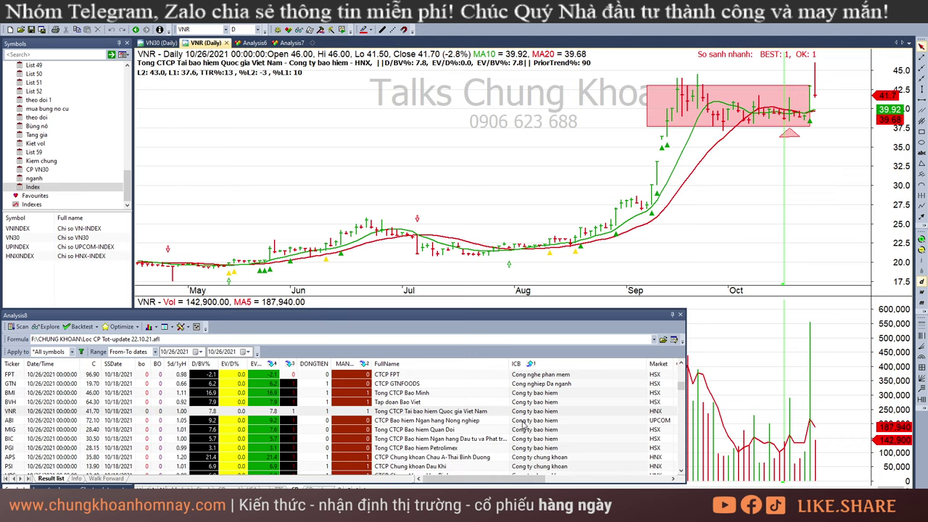
pyautogui.click(533, 420)
pyautogui.click(533, 429)
pyautogui.click(532, 439)
pyautogui.click(555, 447)
# Step: View the charts of securities stocks APS and PSI, inspecting PSI's latest bars after its October breakout
pyautogui.scroll(-2, 580, 418)
pyautogui.click(574, 402)
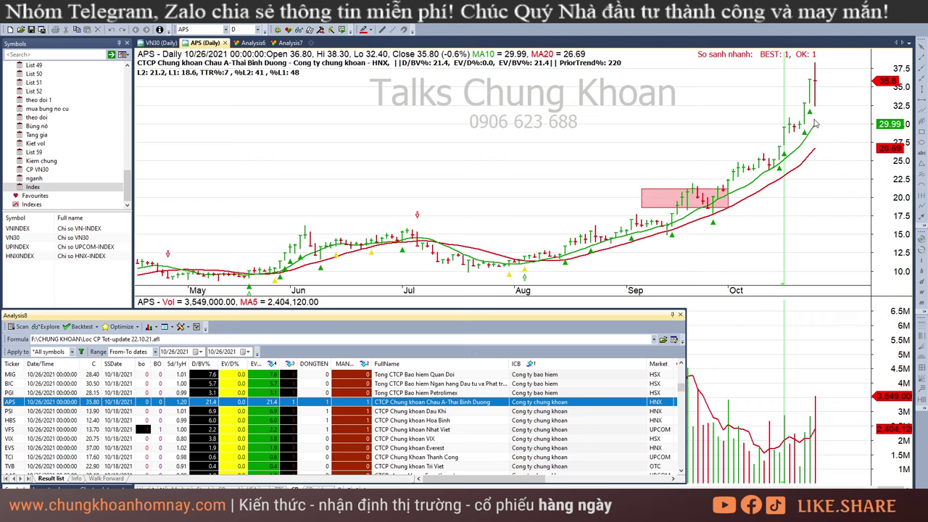
pyautogui.press('Down')
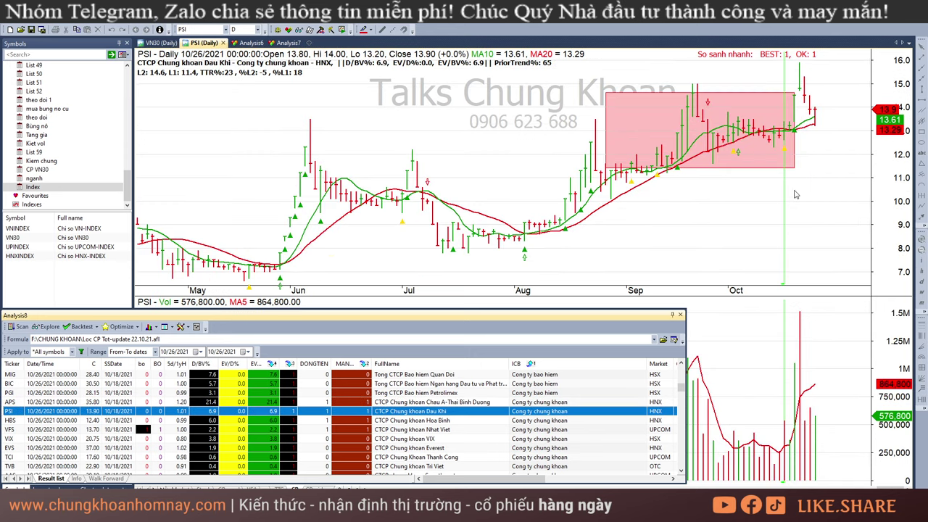
pyautogui.click(806, 128)
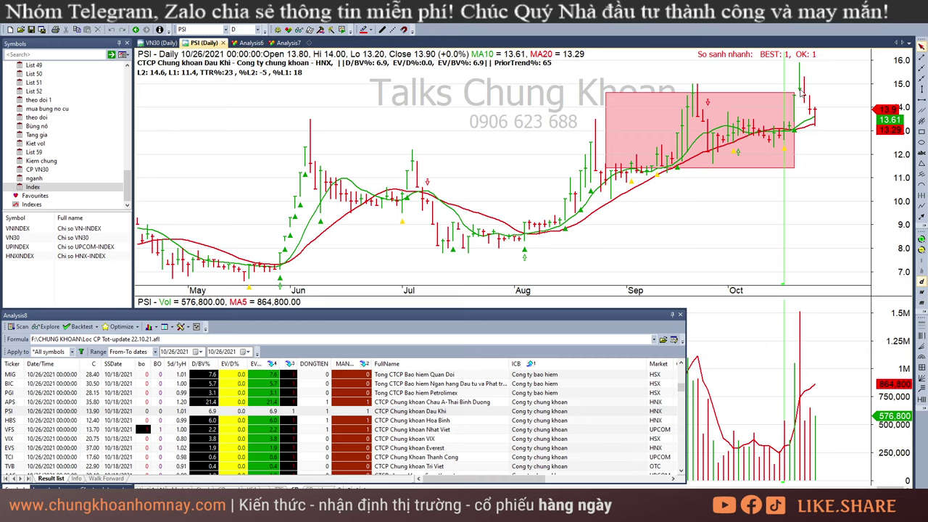
pyautogui.click(803, 95)
pyautogui.click(816, 99)
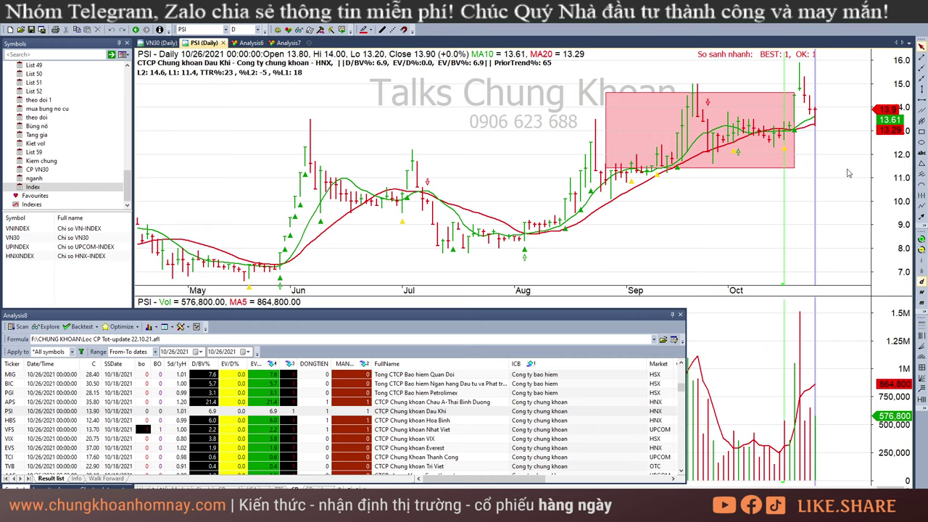
# Step: Open HBS's daily chart and examine its bars and volume from October 20 through October 26
pyautogui.click(537, 423)
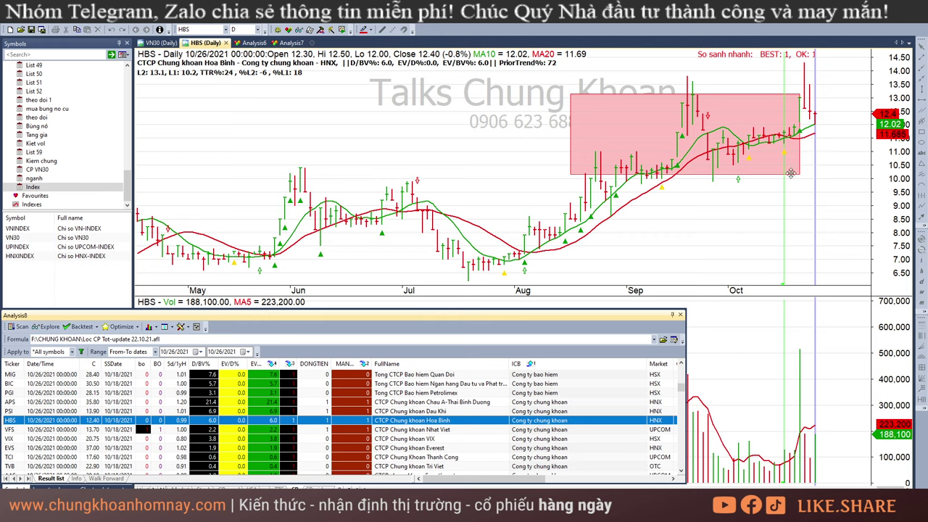
pyautogui.click(834, 141)
pyautogui.click(800, 101)
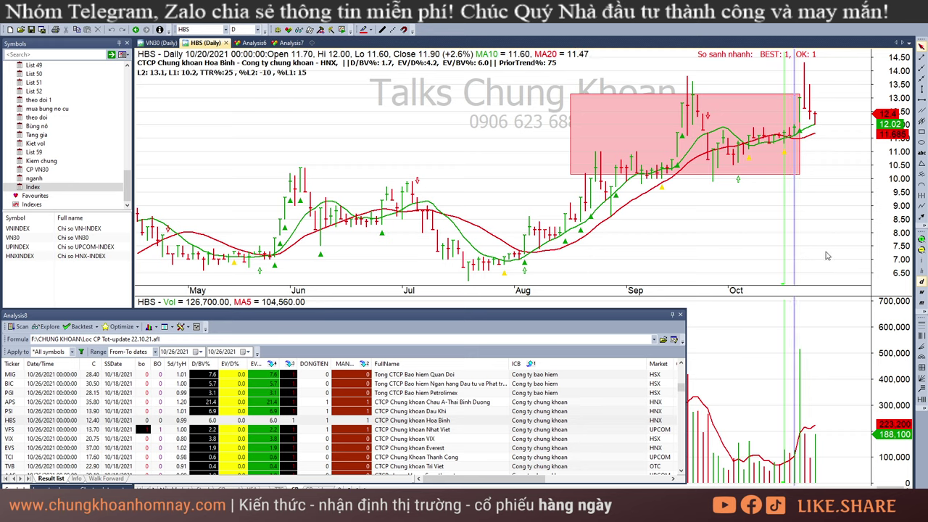
pyautogui.click(804, 97)
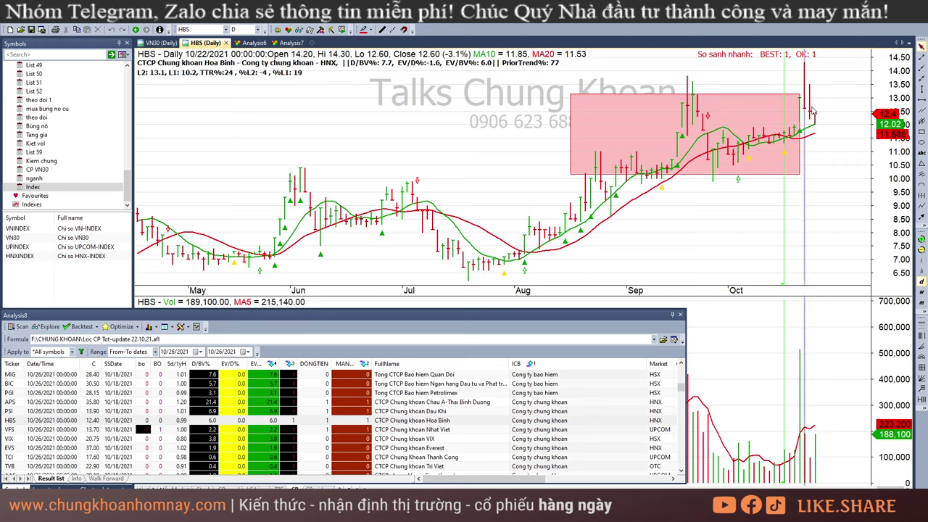
pyautogui.click(810, 95)
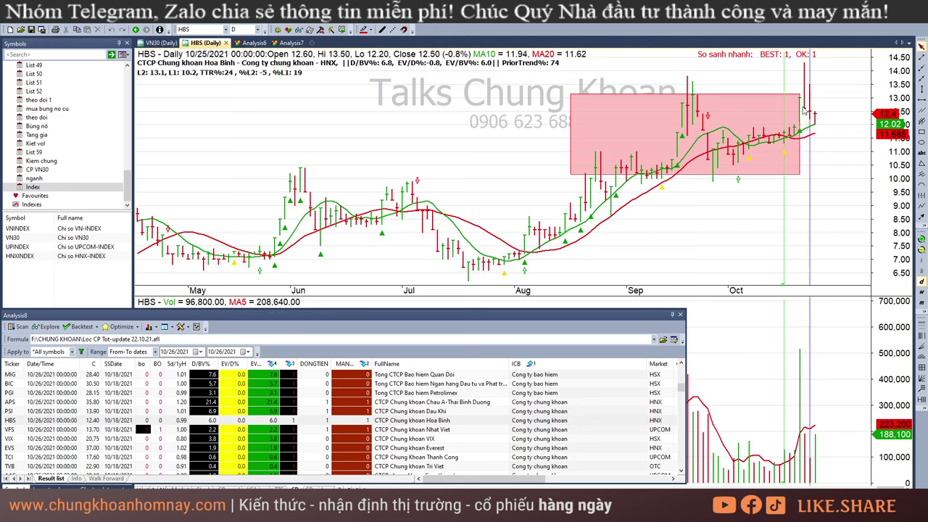
pyautogui.click(805, 84)
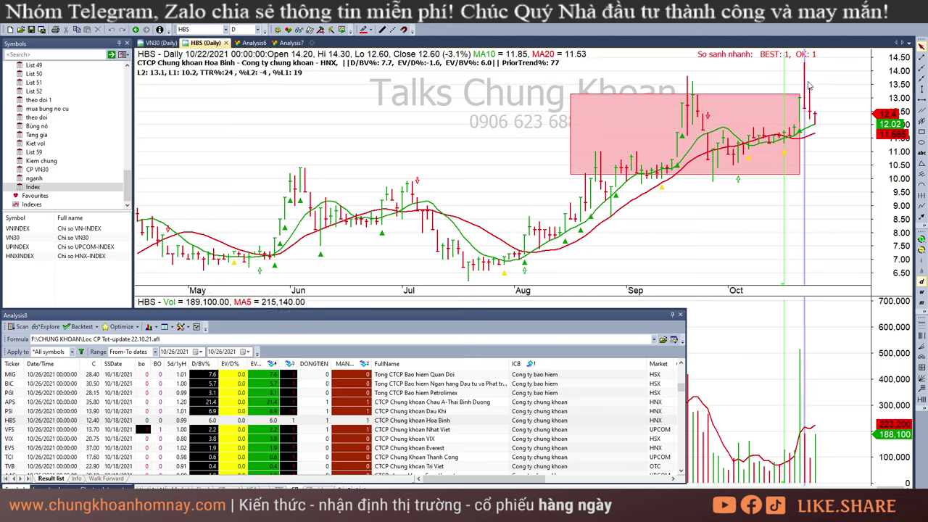
pyautogui.click(810, 109)
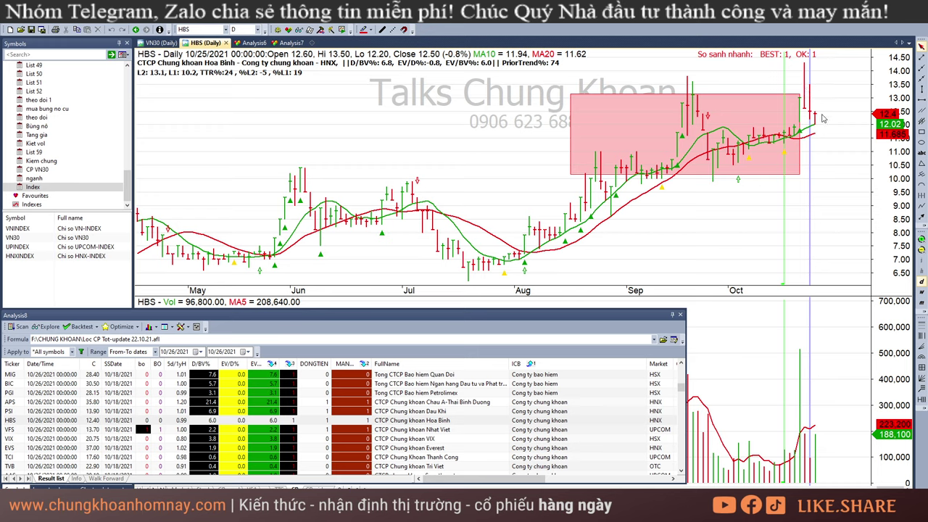
pyautogui.click(816, 128)
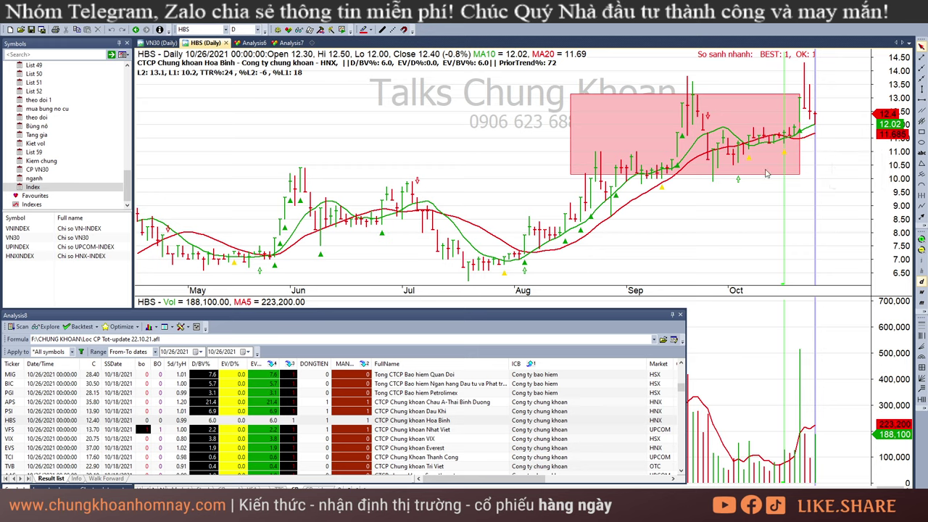
pyautogui.click(851, 148)
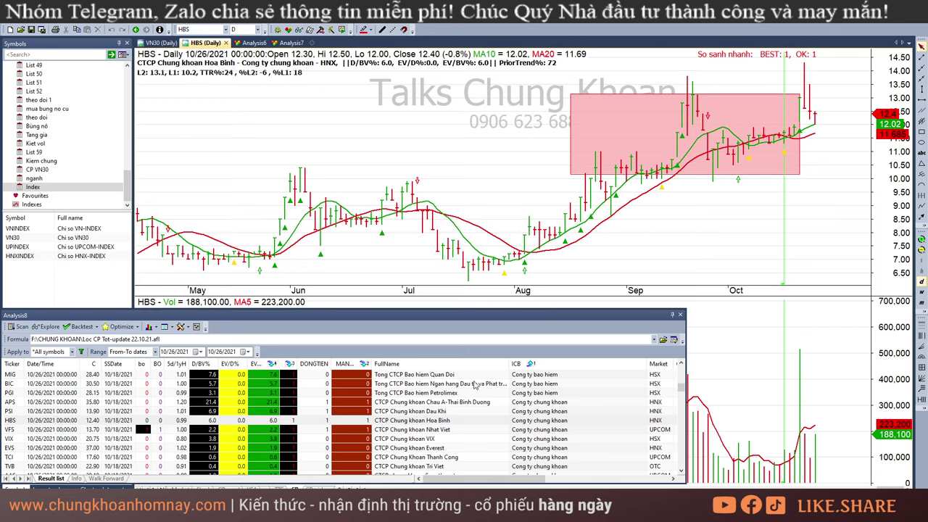
# Step: Browse the daily charts of securities stocks VFS, VIX, EVS and TCI, checking their latest bars
pyautogui.click(457, 430)
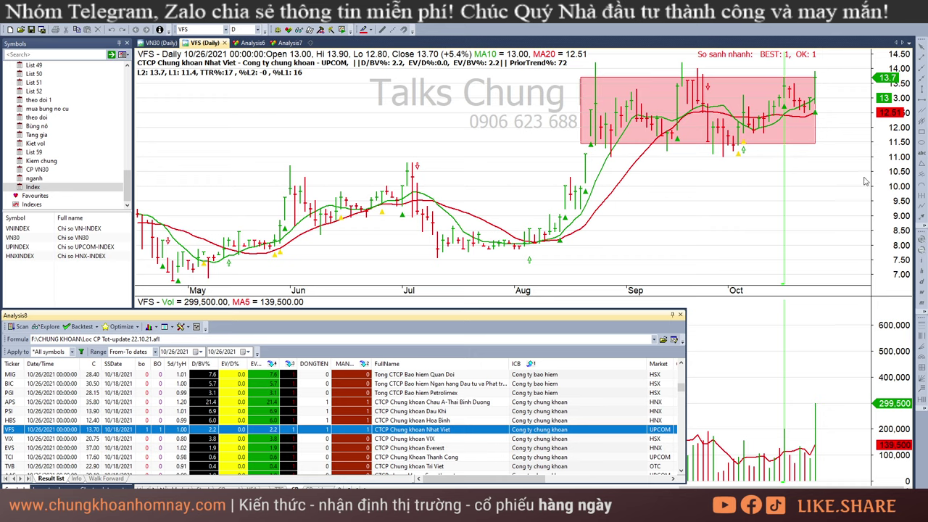
pyautogui.click(817, 162)
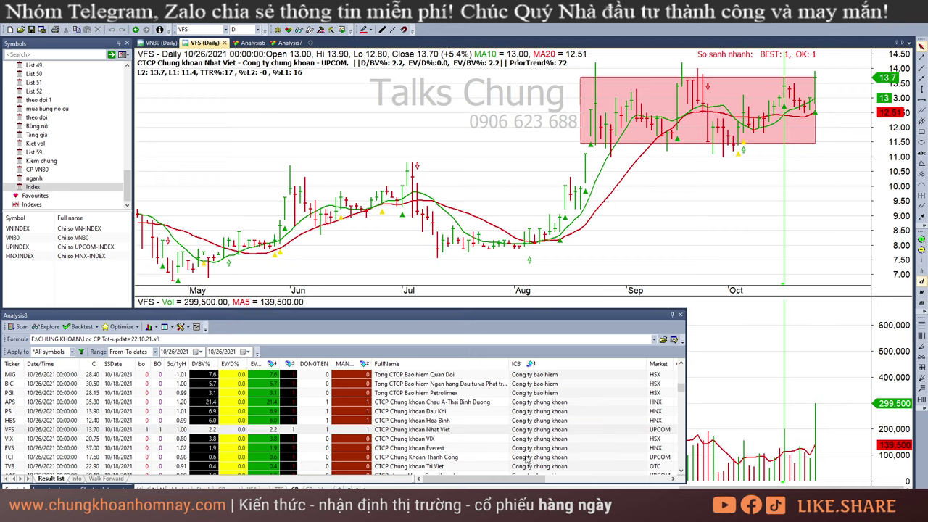
pyautogui.click(522, 441)
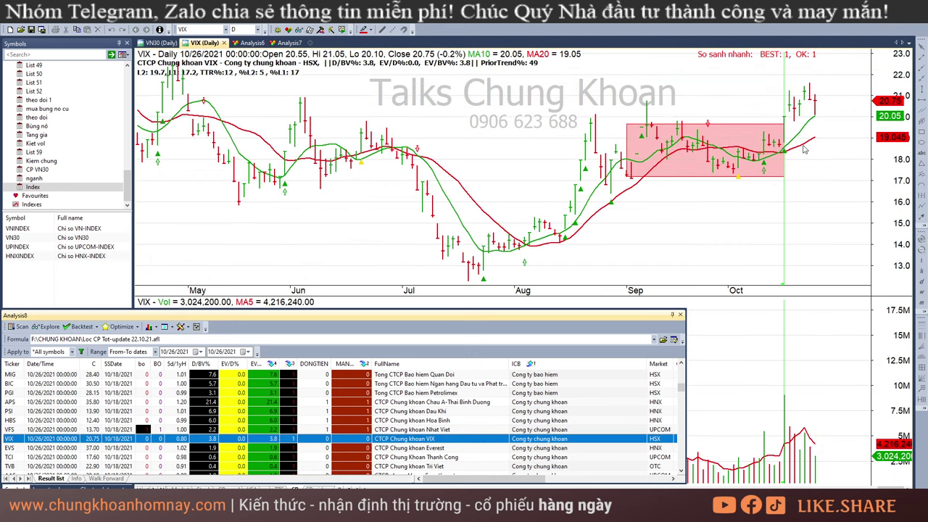
pyautogui.press('Down')
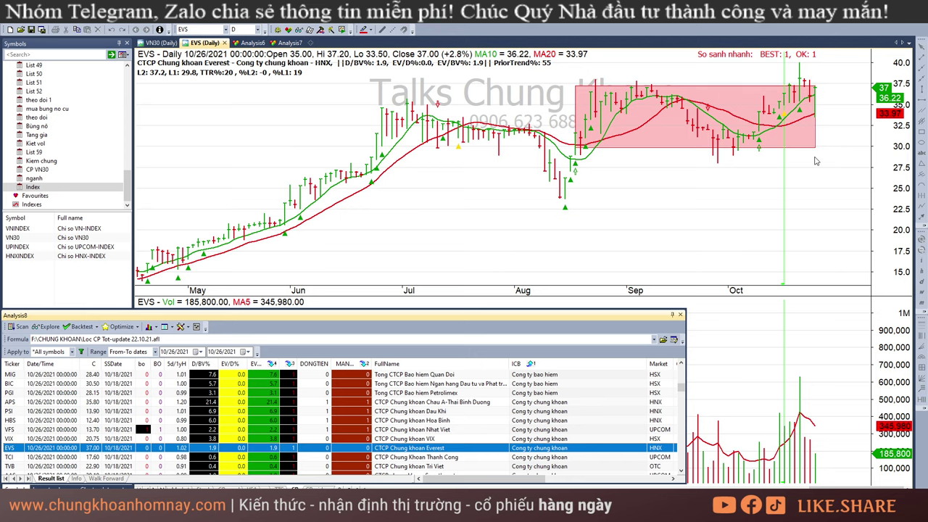
pyautogui.click(542, 457)
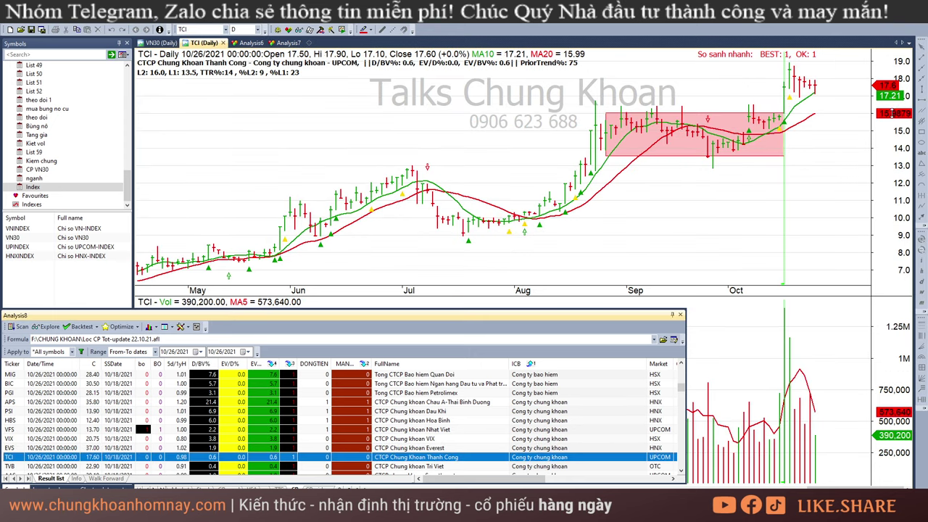
pyautogui.click(808, 117)
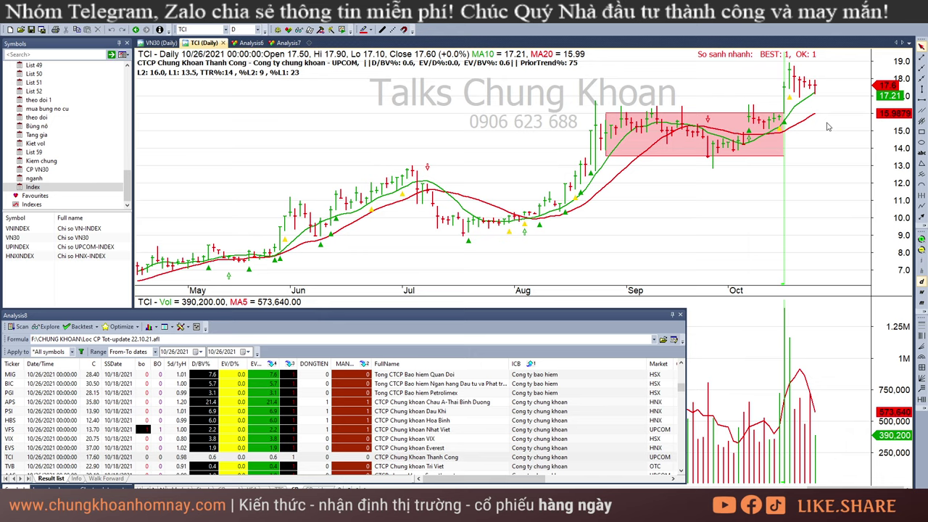
# Step: View securities stocks TVB and AAS, inspecting AAS's October 19 and October 25 bars and volume up to the latest bar
pyautogui.click(553, 465)
pyautogui.press('Down')
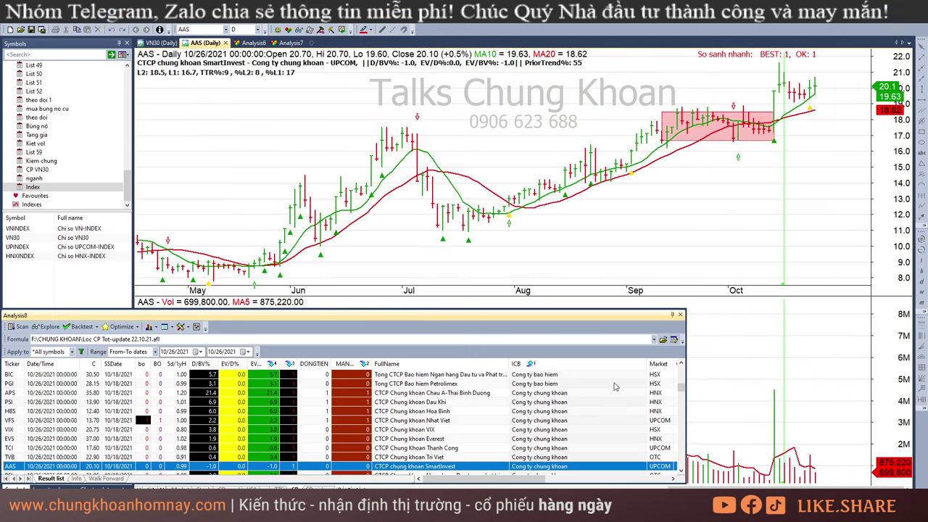
pyautogui.click(796, 107)
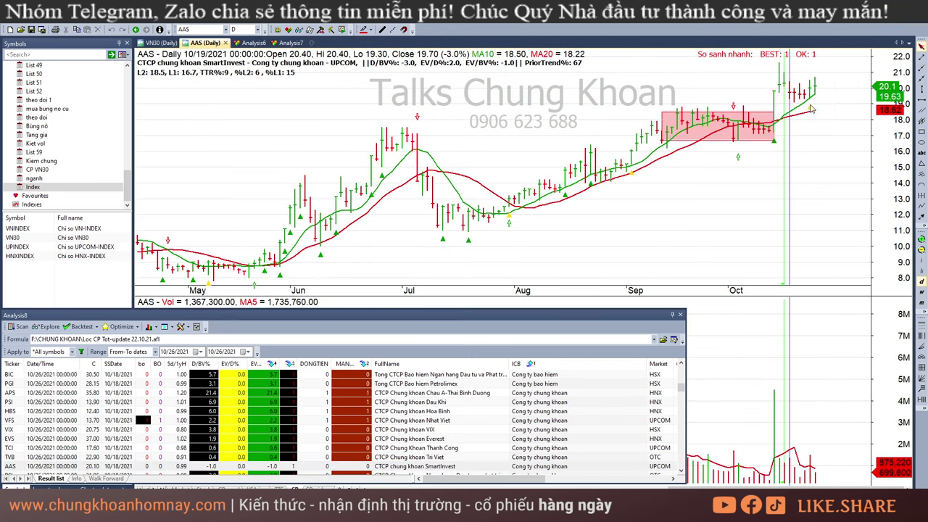
pyautogui.click(811, 451)
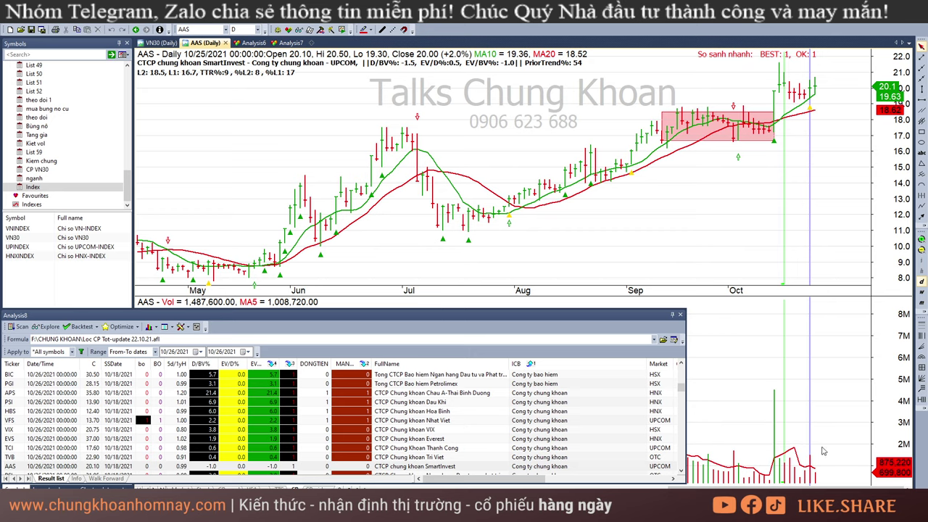
pyautogui.click(848, 188)
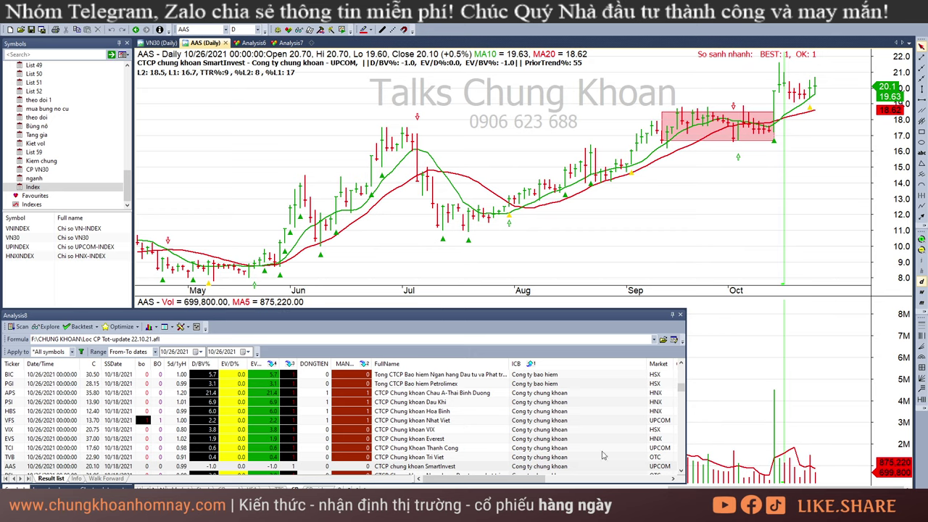
# Step: Browse the daily charts of securities stocks APG, HAC, IVS, ART and ORS, checking their latest bars
pyautogui.scroll(-2, 558, 432)
pyautogui.press('Down')
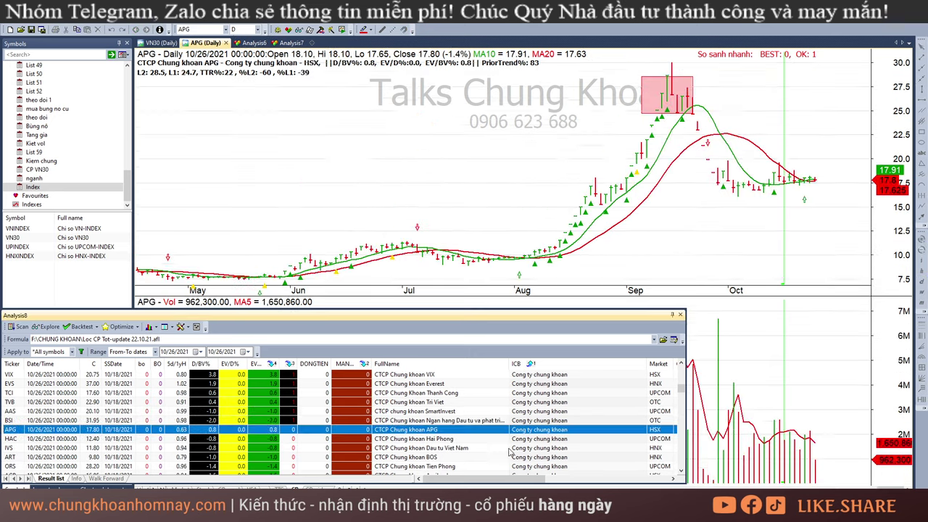
pyautogui.press('Down')
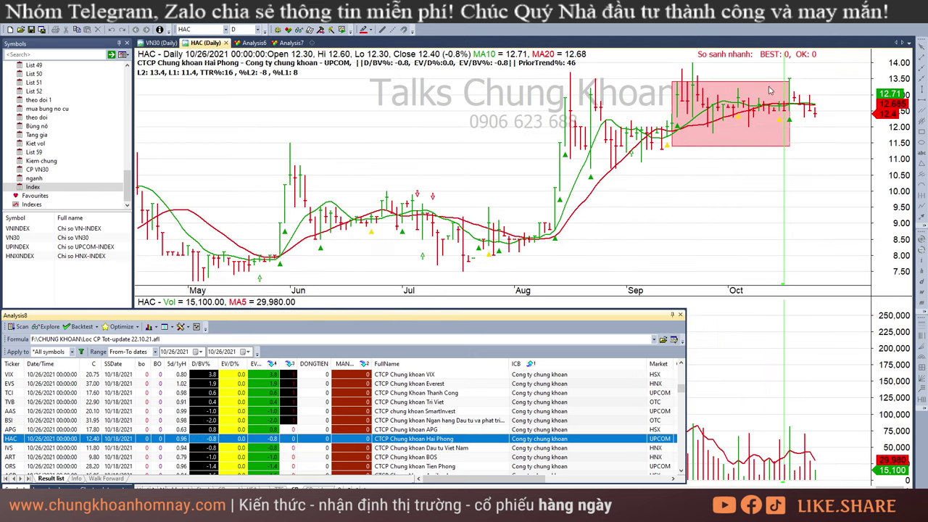
pyautogui.press('Down')
pyautogui.press('Down')
pyautogui.press('Down')
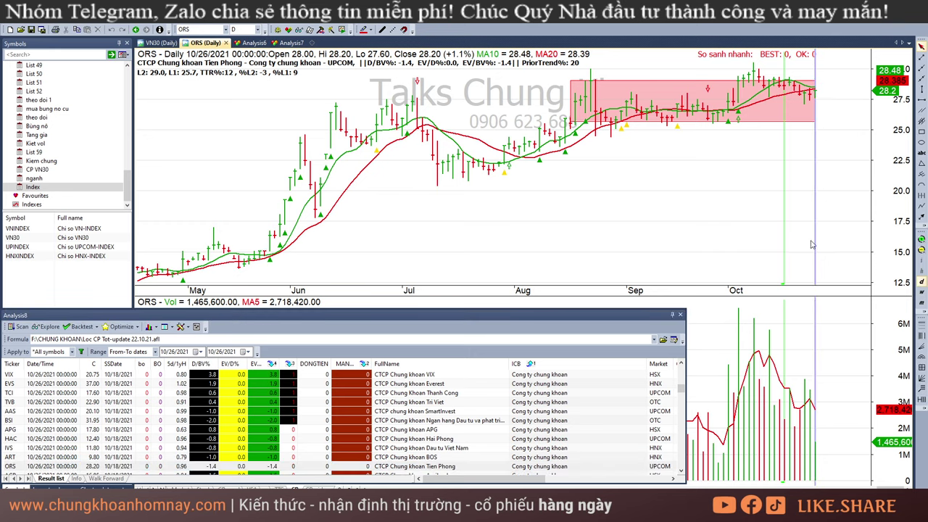
# Step: View securities stocks AGR and FTS, inspecting FTS's October 18 bar
pyautogui.scroll(-3, 406, 428)
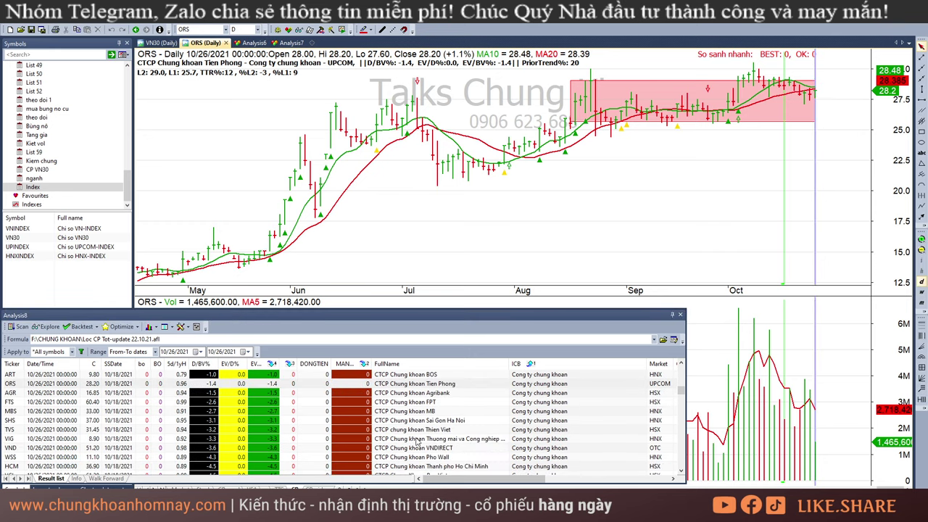
pyautogui.click(380, 394)
pyautogui.press('Down')
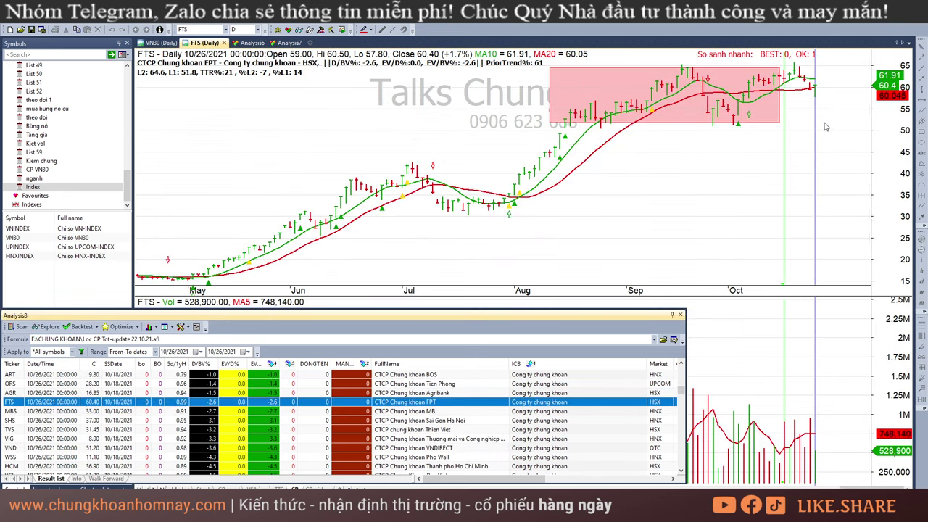
pyautogui.click(827, 129)
pyautogui.click(784, 115)
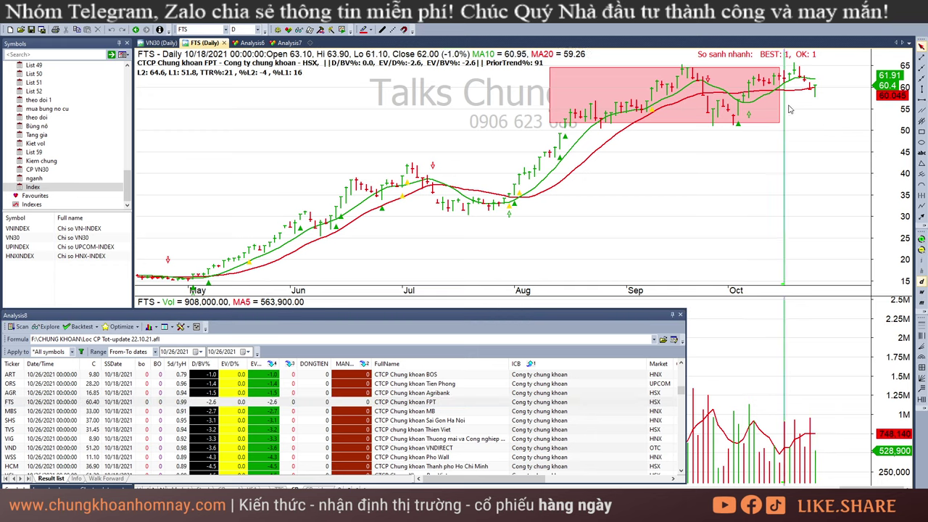
# Step: Examine FTS's daily bars and volume one by one from October 18 through October 26
pyautogui.moveTo(778, 124); pyautogui.dragTo(814, 127)
pyautogui.press('Right')
pyautogui.press('Right')
pyautogui.press('Right')
pyautogui.press('Right')
pyautogui.press('Right')
pyautogui.press('Right')
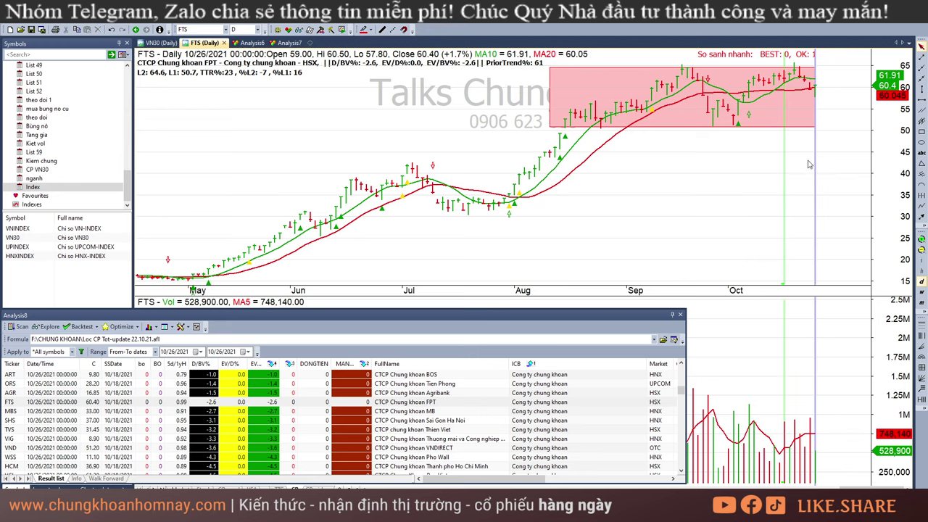
pyautogui.click(808, 163)
pyautogui.click(815, 160)
pyautogui.click(838, 173)
# Step: Open MBS's daily chart and inspect its October 25 and October 26 bars against October 18
pyautogui.click(448, 410)
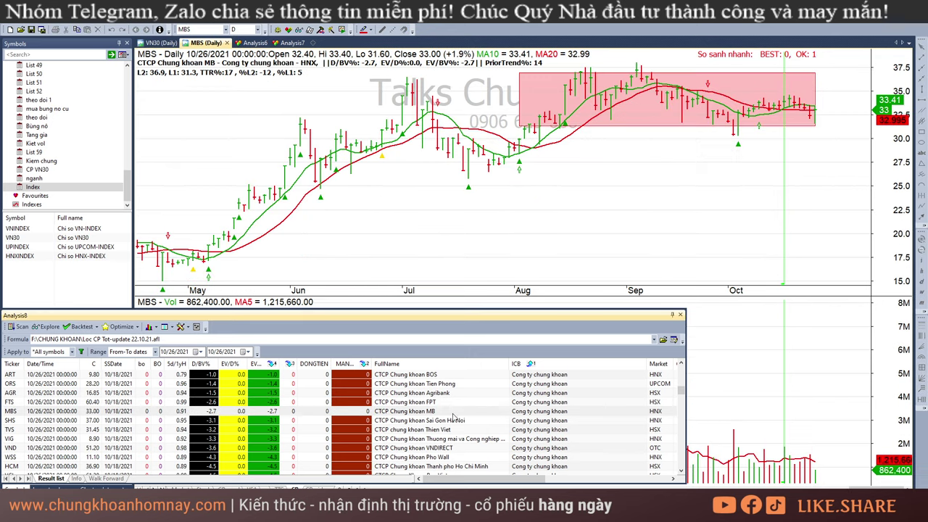
pyautogui.click(815, 143)
pyautogui.click(810, 132)
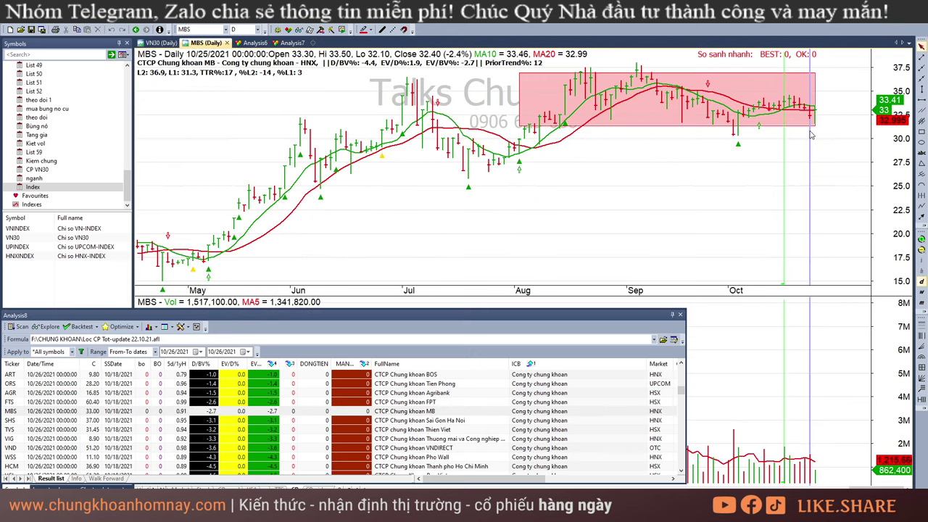
pyautogui.click(804, 132)
pyautogui.click(811, 138)
pyautogui.click(815, 138)
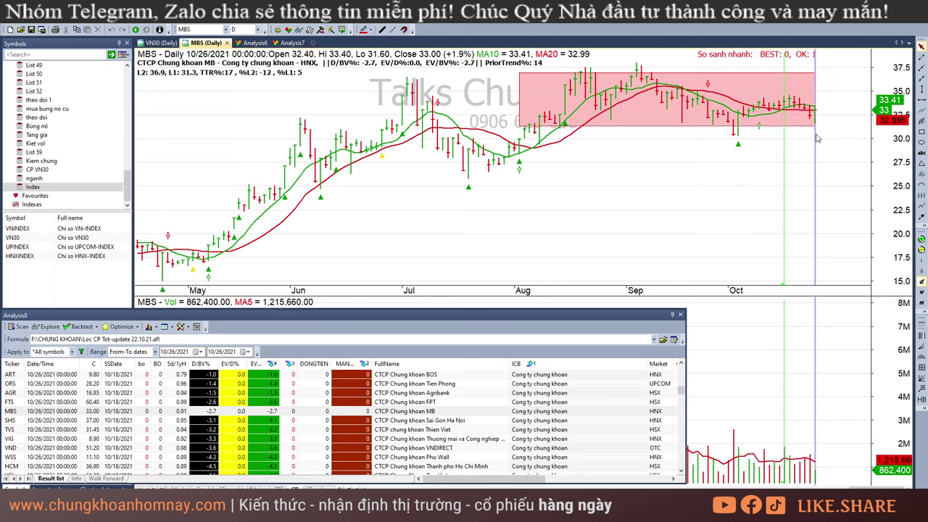
pyautogui.click(784, 149)
pyautogui.click(815, 147)
# Step: Browse the daily charts of securities stocks SHS, TVS, VIG, VND and WSS, returning to VND's latest bar
pyautogui.press('Down')
pyautogui.press('Down')
pyautogui.press('Down')
pyautogui.press('Down')
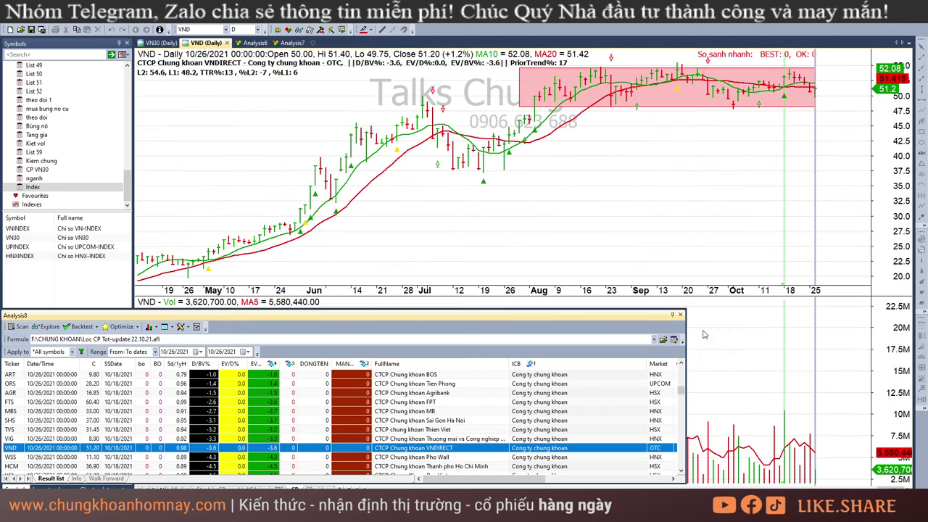
pyautogui.press('Down')
pyautogui.press('Up')
pyautogui.click(748, 169)
pyautogui.click(825, 105)
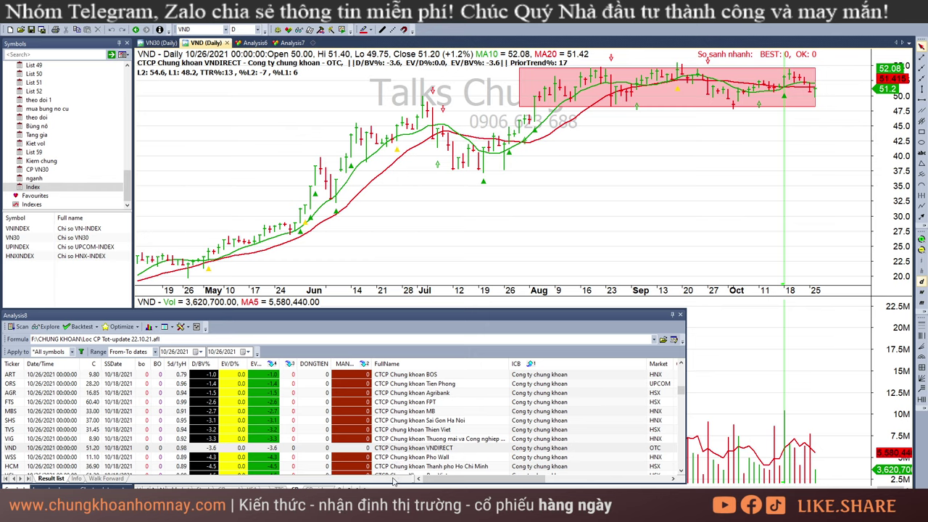
# Step: View securities stocks HCM, VCI and SSI, comparing SSI's October 4 low with its October 25 bar
pyautogui.click(415, 467)
pyautogui.press('Down')
pyautogui.press('Down')
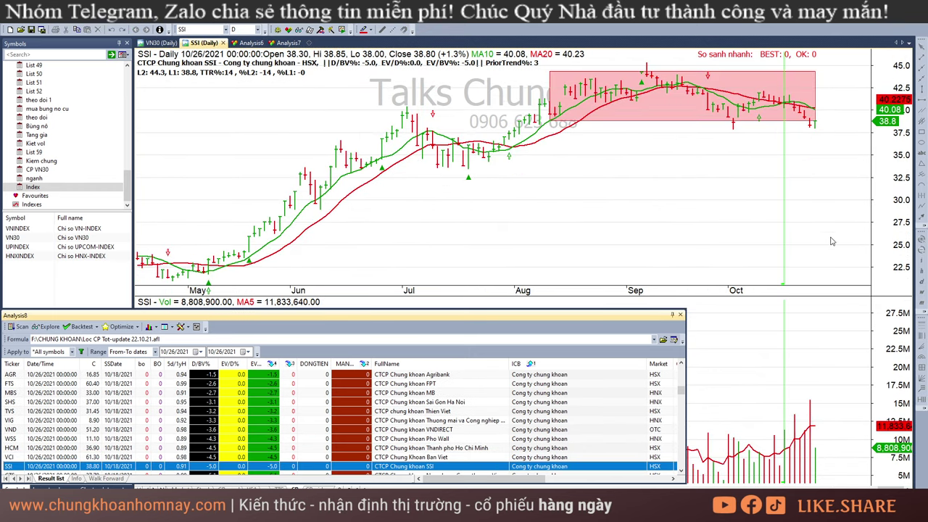
pyautogui.click(809, 144)
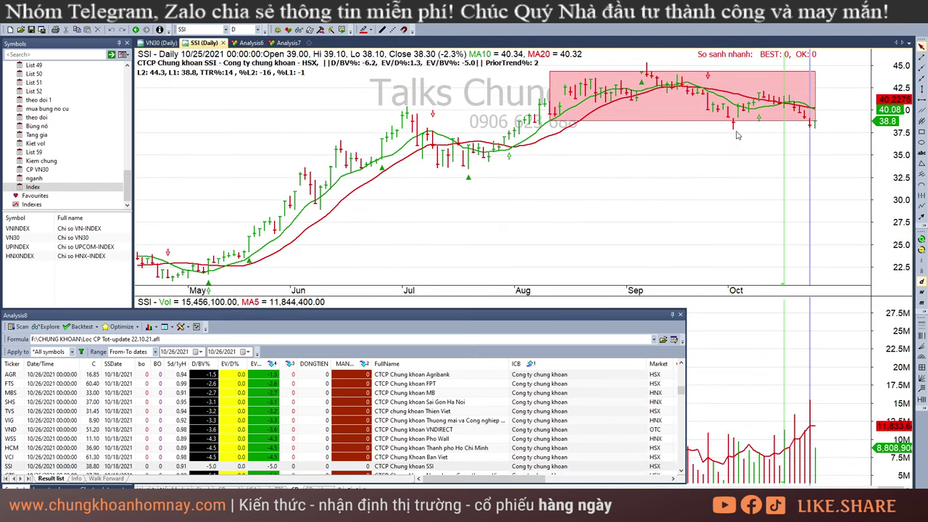
pyautogui.click(734, 133)
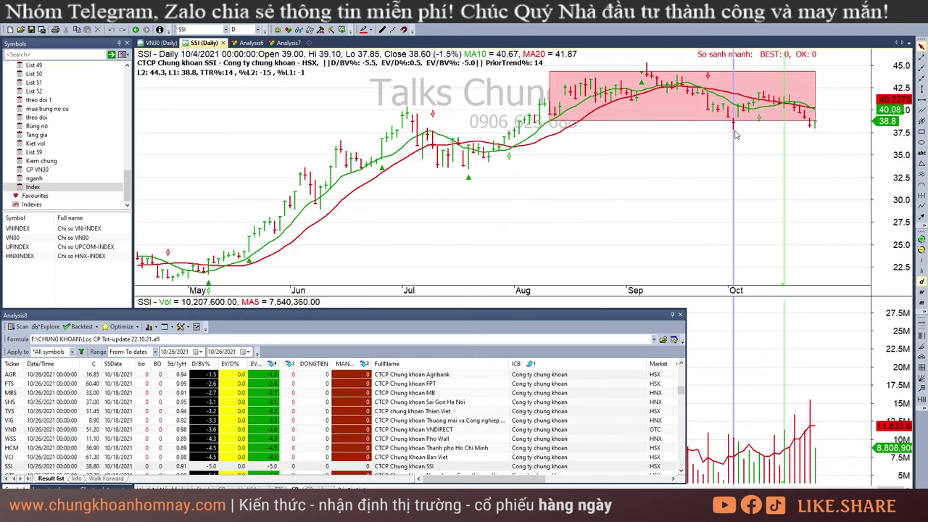
pyautogui.click(810, 133)
pyautogui.click(828, 138)
pyautogui.click(809, 132)
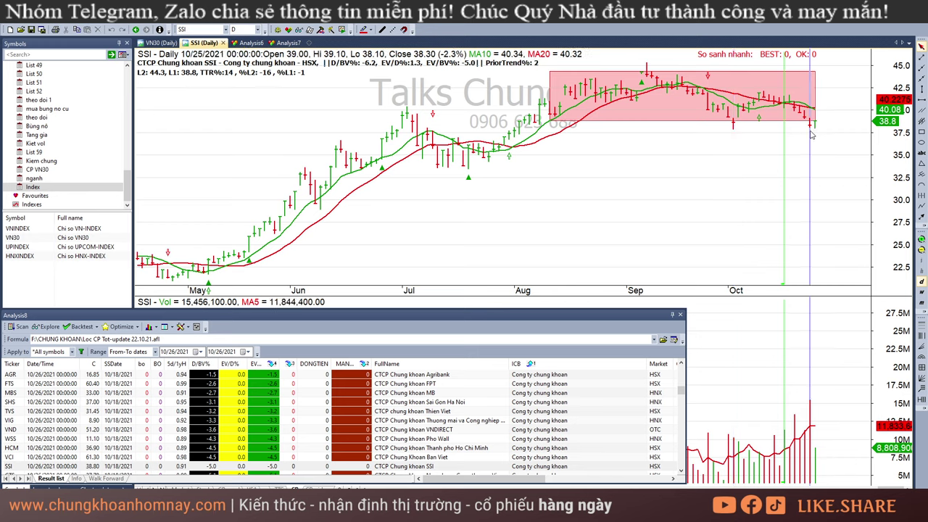
# Step: Inspect SSI's rising volume bars up to October 25 and its latest bar on October 26
pyautogui.click(791, 428)
pyautogui.click(803, 431)
pyautogui.click(809, 424)
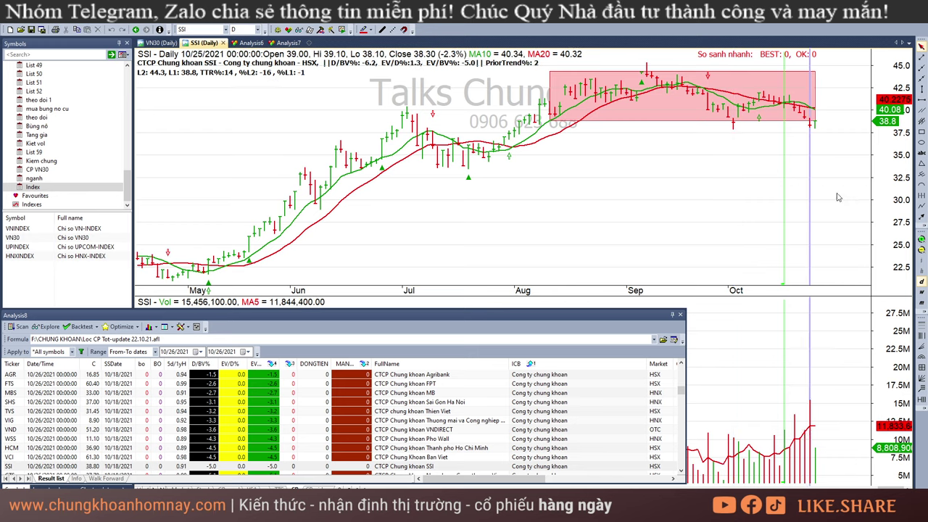
pyautogui.click(816, 129)
pyautogui.click(837, 140)
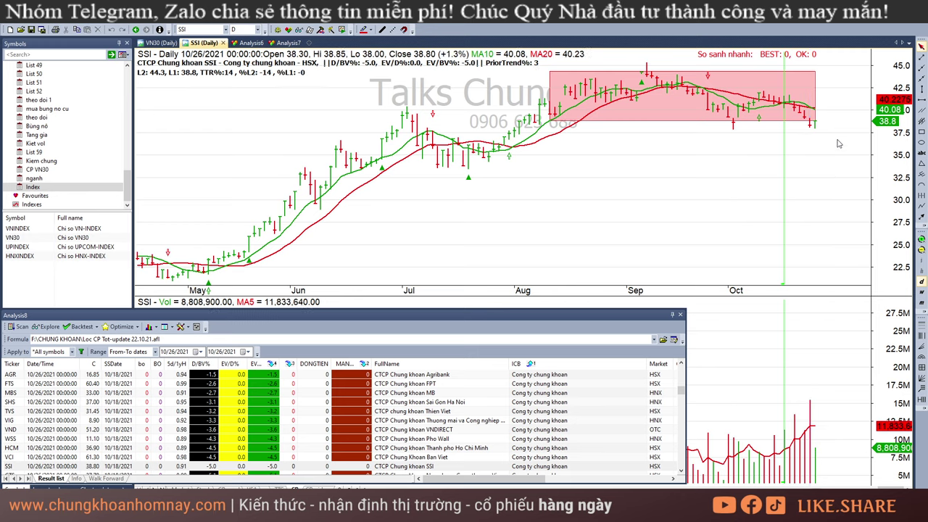
# Step: Draw a small triangle marker just below SSI's October 26 bar and reselect the October 25 bar
pyautogui.click(920, 163)
pyautogui.moveTo(812, 133); pyautogui.dragTo(809, 143)
pyautogui.click(816, 143)
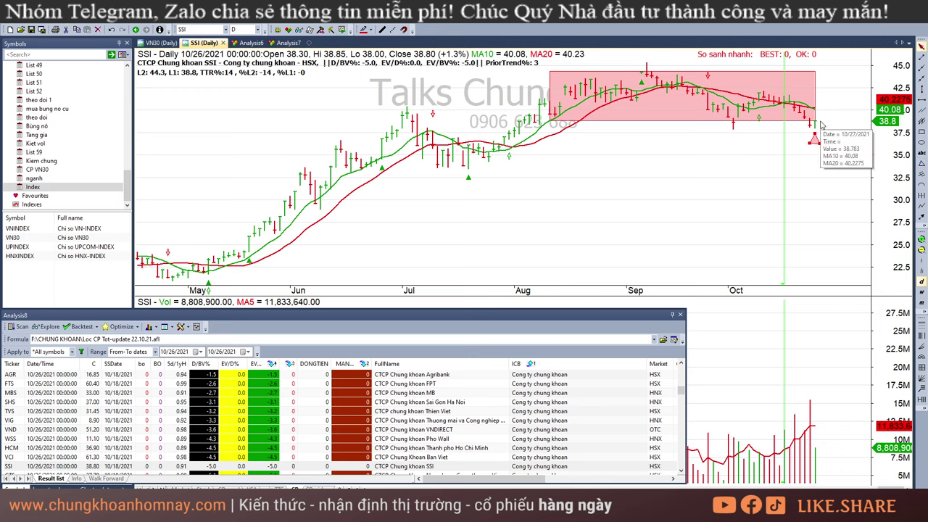
pyautogui.press('Left')
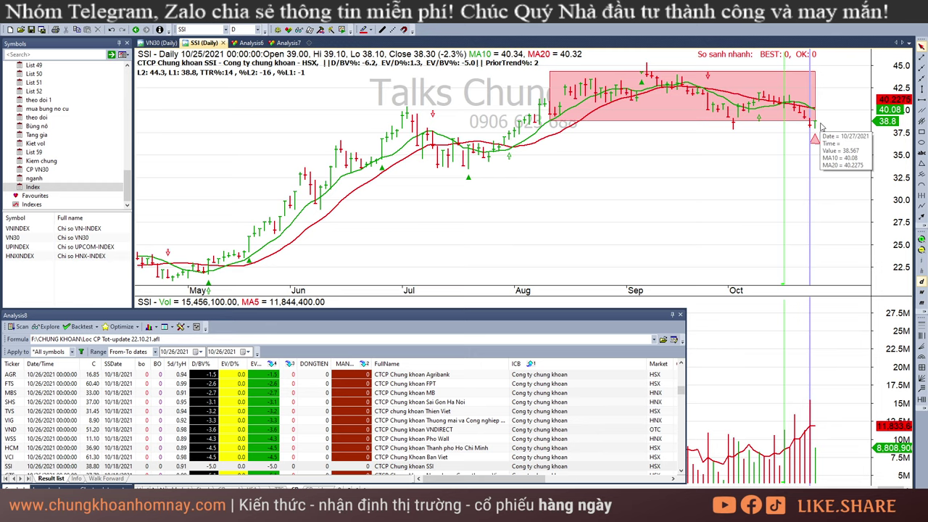
# Step: View securities stock CTS, move on to the banking group in the results and open EVF's chart
pyautogui.scroll(-3, 403, 451)
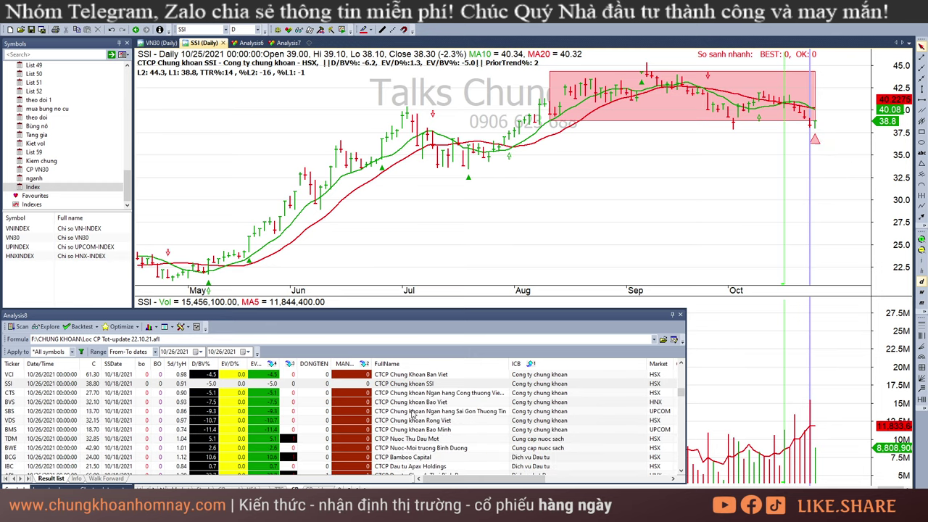
pyautogui.click(415, 396)
pyautogui.scroll(-4, 491, 408)
pyautogui.scroll(-8, 491, 411)
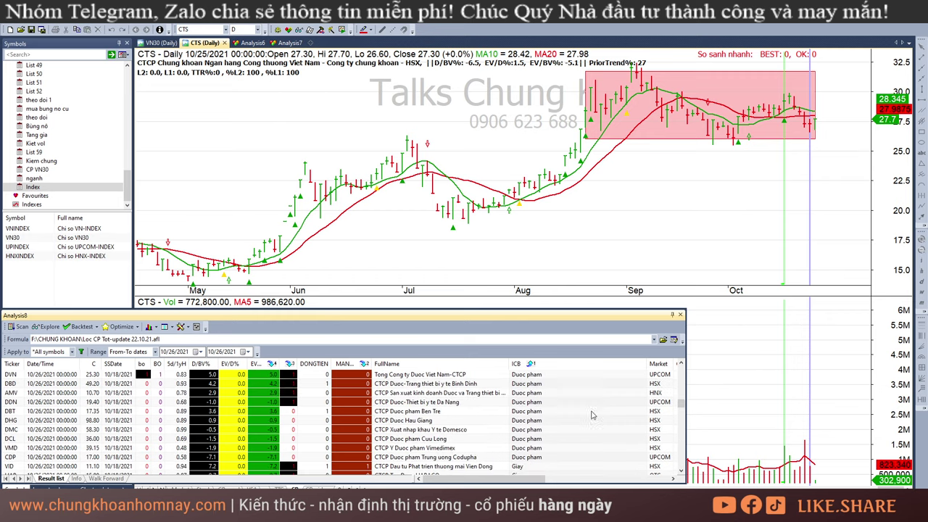
pyautogui.scroll(-8, 591, 417)
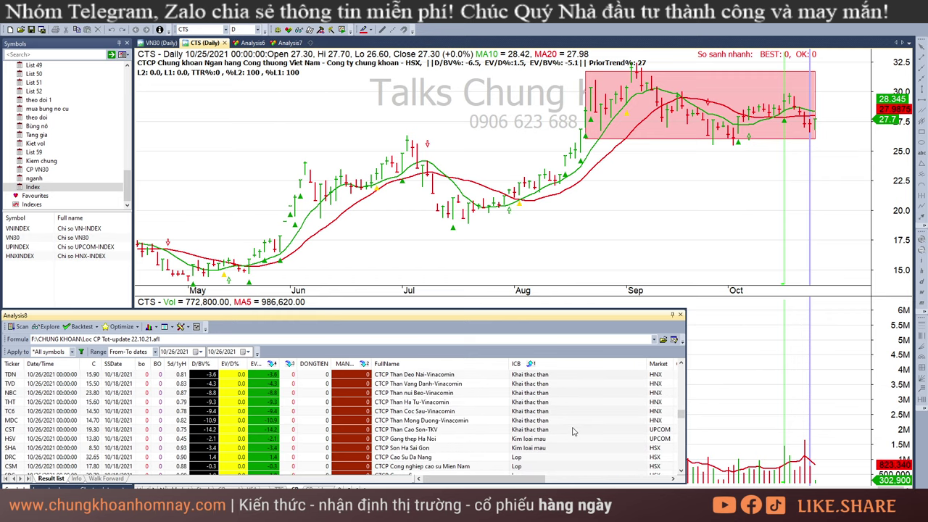
pyautogui.scroll(-3, 572, 432)
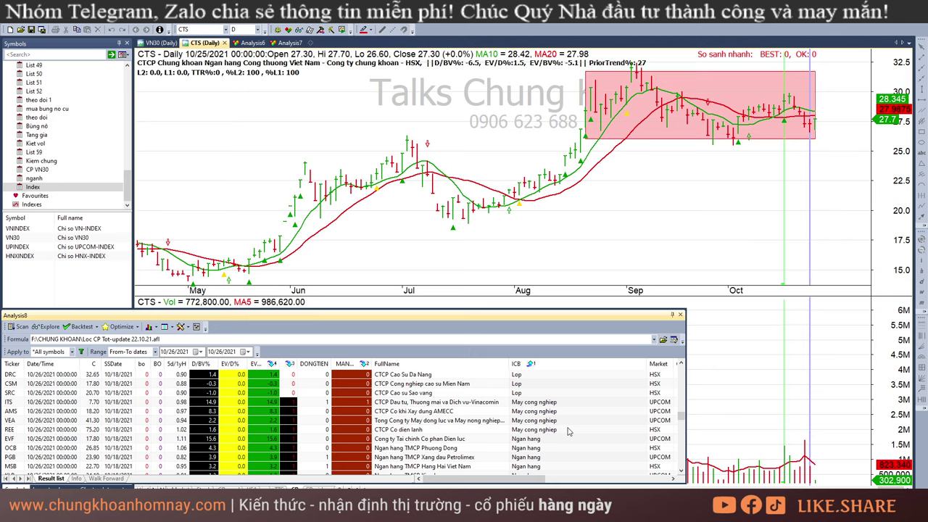
pyautogui.scroll(-1, 568, 432)
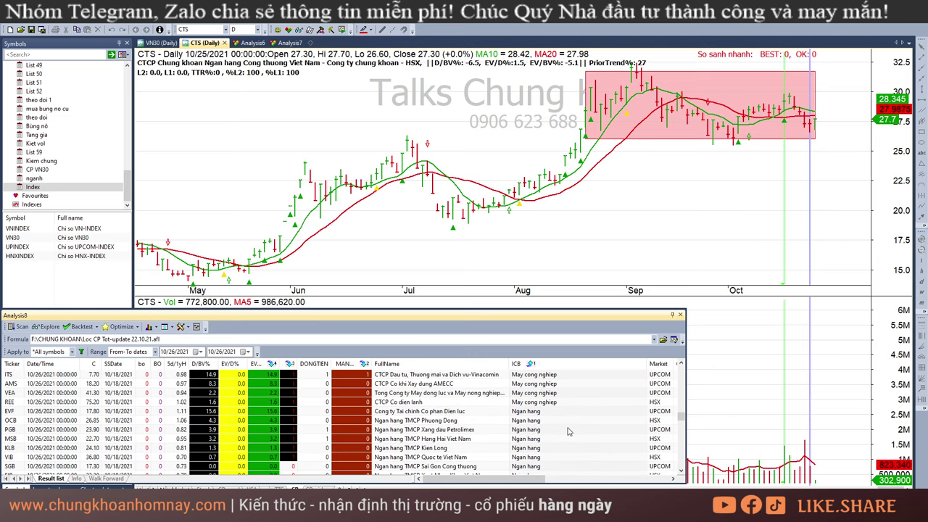
pyautogui.click(529, 411)
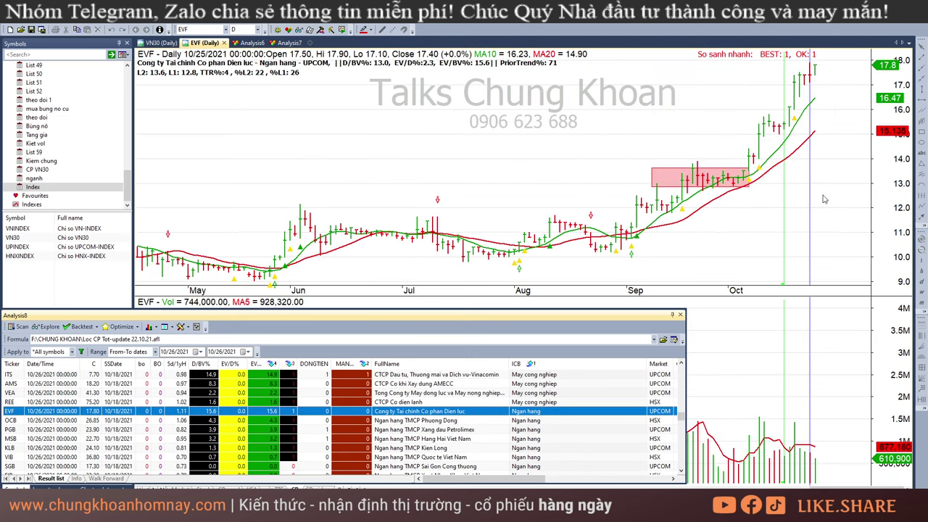
# Step: View the charts of banking stocks OCB, PGB and MSB, inspecting PGB's October 21 bar and the latest OCB and MSB bars
pyautogui.click(551, 422)
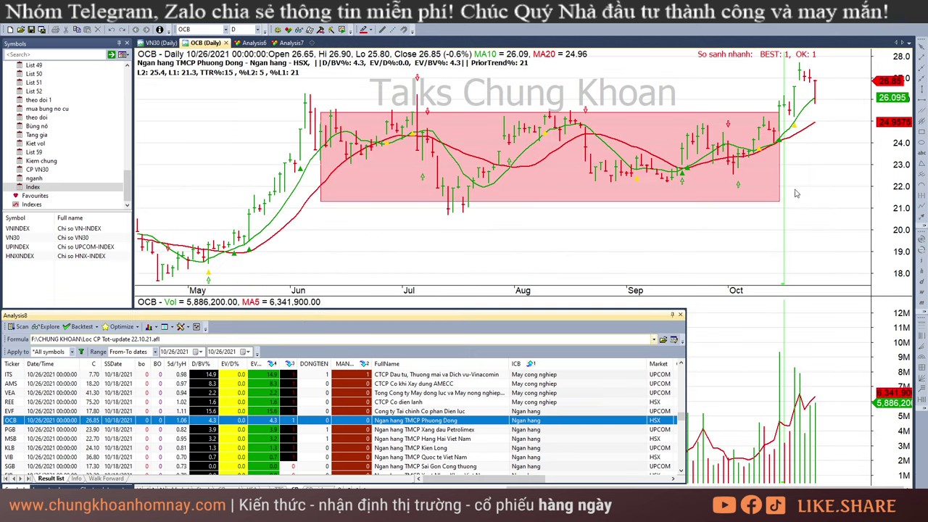
pyautogui.click(811, 107)
pyautogui.click(818, 92)
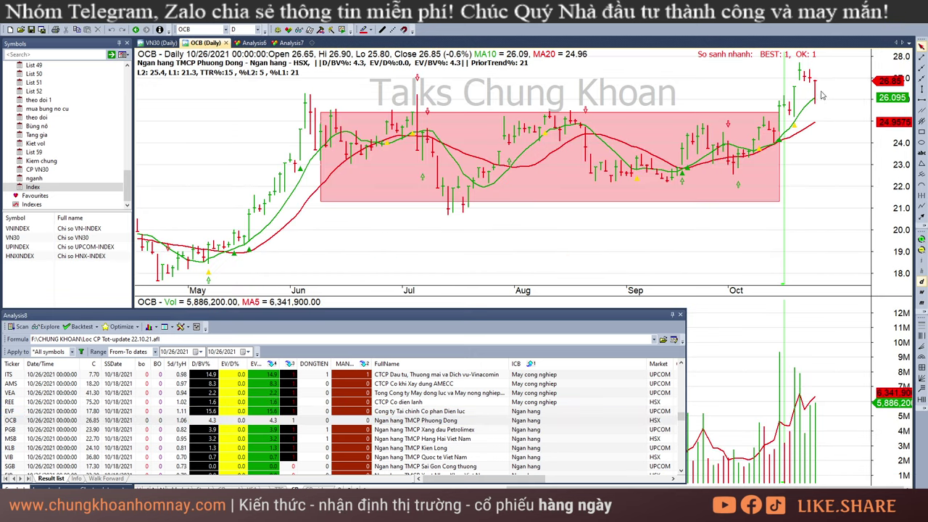
pyautogui.click(551, 428)
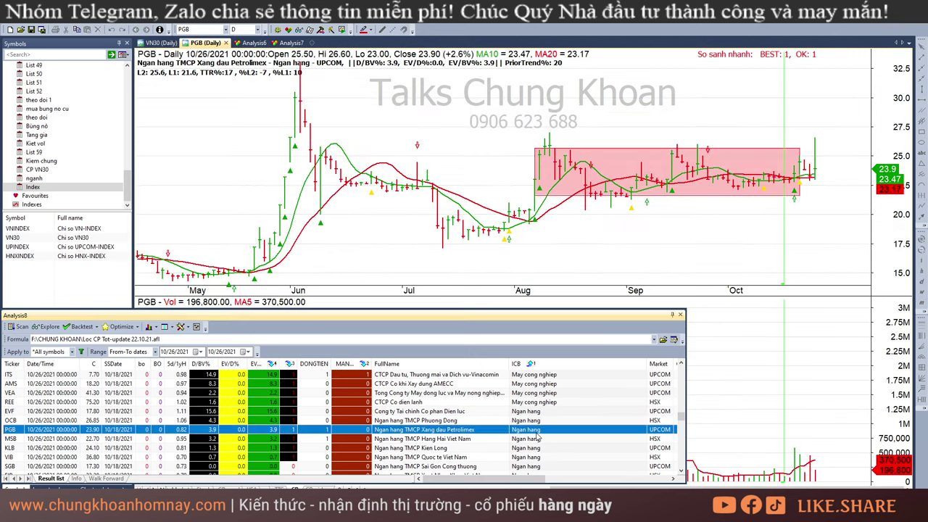
pyautogui.click(801, 203)
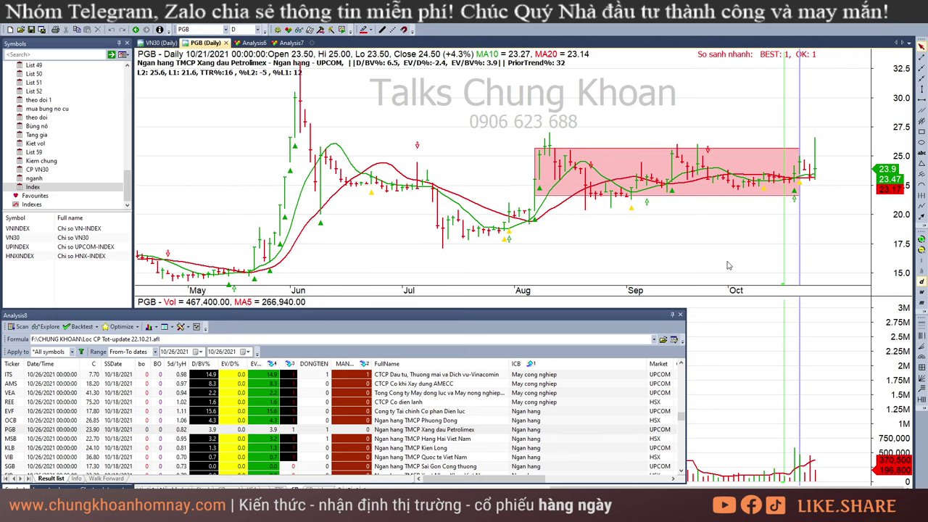
pyautogui.click(517, 439)
pyautogui.click(822, 181)
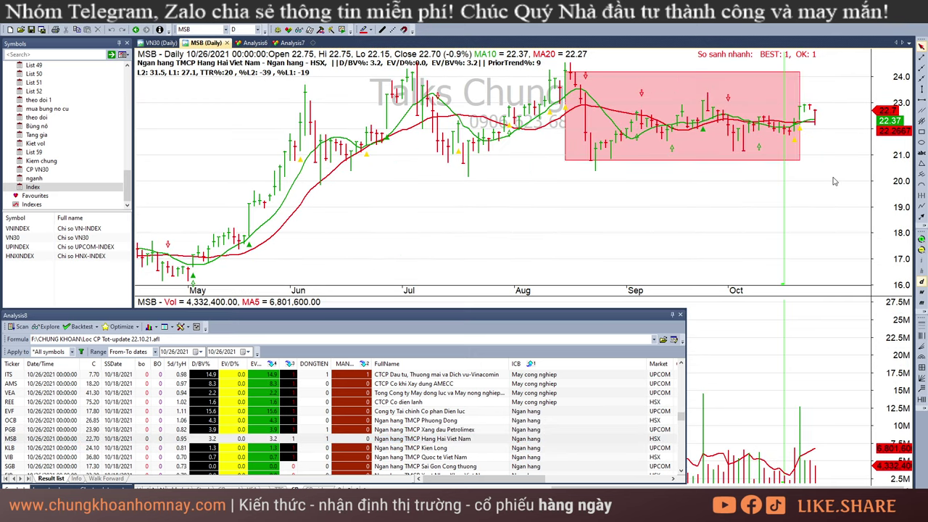
# Step: Browse the daily charts of banking stocks from VIB through VAB and BAB to MBB
pyautogui.click(541, 455)
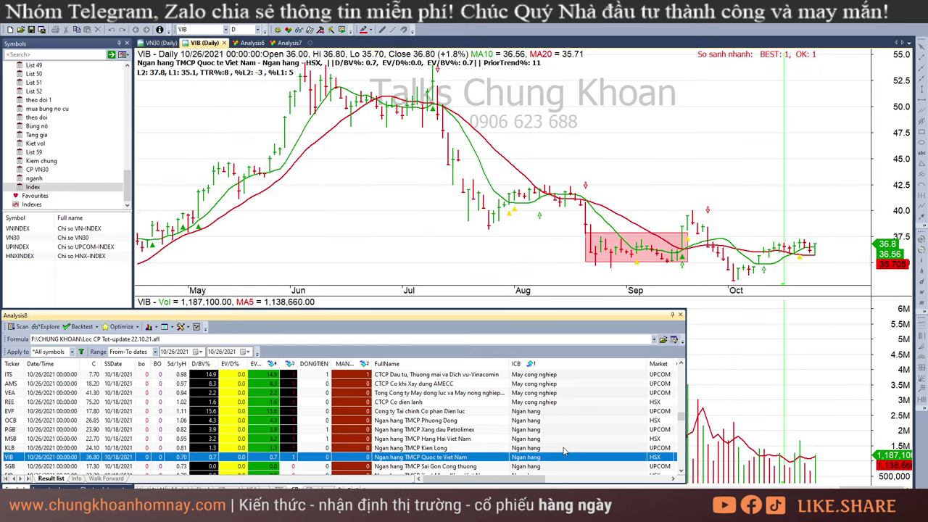
pyautogui.press('Down')
pyautogui.press('Down')
pyautogui.press('Down')
pyautogui.press('Down')
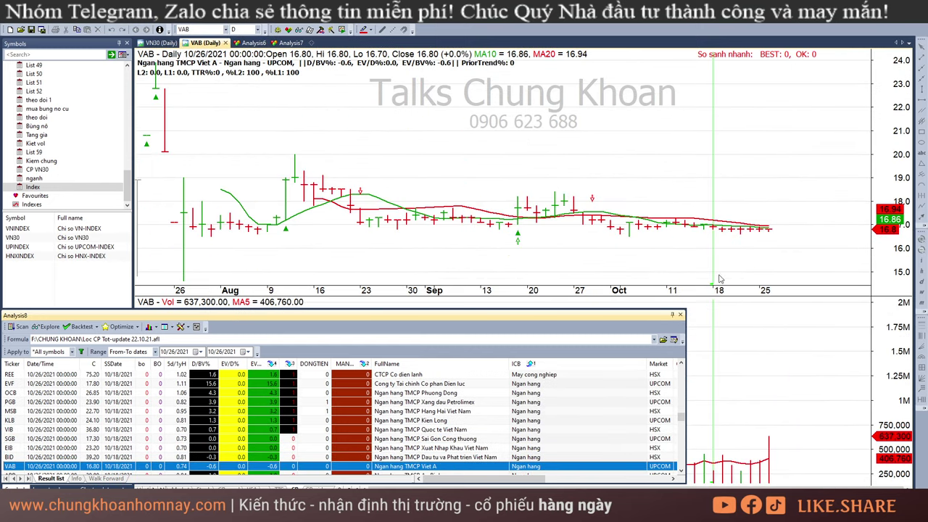
pyautogui.press('Down')
pyautogui.press('Down')
pyautogui.press('Down')
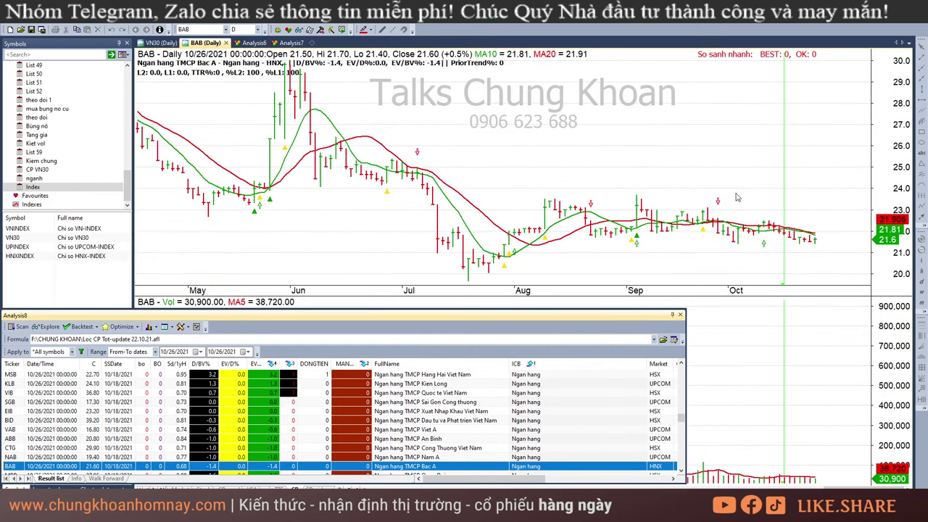
pyautogui.press('Down')
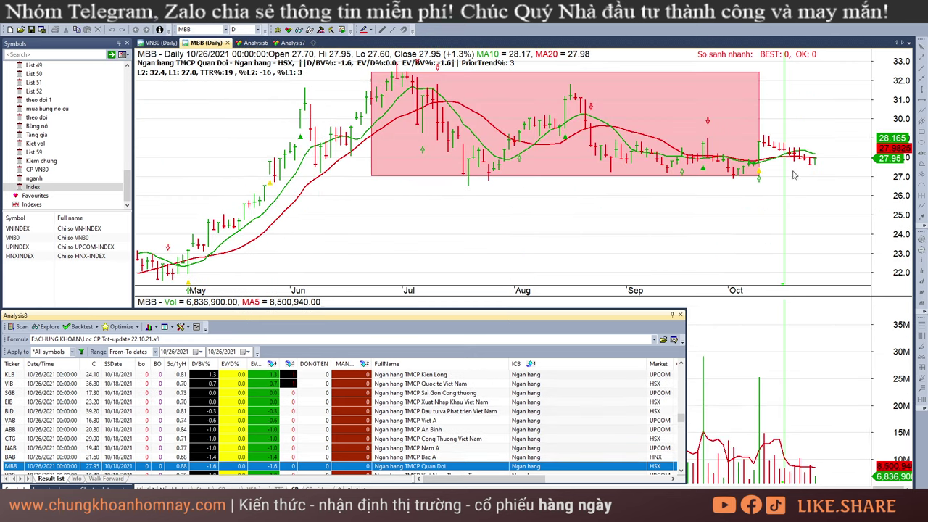
# Step: Inspect MBB's October 15 and October 21 bars on the daily chart
pyautogui.click(766, 194)
pyautogui.click(816, 204)
pyautogui.click(781, 439)
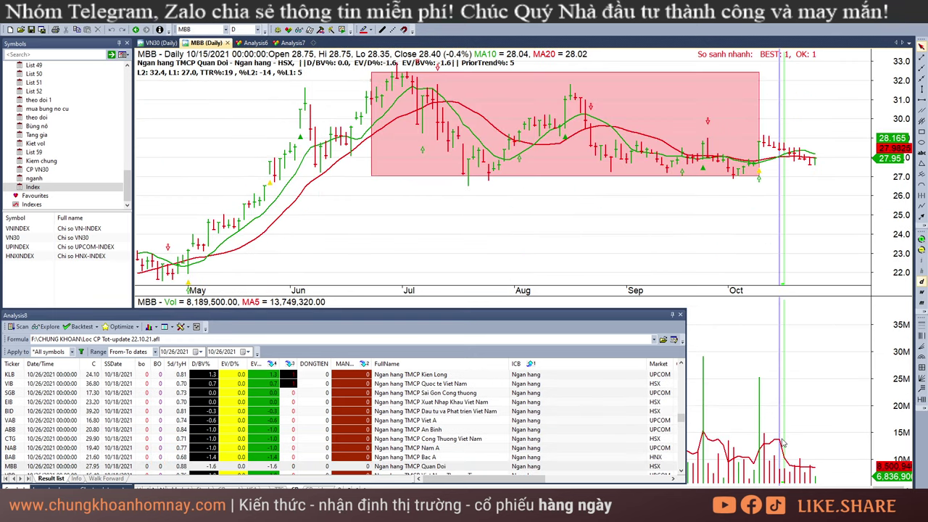
pyautogui.click(798, 172)
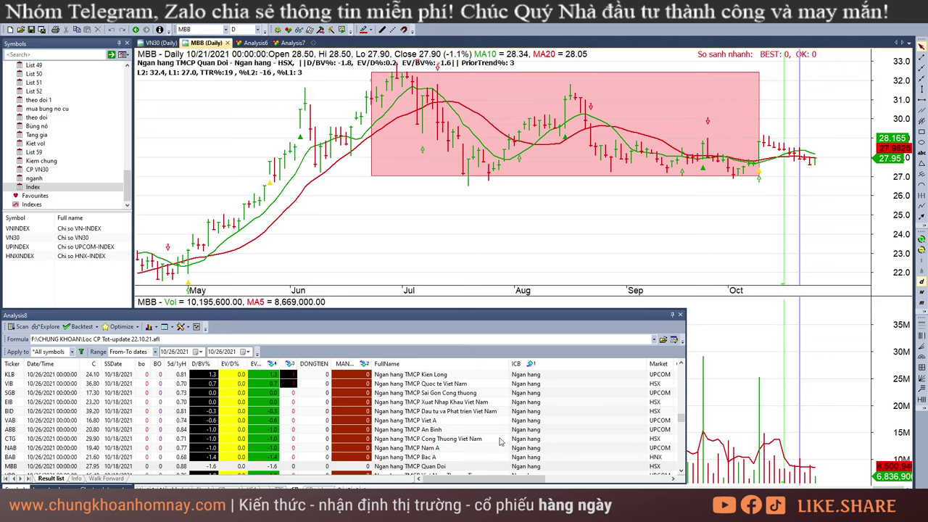
# Step: Browse the daily charts of the banking stocks from SHB through to ACB
pyautogui.scroll(-2, 519, 449)
pyautogui.click(402, 430)
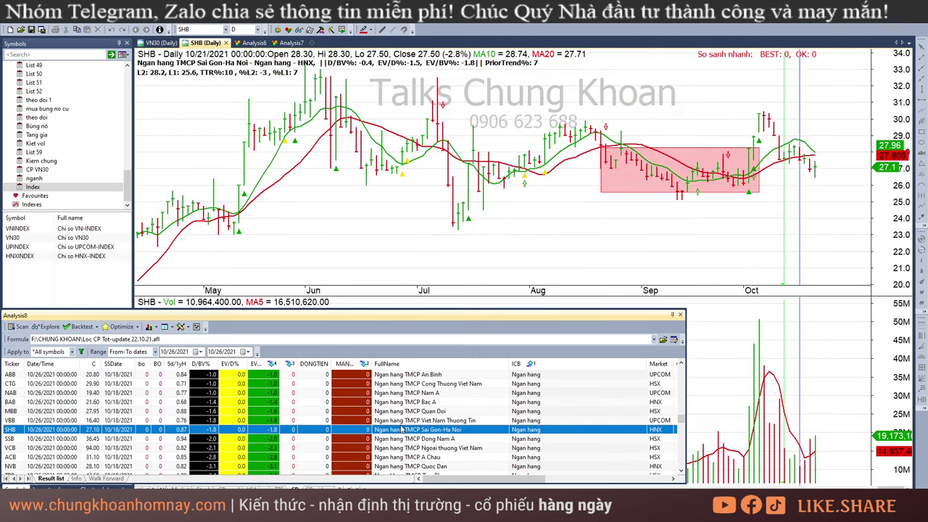
pyautogui.press('Down')
pyautogui.press('Down')
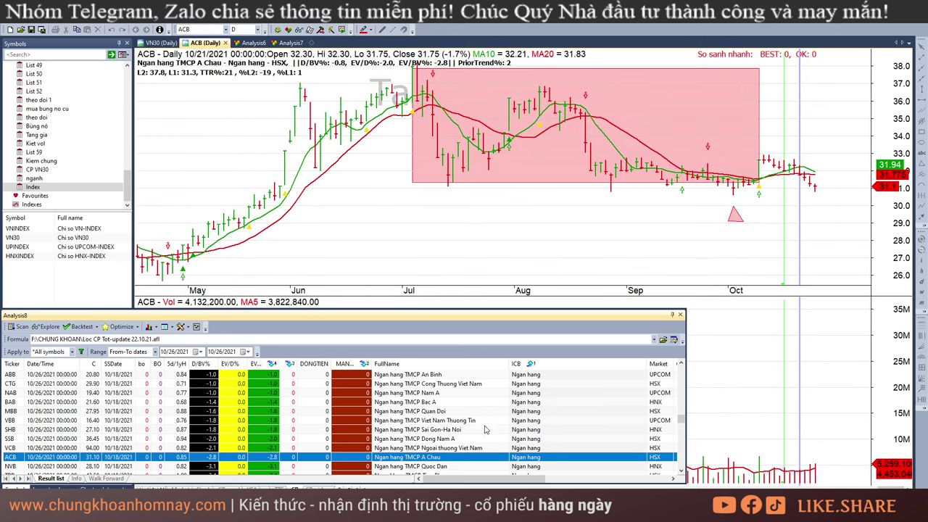
# Step: Move past the banking group in the results and open the chart of oil and gas pipe stock PVB
pyautogui.scroll(-5, 517, 417)
pyautogui.scroll(-1, 517, 418)
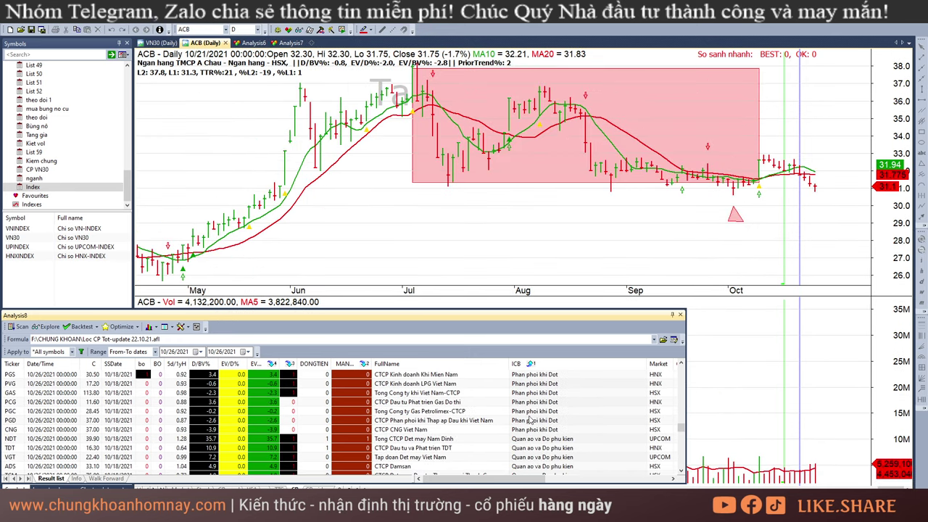
pyautogui.scroll(-4, 614, 424)
pyautogui.scroll(6, 615, 426)
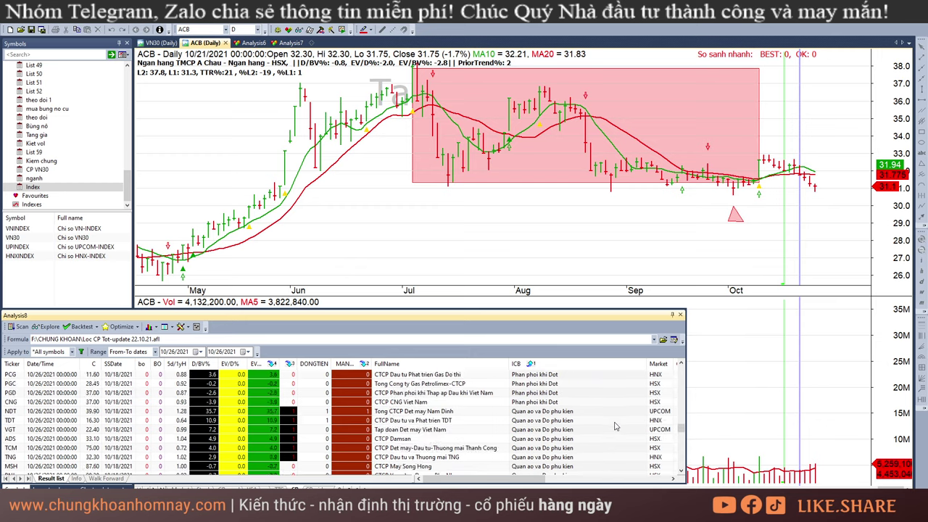
pyautogui.click(570, 411)
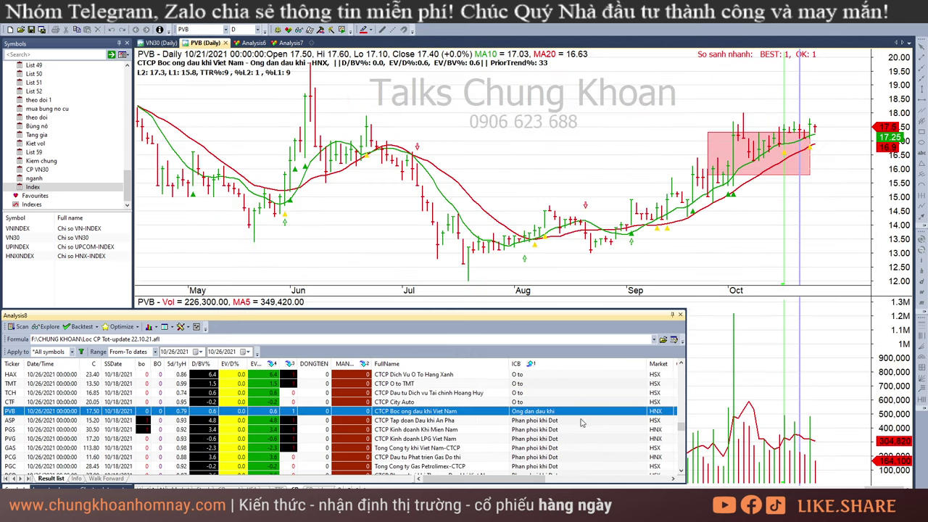
# Step: Open gas distribution stock ASP's chart and inspect its October 13, 22, 25 and 26 bars
pyautogui.click(581, 421)
pyautogui.click(768, 184)
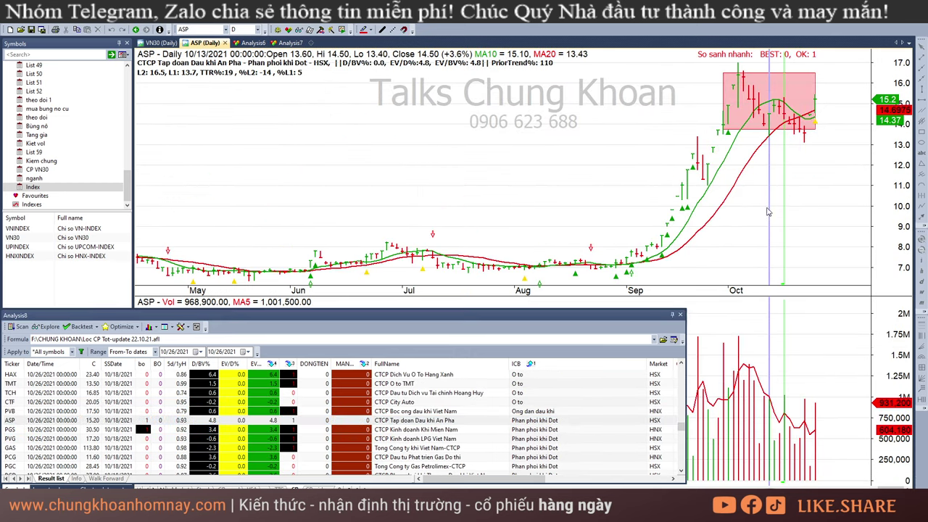
pyautogui.click(811, 149)
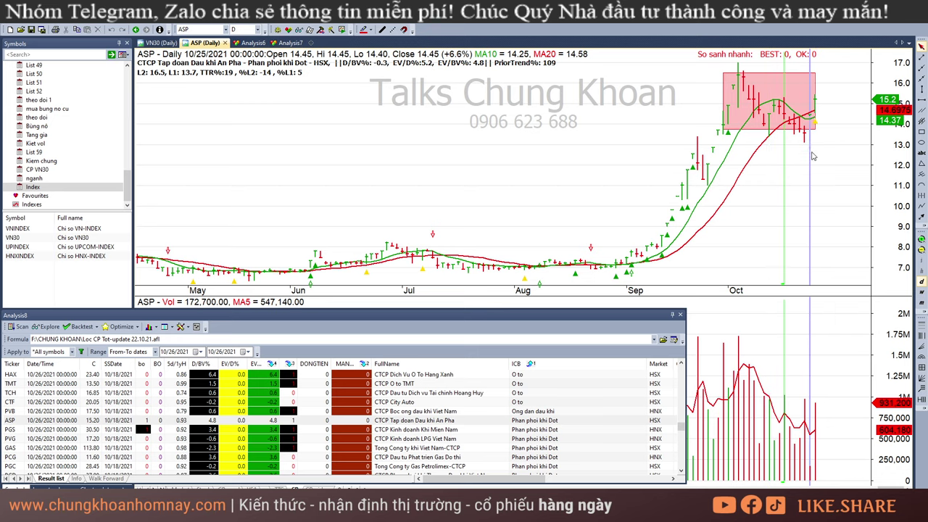
pyautogui.click(816, 158)
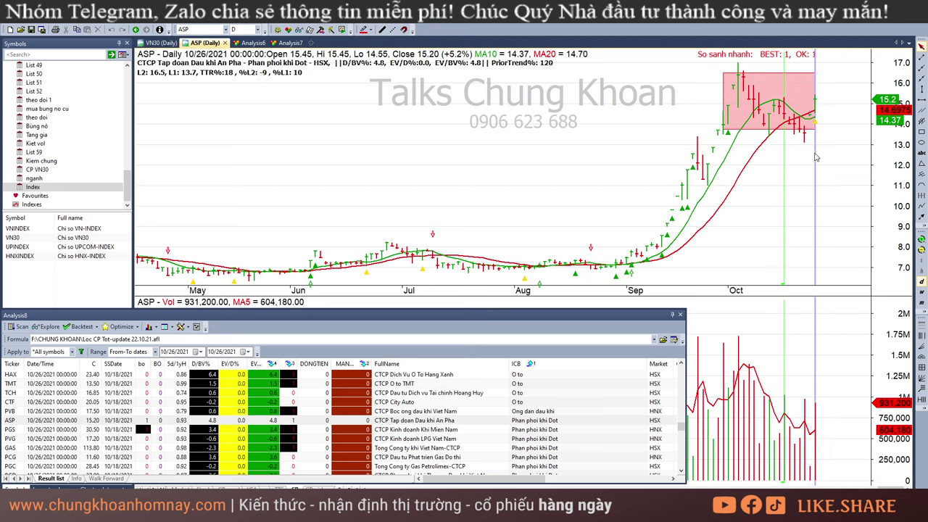
pyautogui.click(804, 164)
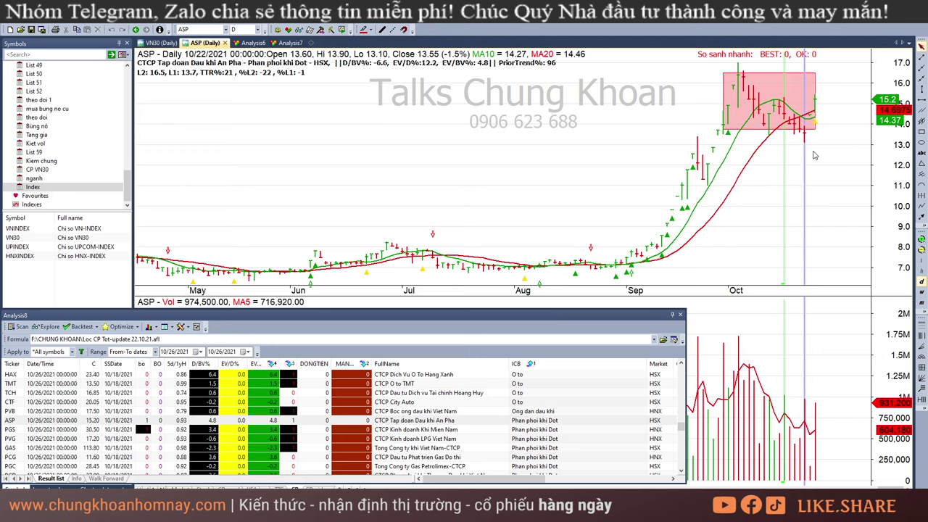
pyautogui.click(813, 155)
# Step: View the charts of gas distribution stocks PVG and PGS, inspecting PGS's October 25 and 26 bars
pyautogui.click(485, 438)
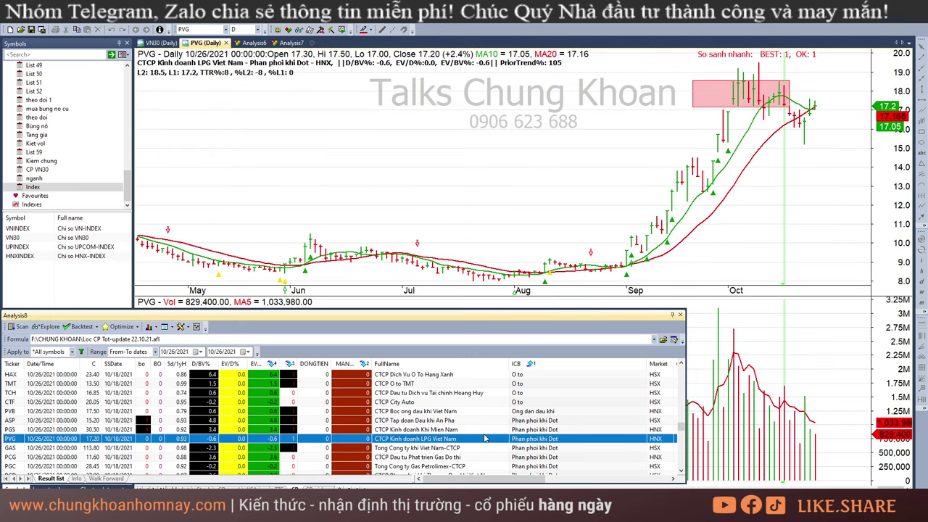
pyautogui.click(503, 429)
pyautogui.click(811, 217)
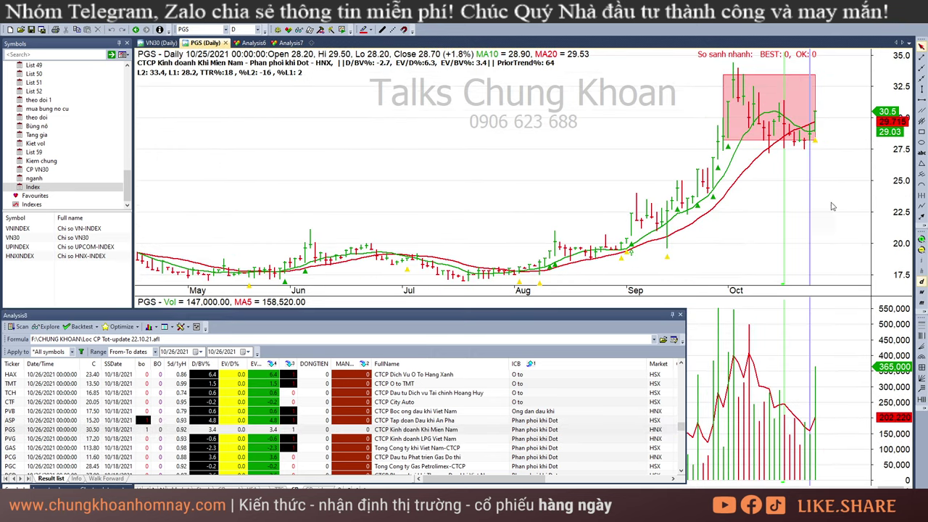
pyautogui.click(754, 205)
pyautogui.click(809, 170)
pyautogui.click(817, 163)
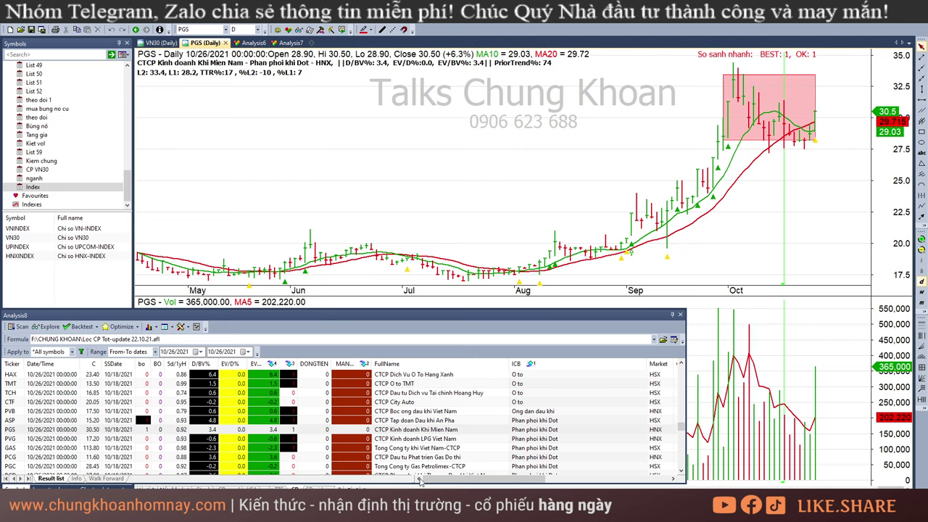
# Step: Extend PVG's pink range box to the October 26 bar with its lower edge at about 15.6, and inspect the October 22 and 26 bars
pyautogui.click(420, 440)
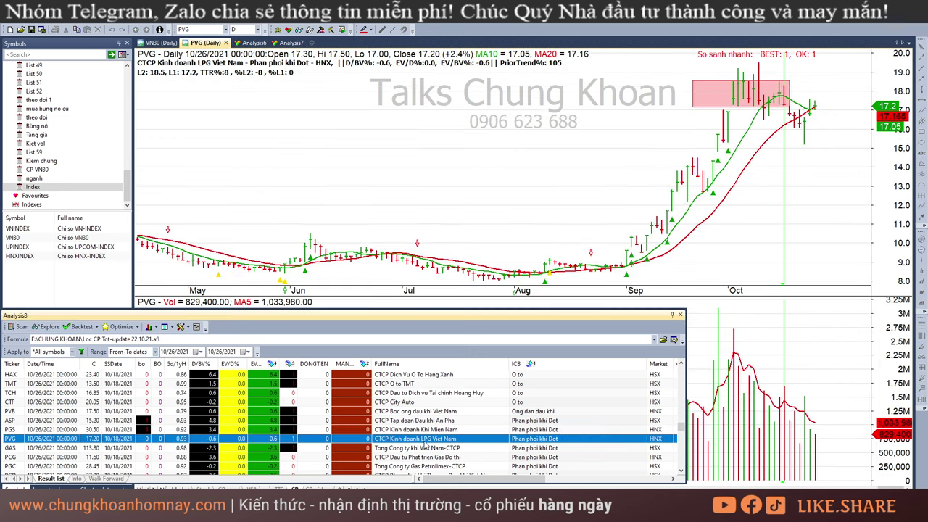
pyautogui.click(793, 121)
pyautogui.moveTo(789, 108); pyautogui.dragTo(815, 137)
pyautogui.click(806, 158)
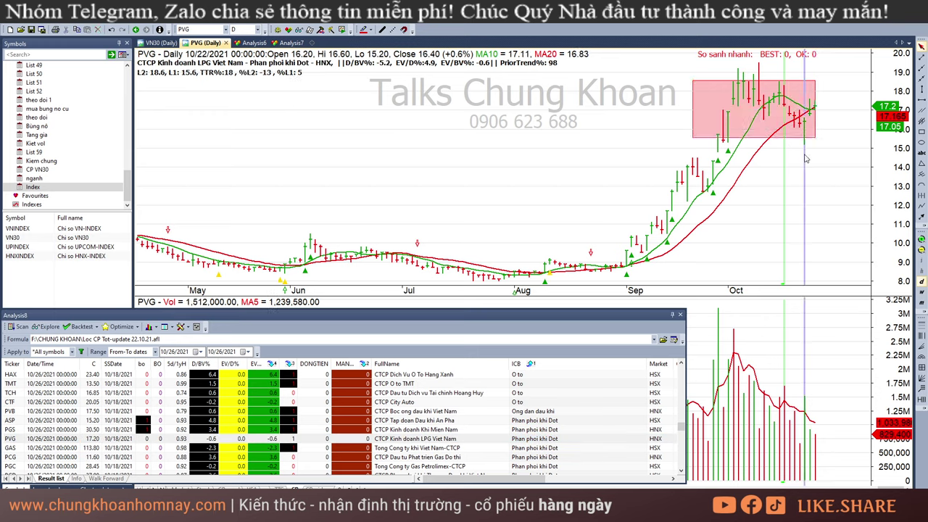
pyautogui.click(815, 152)
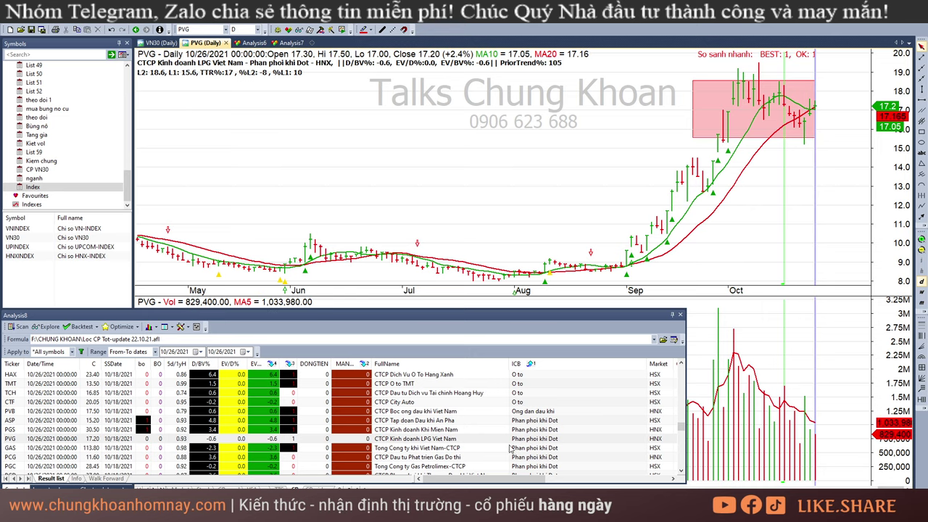
# Step: Open GAS's chart and adjust its pink October range box toward the latest bars
pyautogui.click(506, 448)
pyautogui.click(830, 174)
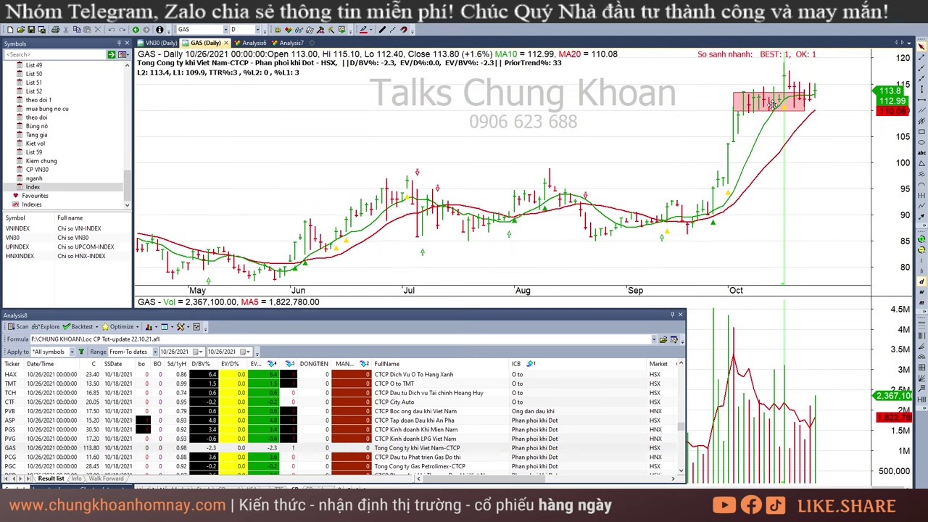
pyautogui.moveTo(772, 101); pyautogui.dragTo(814, 113)
# Step: Open PCG's chart and extend its pink range box to the October 26 bar with the lower edge at about 10.6
pyautogui.scroll(-2, 511, 437)
pyautogui.click(542, 404)
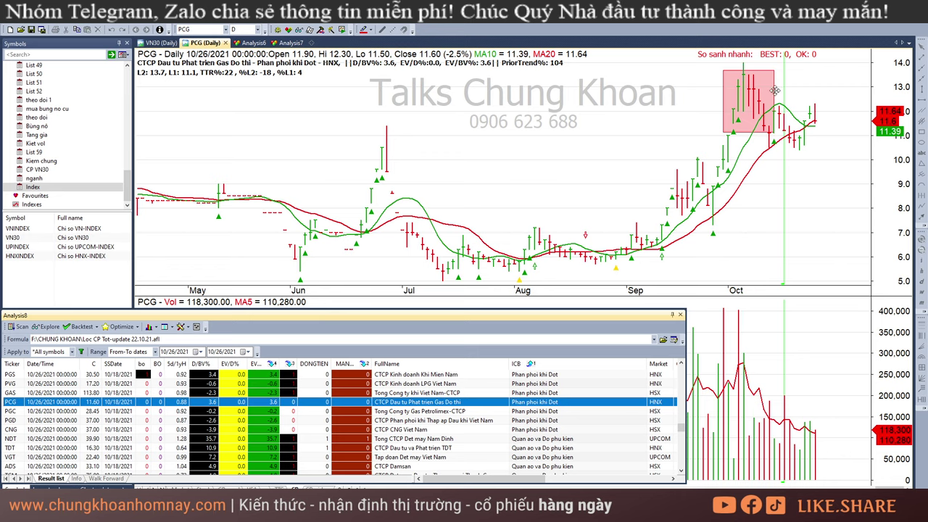
pyautogui.click(773, 131)
pyautogui.moveTo(773, 133); pyautogui.dragTo(815, 143)
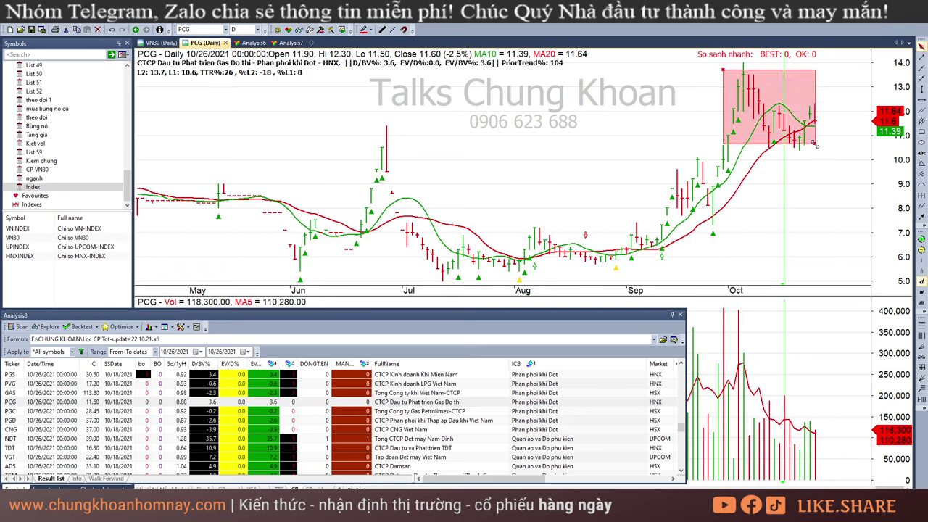
# Step: Move on to the steel group in the results, open TNS's chart and inspect its October 22 bar
pyautogui.scroll(-8, 572, 448)
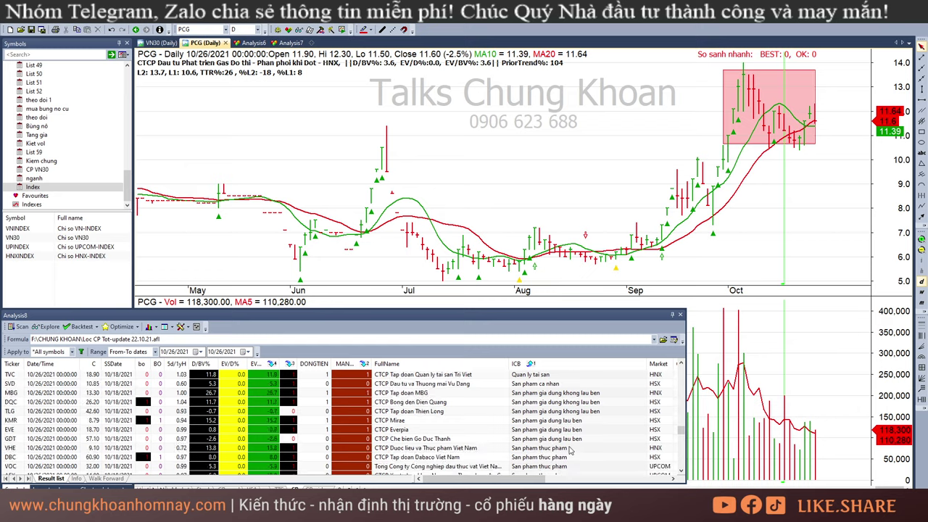
pyautogui.scroll(-5, 572, 449)
pyautogui.click(553, 421)
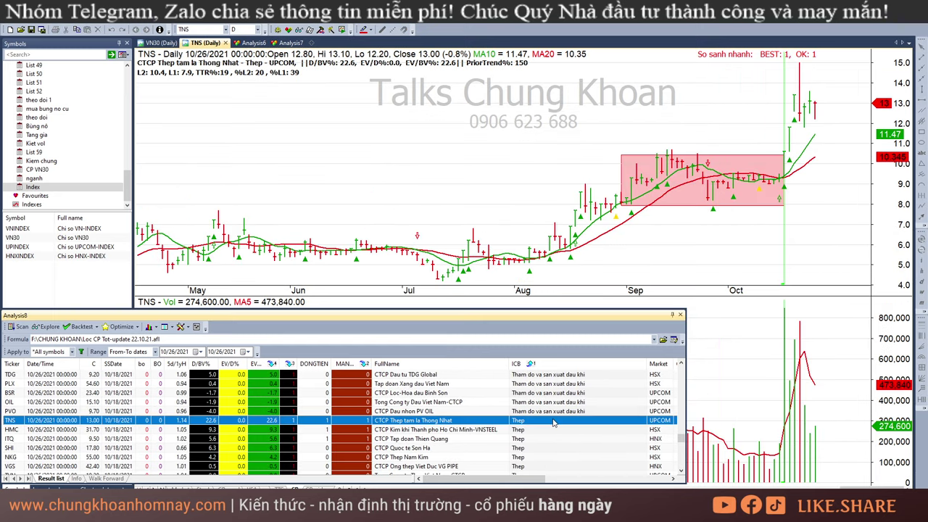
pyautogui.click(808, 142)
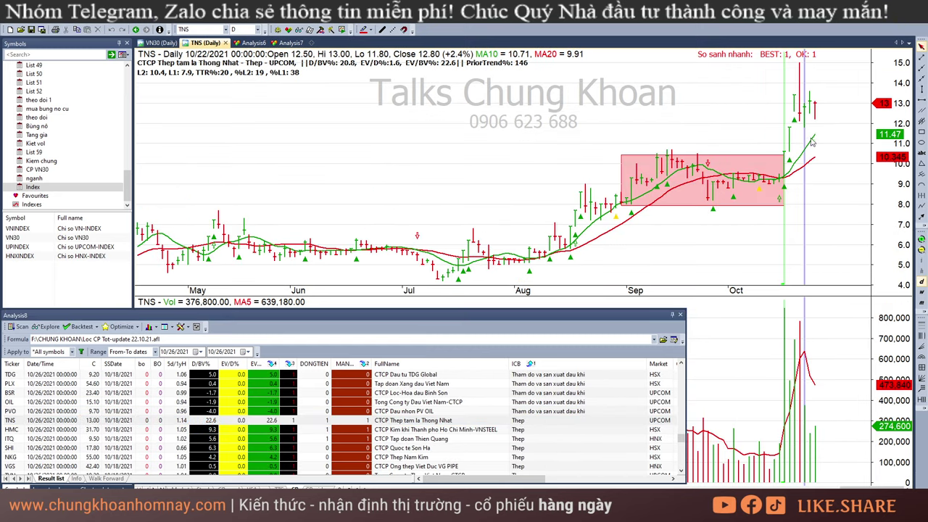
# Step: Open steel stock HMC's chart and compare its October 22, 25 and 26 bars
pyautogui.click(437, 431)
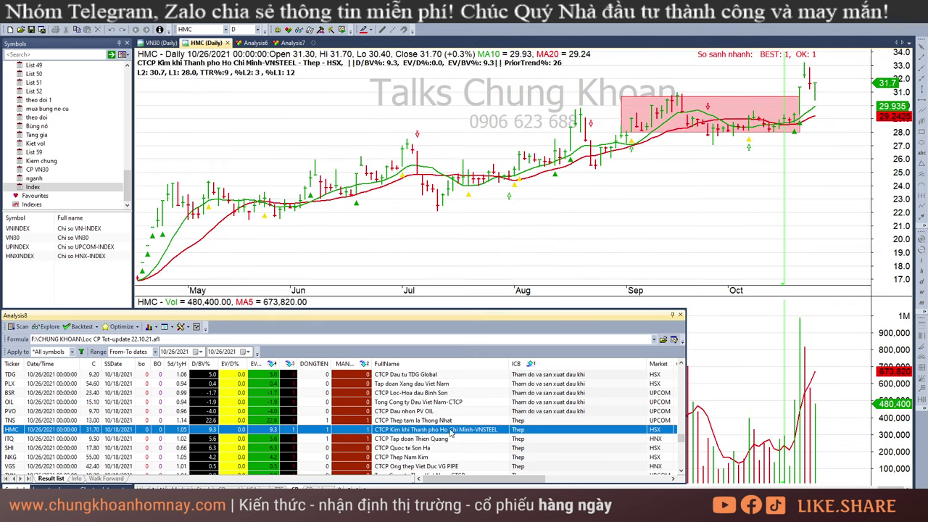
pyautogui.click(823, 132)
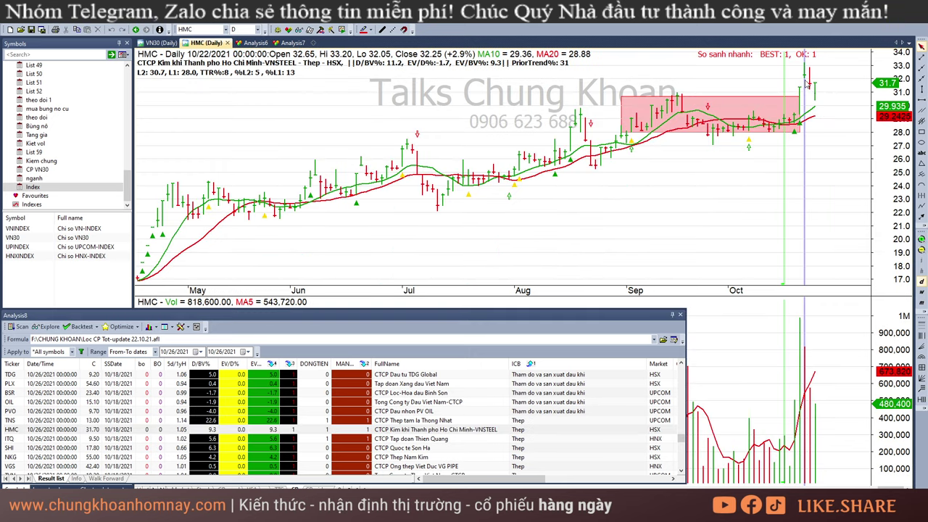
pyautogui.click(810, 101)
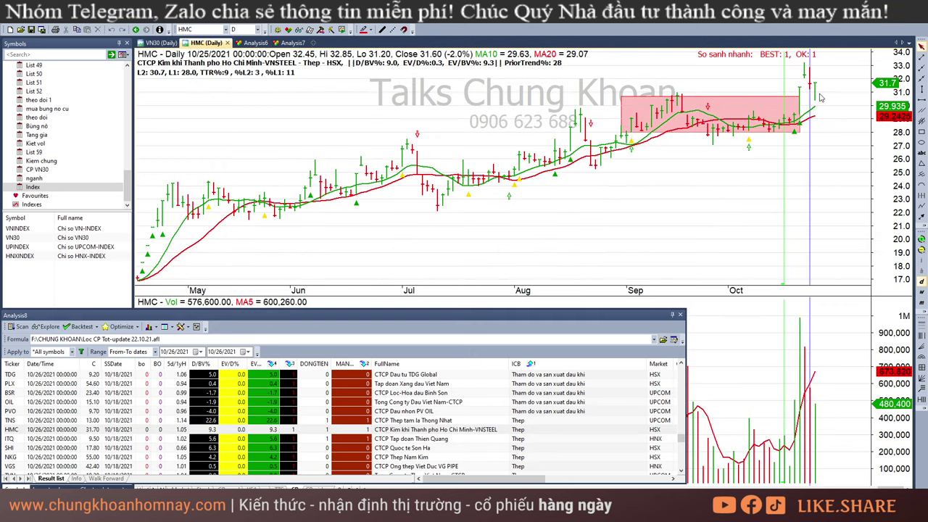
pyautogui.click(813, 87)
pyautogui.click(806, 84)
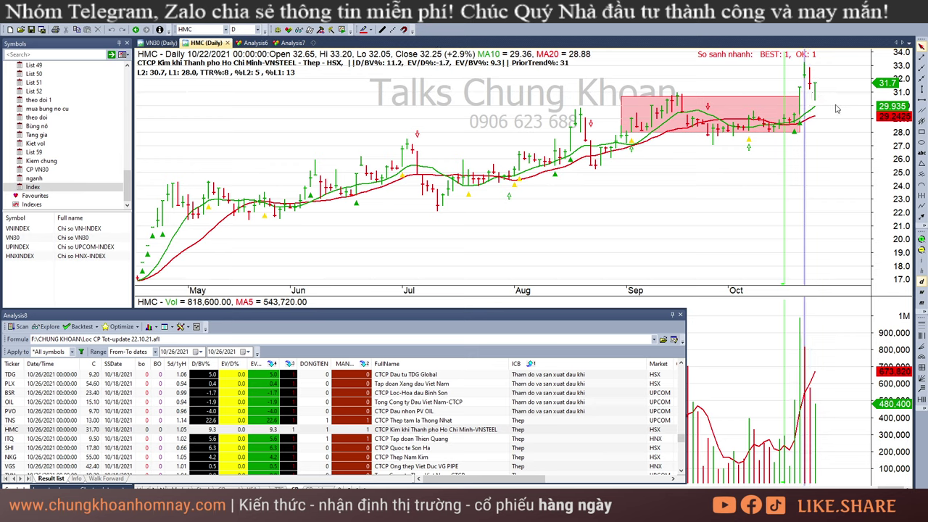
pyautogui.click(815, 99)
pyautogui.click(853, 119)
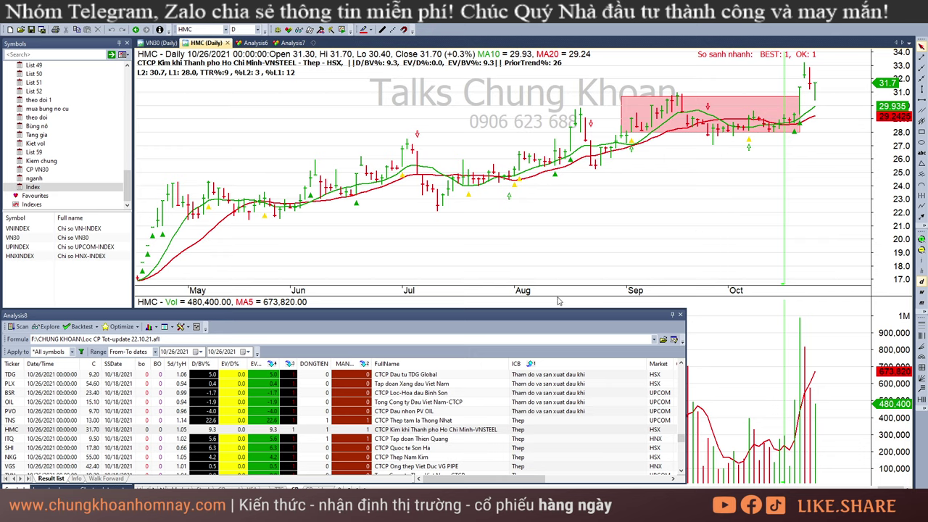
# Step: Open steel stock ITQ's chart and inspect its October 22 bar
pyautogui.click(449, 441)
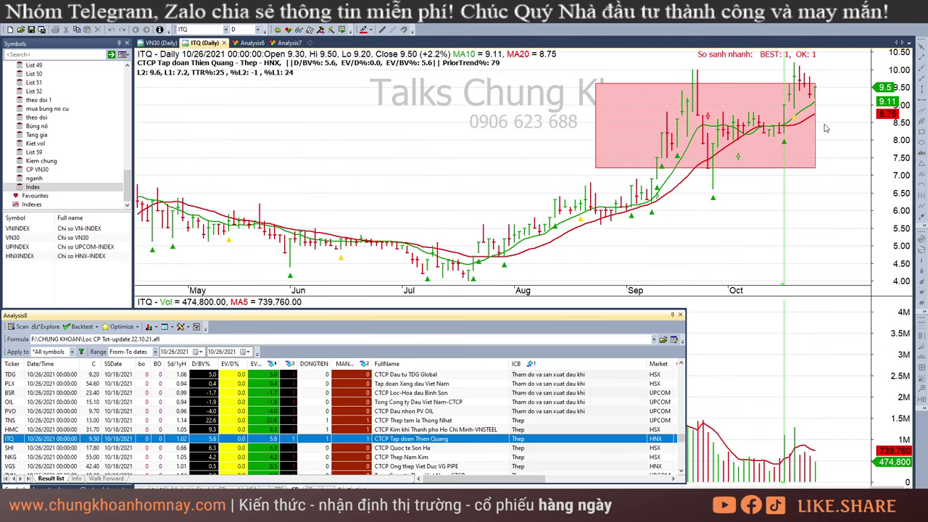
pyautogui.moveTo(798, 197); pyautogui.dragTo(813, 197)
pyautogui.click(805, 197)
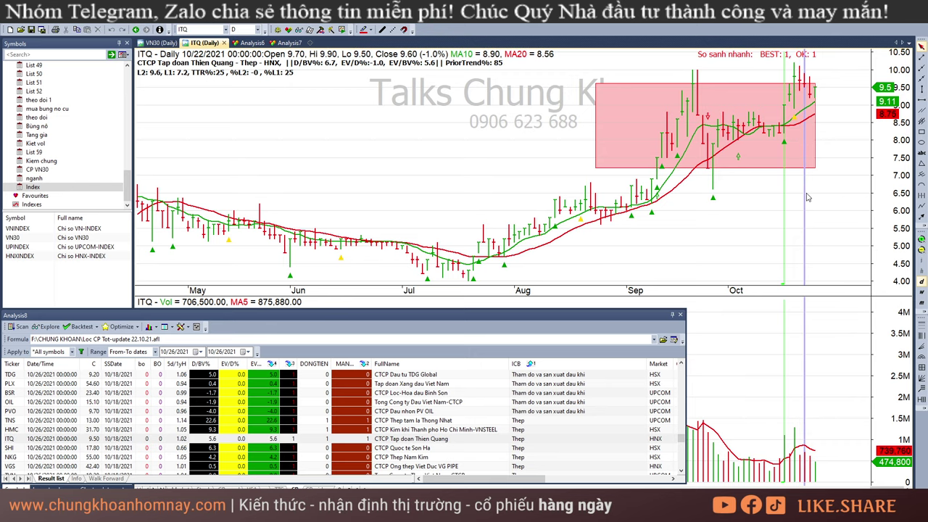
pyautogui.click(832, 197)
# Step: View steel stocks SHI and NKG, comparing NKG's October 25 and 26 bars
pyautogui.click(462, 446)
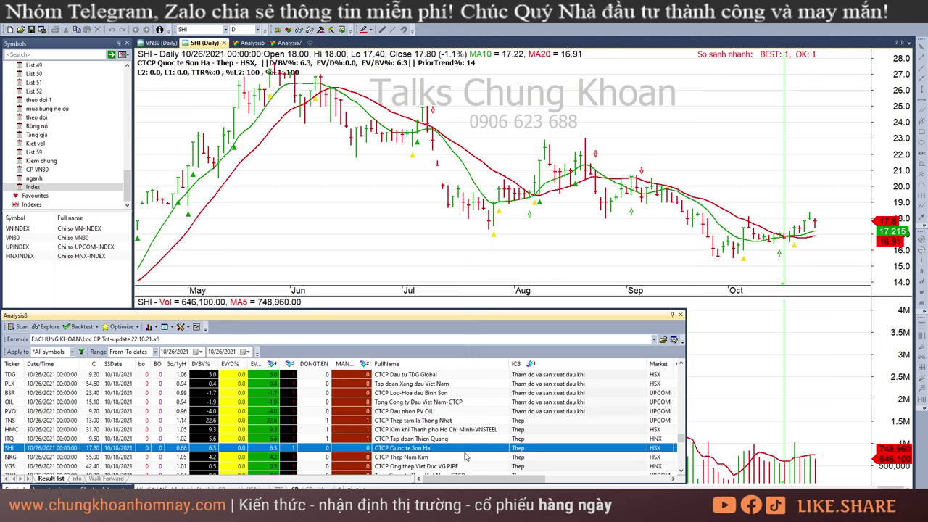
pyautogui.scroll(-2, 467, 457)
pyautogui.click(458, 403)
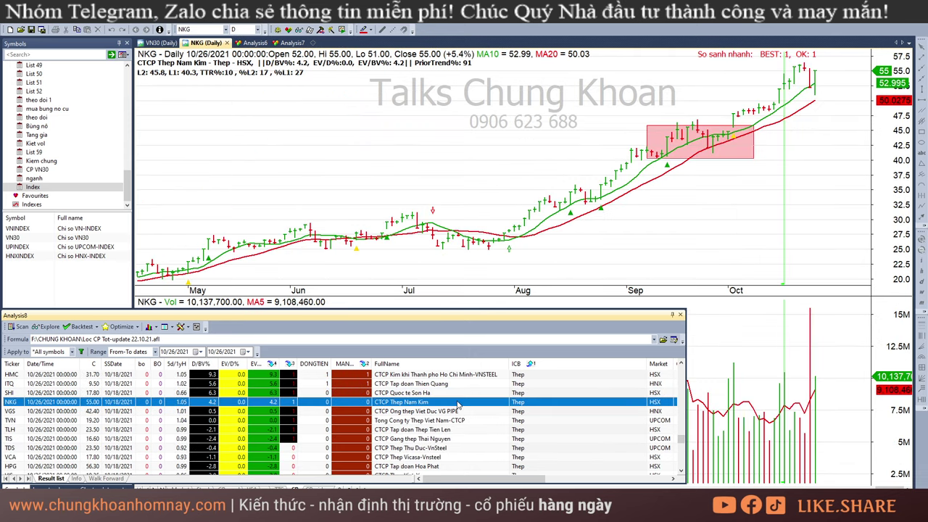
pyautogui.click(810, 87)
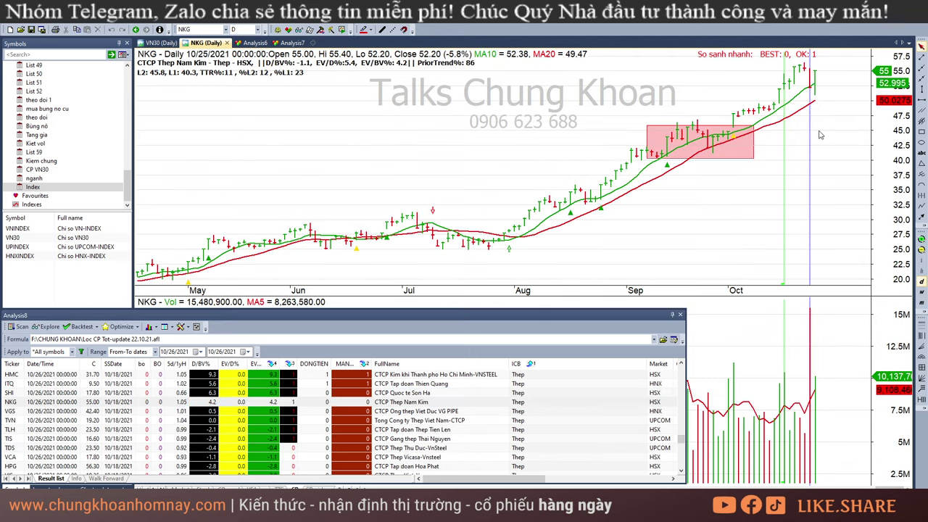
pyautogui.click(814, 130)
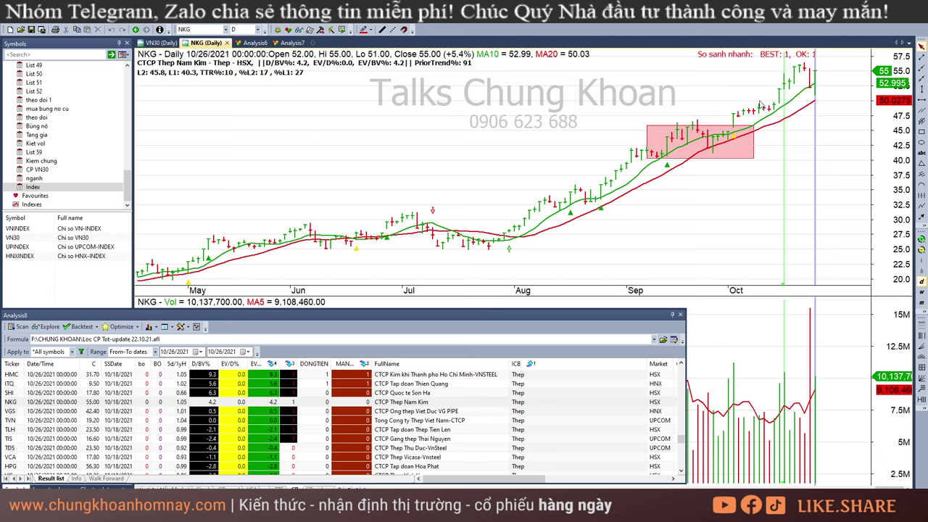
pyautogui.click(810, 92)
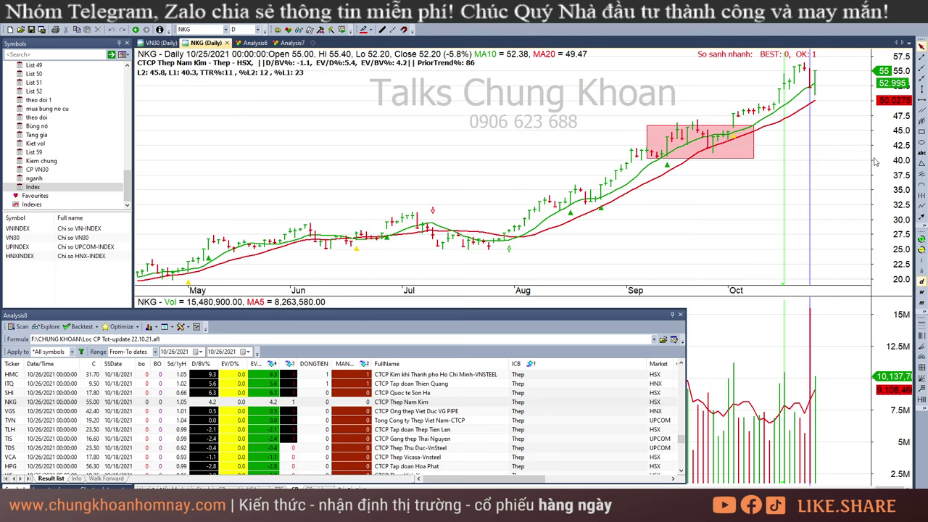
# Step: Inspect NKG's September 29, October 4, October 25 and October 26 bars on its daily chart
pyautogui.moveTo(866, 161)
pyautogui.click(834, 118)
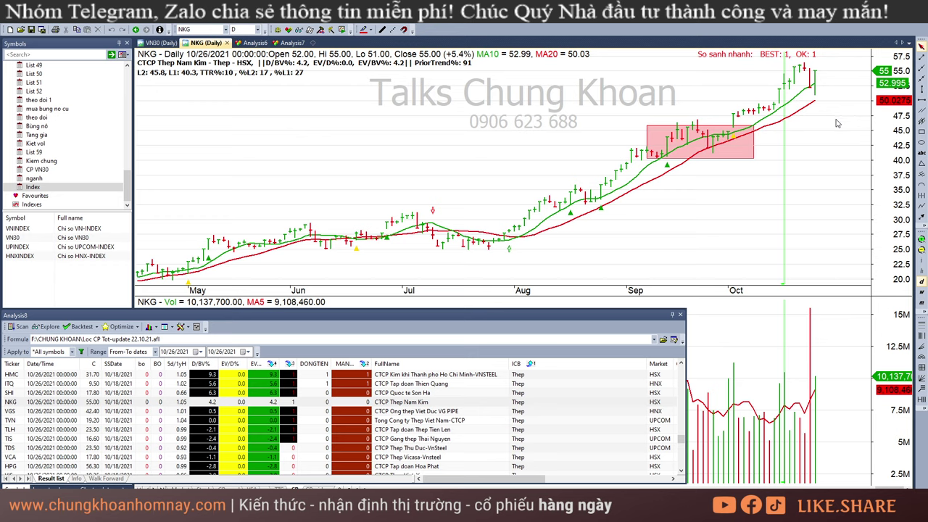
pyautogui.click(720, 195)
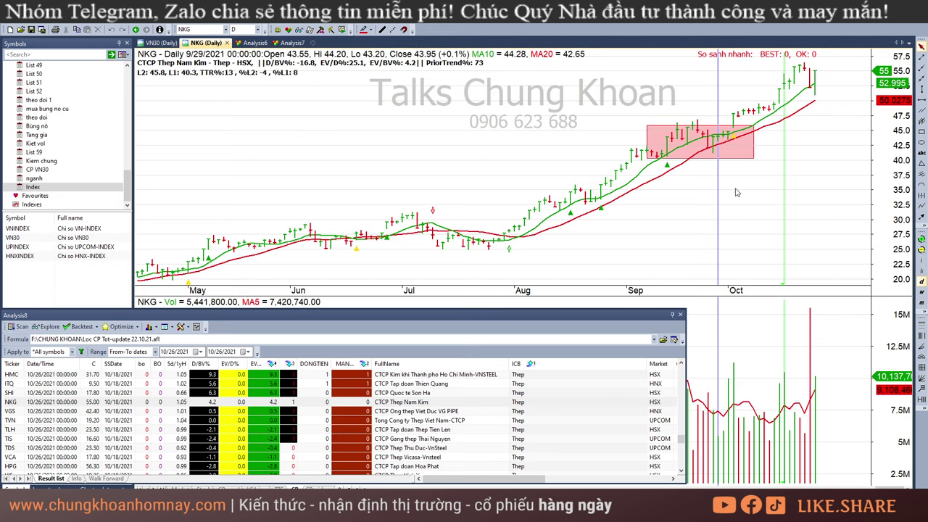
pyautogui.click(735, 191)
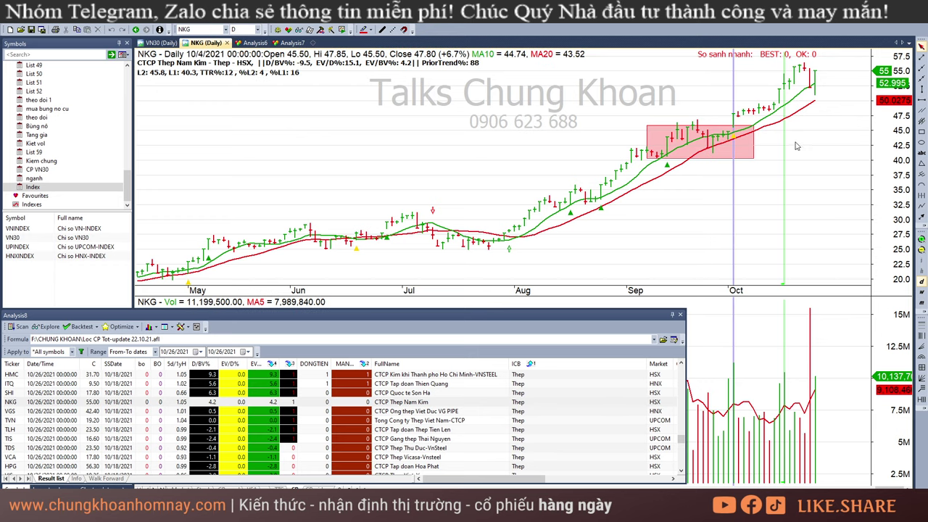
pyautogui.click(812, 100)
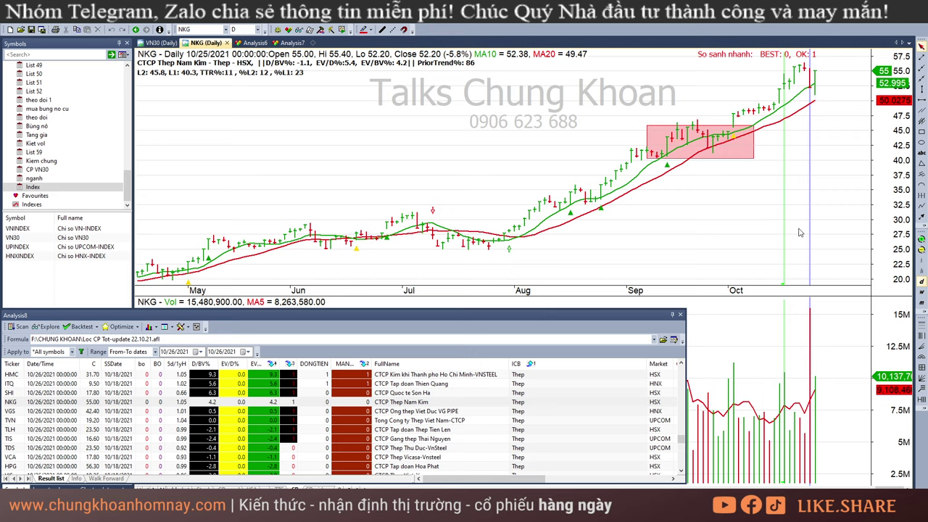
pyautogui.click(820, 98)
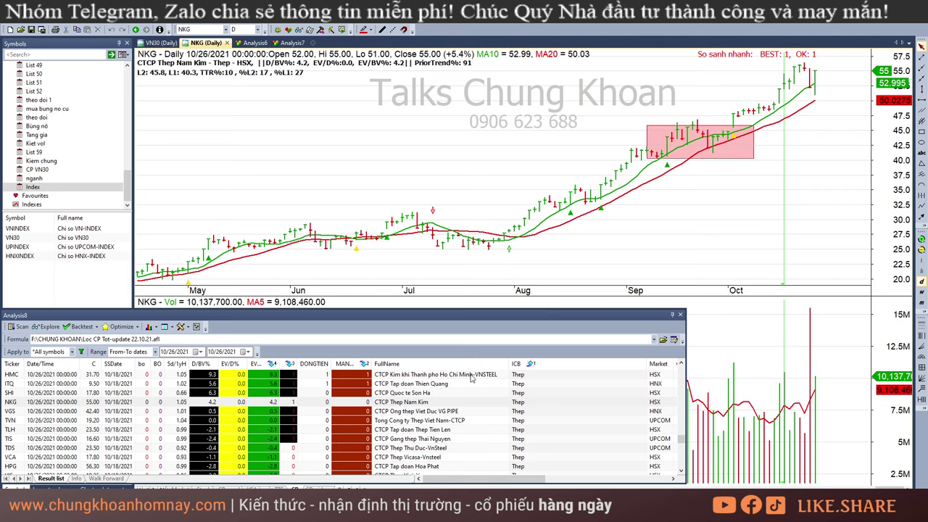
# Step: Open steel stock VGS's daily chart from the results and view its latest bar
pyautogui.click(451, 419)
pyautogui.press('Up')
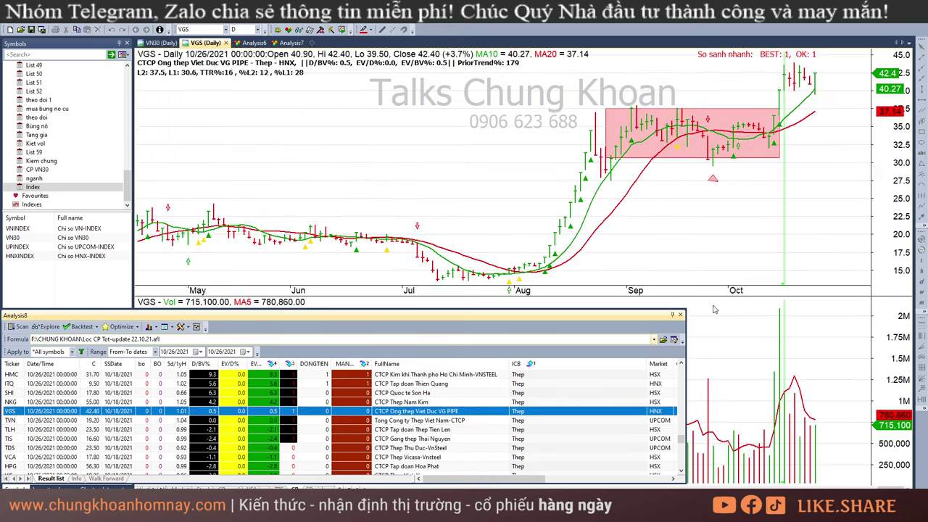
pyautogui.click(837, 148)
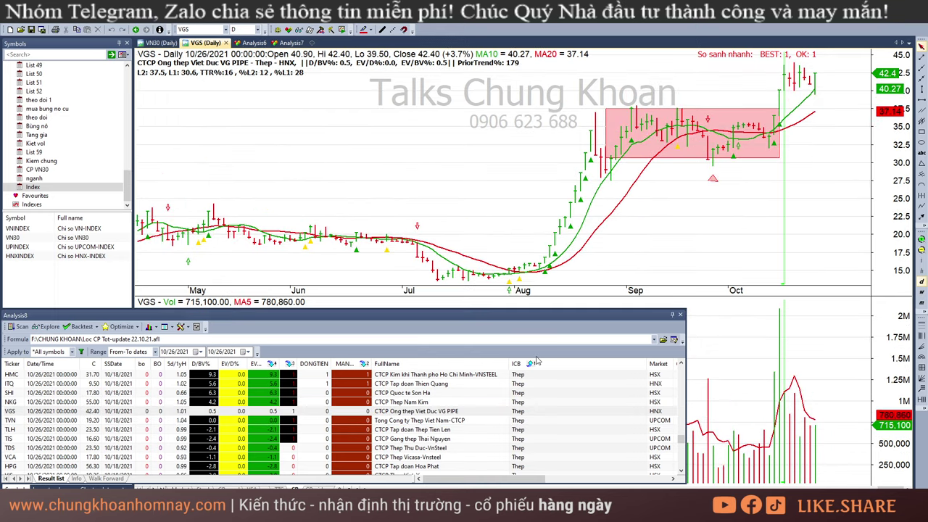
# Step: View the daily charts of steel stocks TLH, TIS and TDS in turn
pyautogui.click(469, 421)
pyautogui.press('Down')
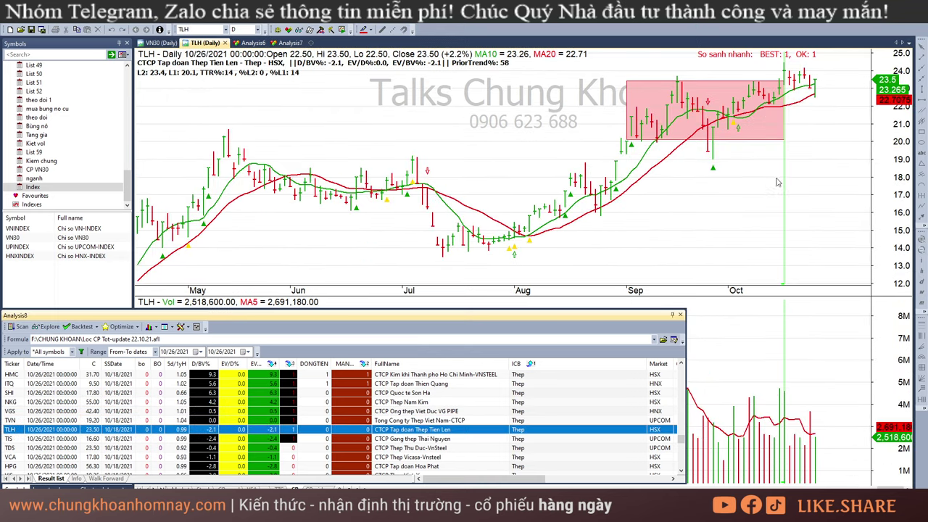
pyautogui.press('Down')
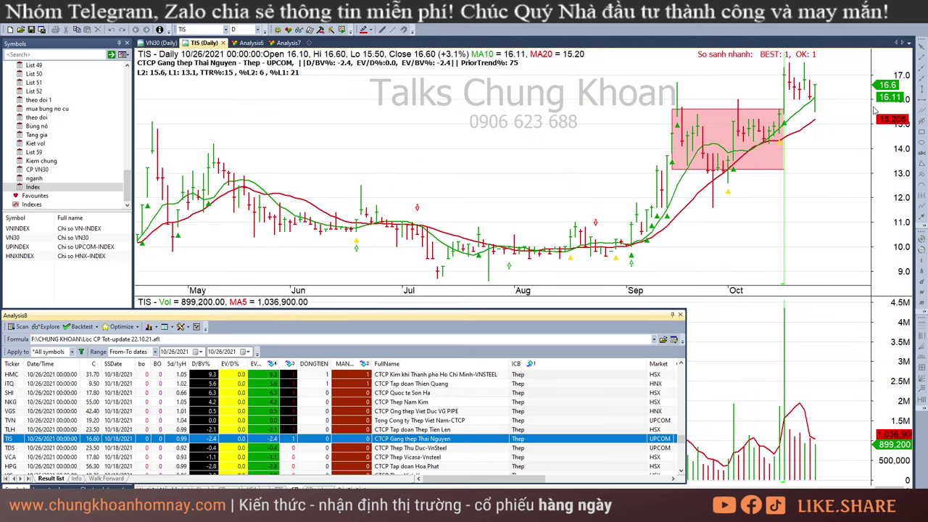
pyautogui.press('Down')
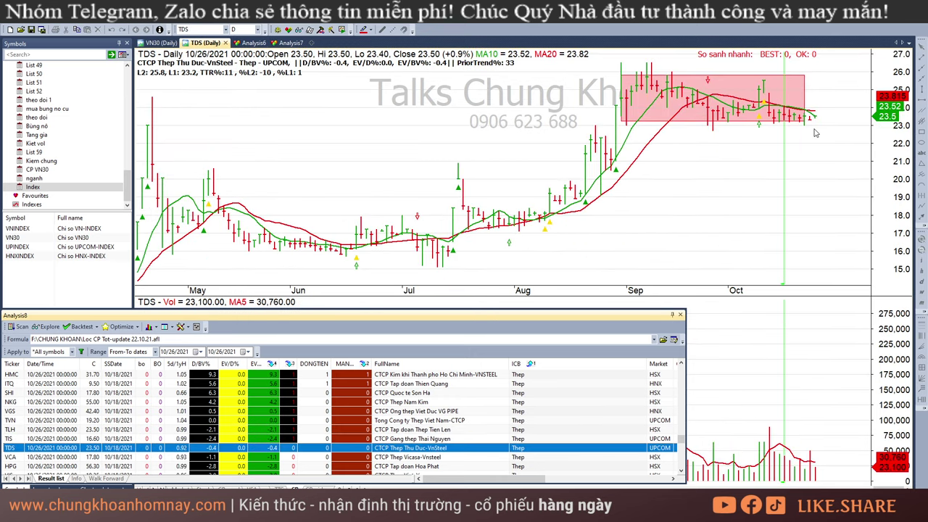
pyautogui.click(784, 165)
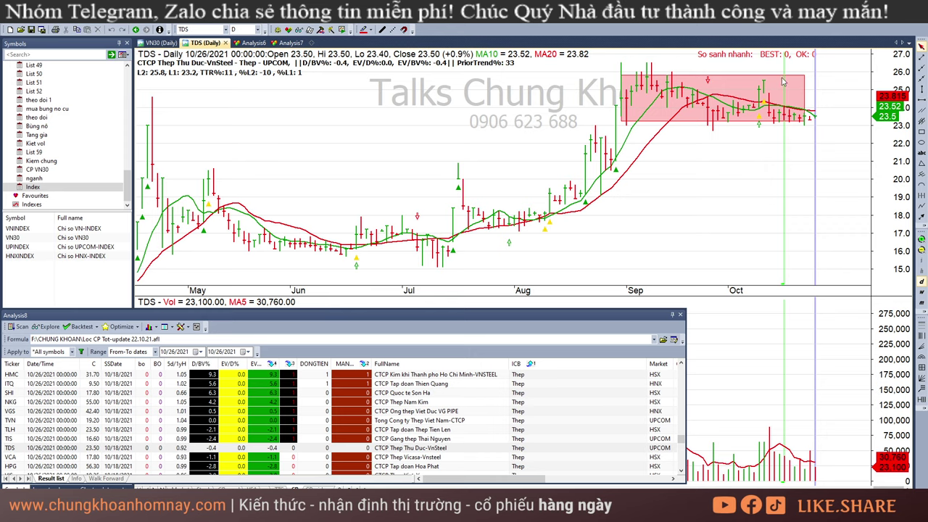
# Step: Open steel stock HPG's chart and compare its October 25 and 26 bars
pyautogui.click(449, 460)
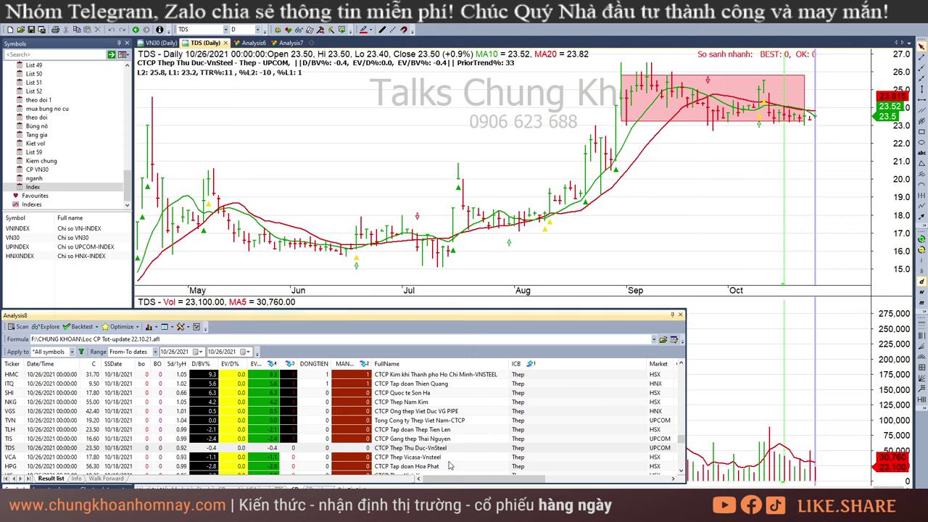
pyautogui.press('Down')
pyautogui.click(744, 179)
pyautogui.click(809, 154)
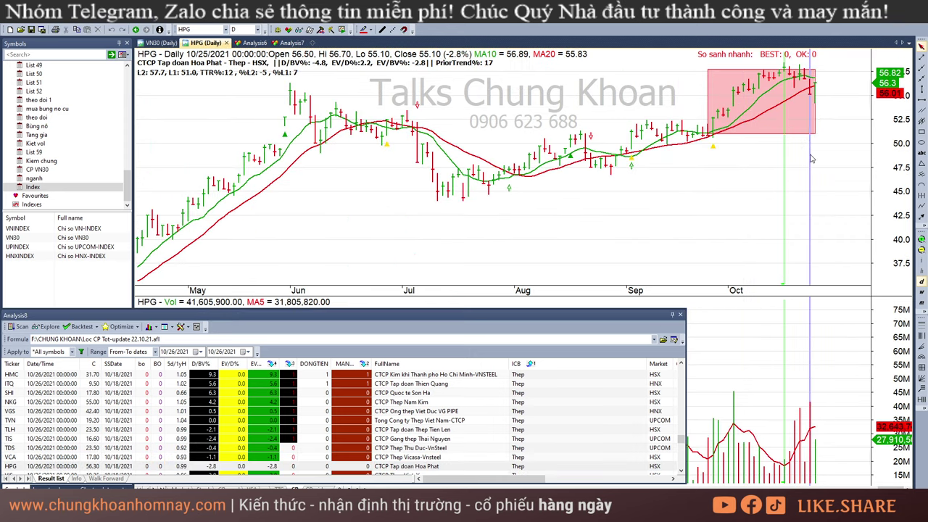
pyautogui.click(797, 155)
pyautogui.click(816, 156)
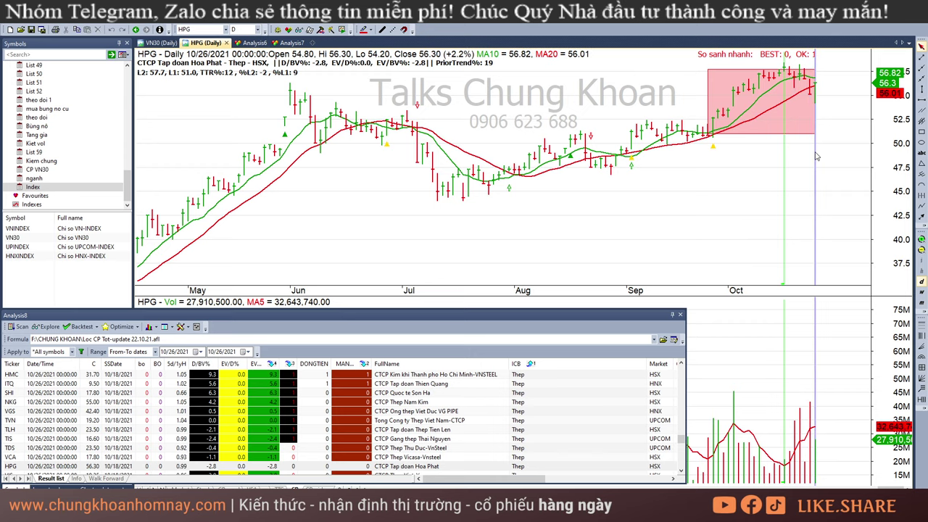
pyautogui.click(852, 133)
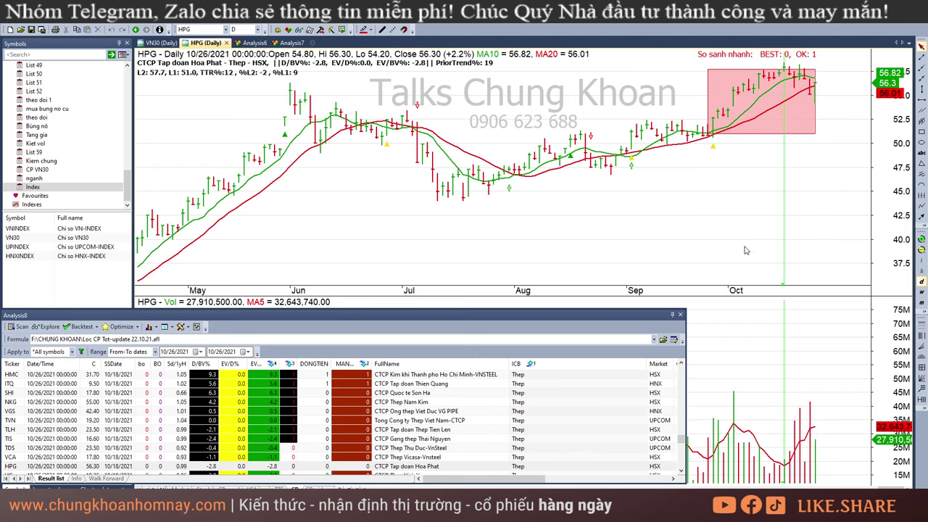
# Step: Move further down the steel group, open SMC's chart and examine its latest bars
pyautogui.scroll(-3, 479, 442)
pyautogui.click(437, 393)
pyautogui.press('Down')
pyautogui.press('Down')
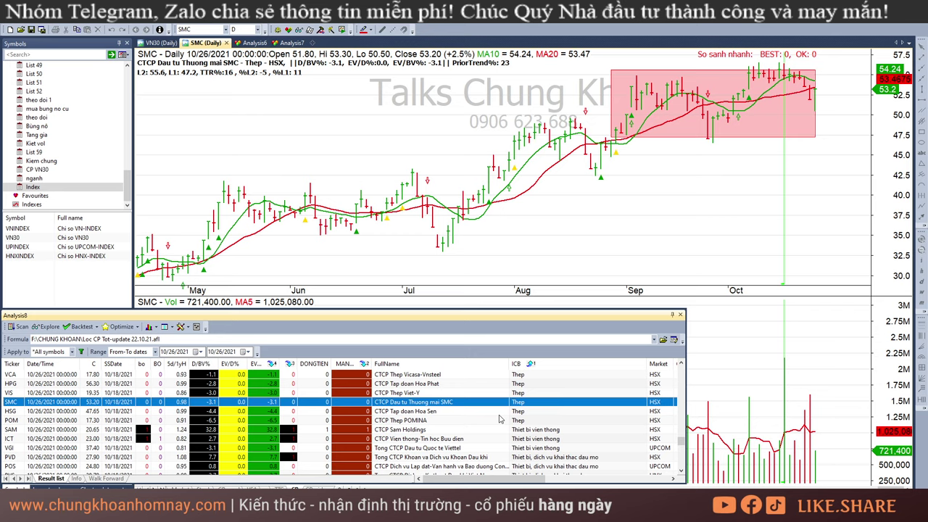
pyautogui.press('Up')
pyautogui.click(811, 145)
pyautogui.click(816, 148)
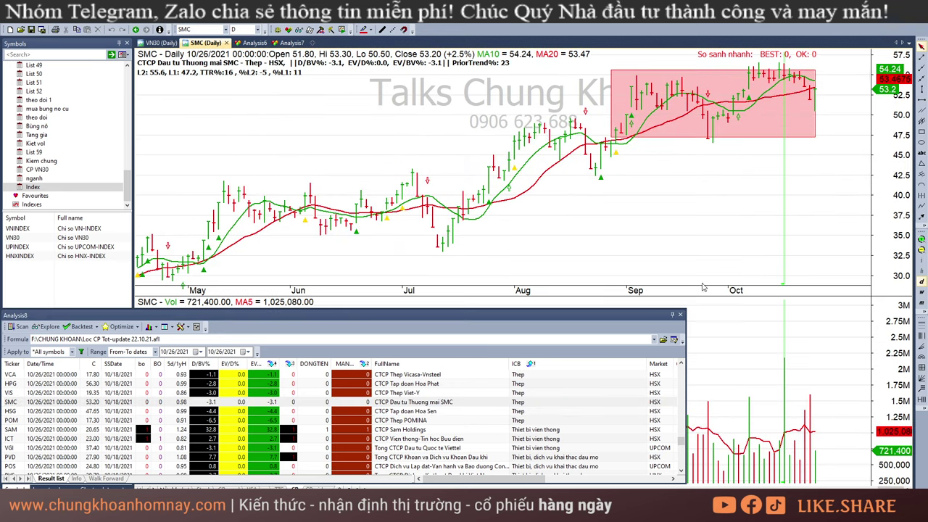
# Step: Open steel stock HSG's chart and inspect its October 14 bar and its latest bars
pyautogui.click(440, 412)
pyautogui.click(774, 156)
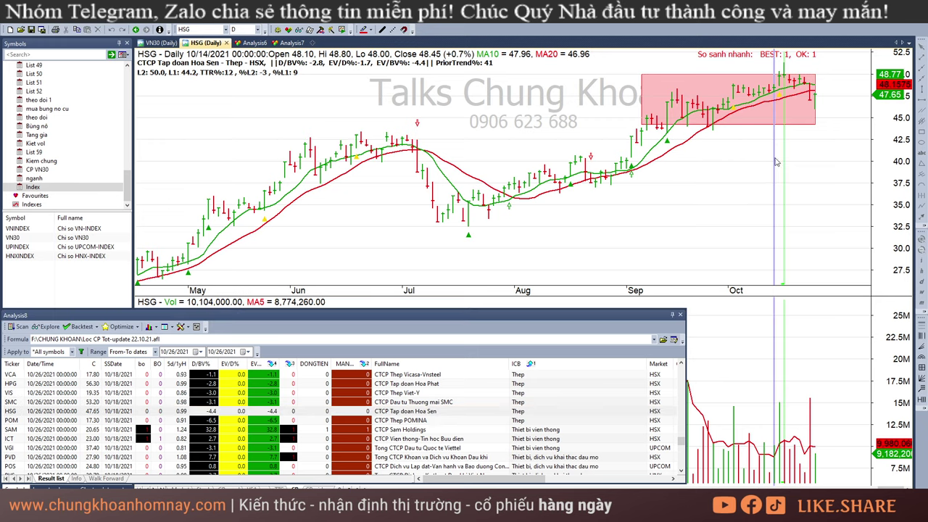
pyautogui.click(811, 142)
pyautogui.click(819, 144)
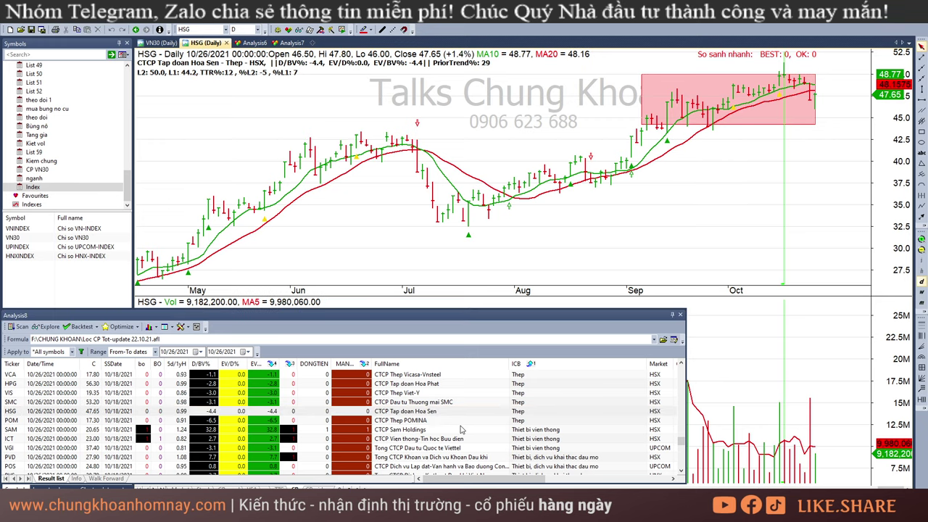
# Step: Move on to the construction group in the results and view the charts of PDB, SD9 and SD4
pyautogui.scroll(-5, 463, 413)
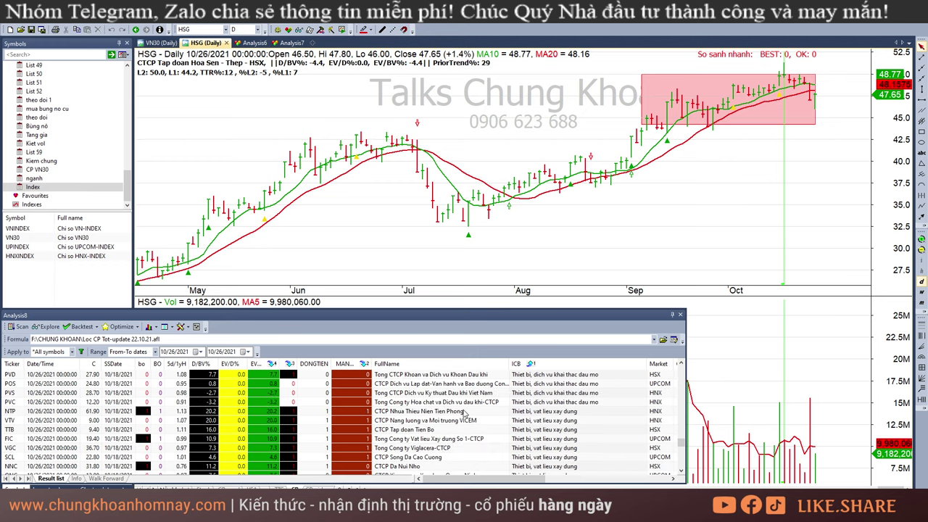
pyautogui.scroll(-10, 509, 400)
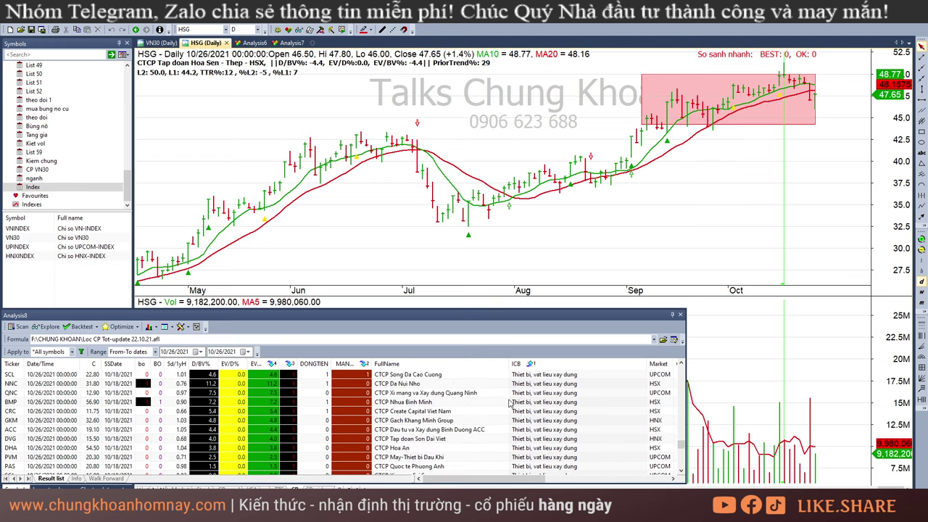
pyautogui.scroll(-2, 548, 417)
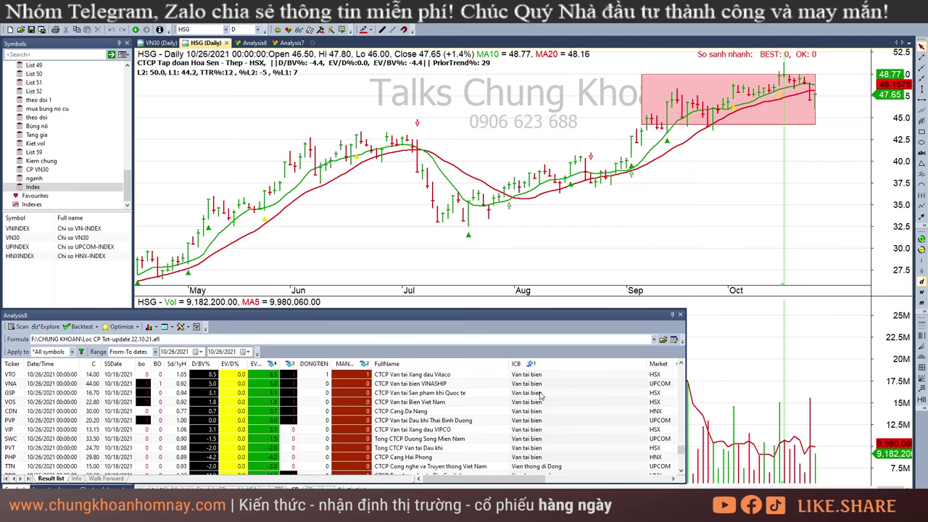
pyautogui.scroll(-3, 540, 395)
pyautogui.click(551, 394)
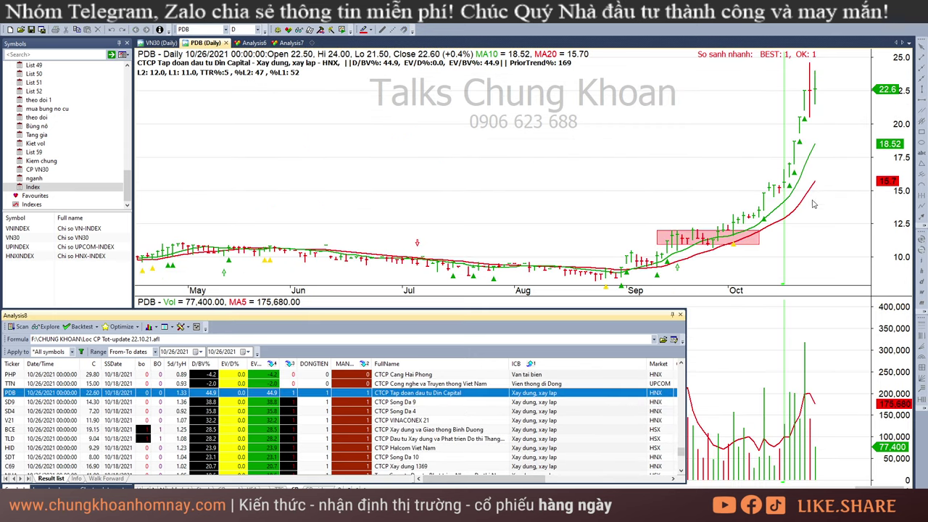
pyautogui.press('Down')
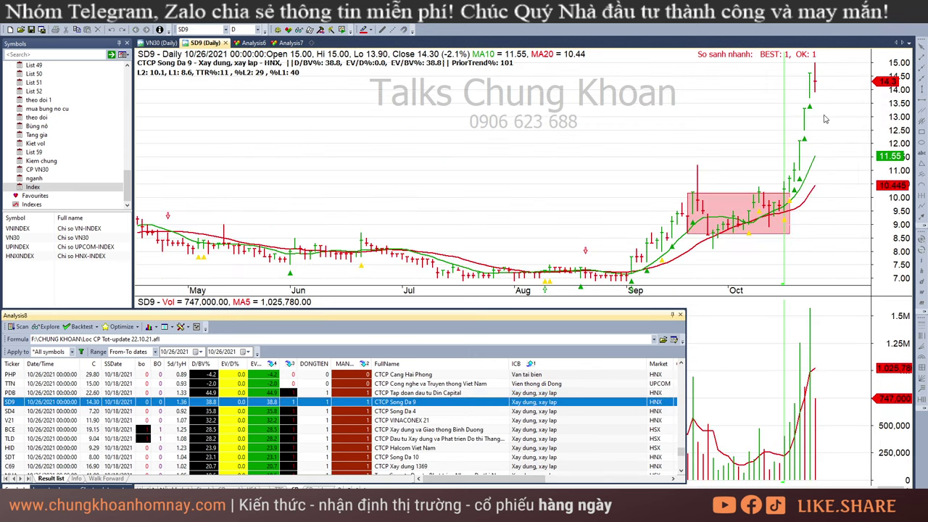
pyautogui.press('Down')
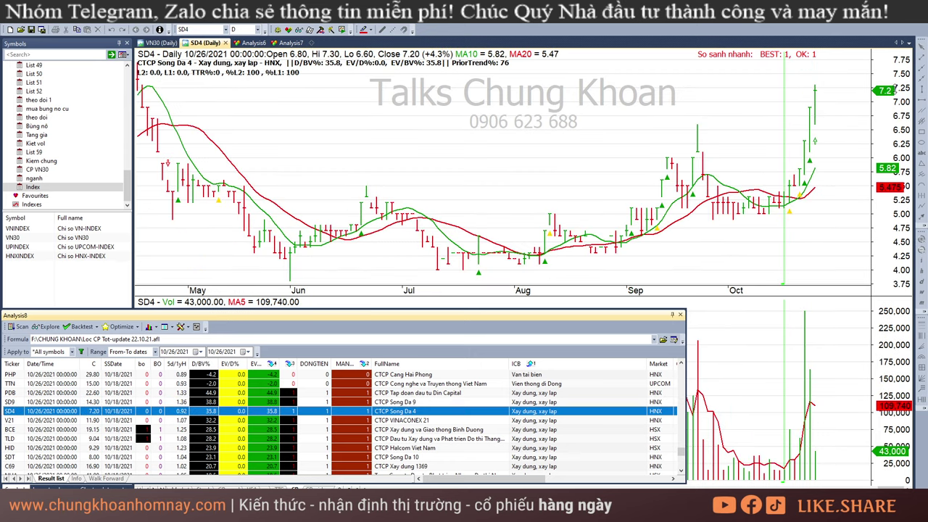
# Step: Browse the next construction stocks' charts, including BCE, TLD and SDT, down to C4G
pyautogui.press('Down')
pyautogui.press('Down')
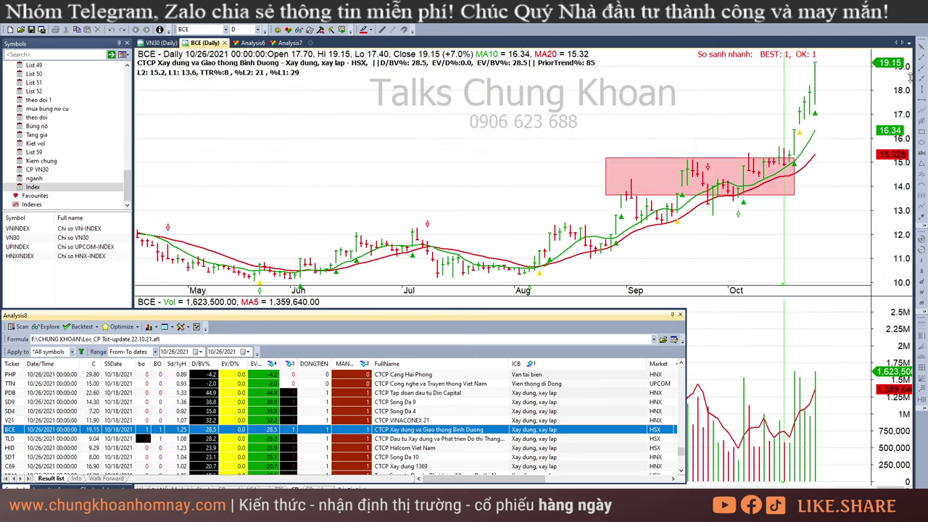
pyautogui.press('Down')
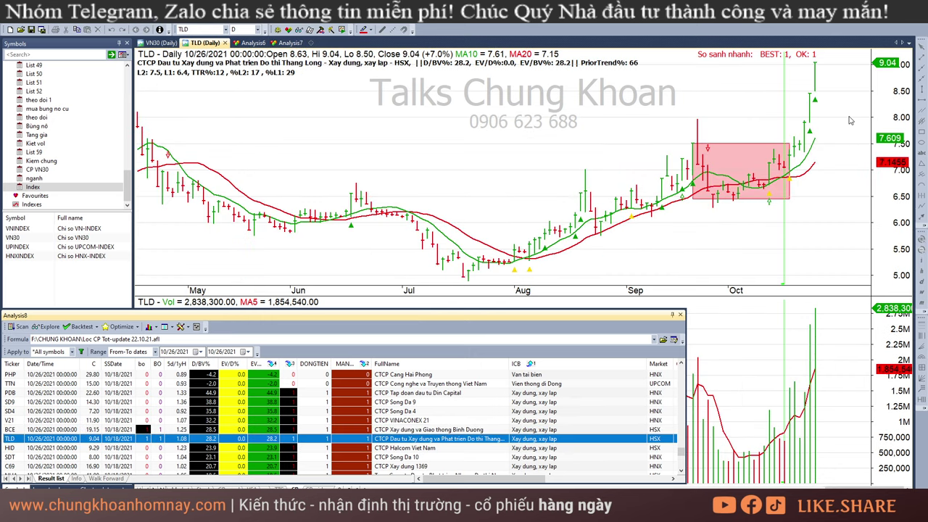
pyautogui.press('Down')
pyautogui.press('Down')
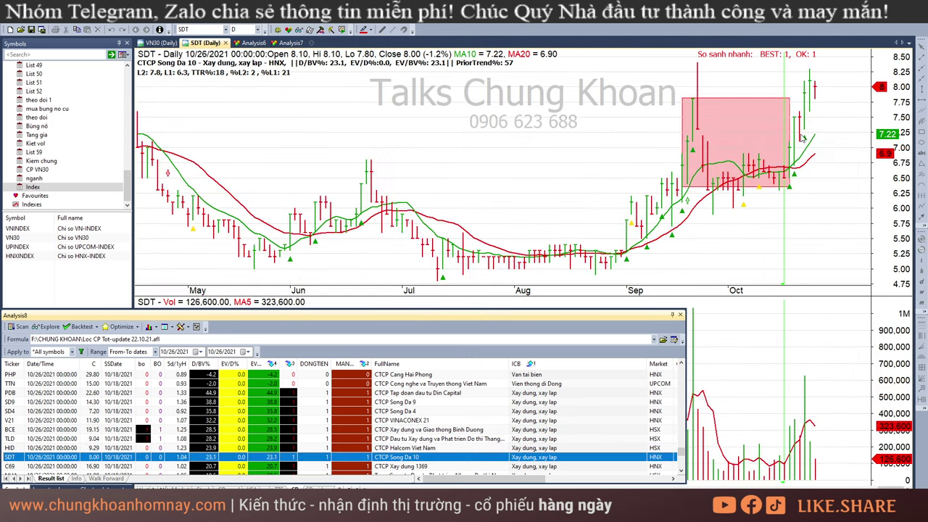
pyautogui.press('Down')
pyautogui.press('Down')
pyautogui.press('Down')
pyautogui.press('Down')
pyautogui.press('Down')
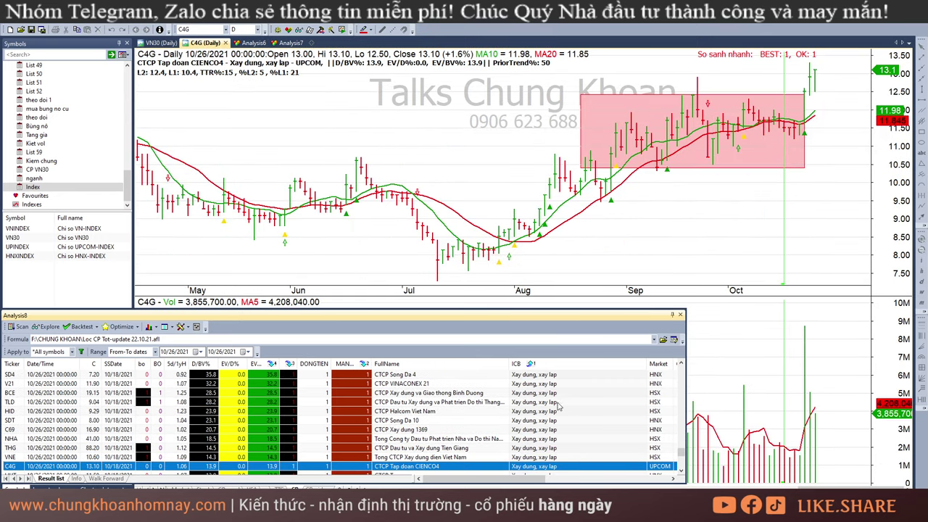
# Step: Continue through the construction group's charts down to CTI
pyautogui.scroll(-3, 558, 408)
pyautogui.click(526, 424)
pyautogui.press('Down')
pyautogui.press('Down')
pyautogui.press('Down')
pyautogui.press('Down')
pyautogui.press('Down')
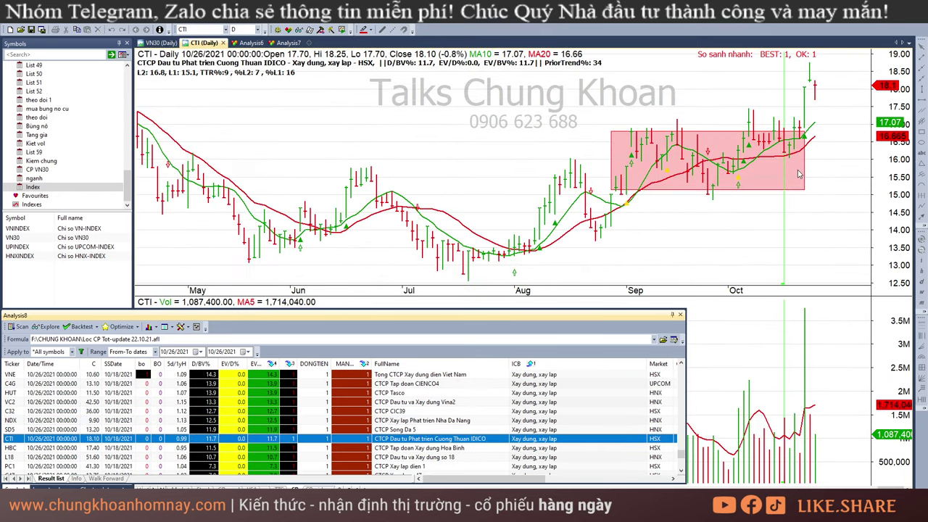
# Step: Advance to construction stock VC7's chart and inspect its September 16 bar
pyautogui.press('Down')
pyautogui.press('Down')
pyautogui.press('Down')
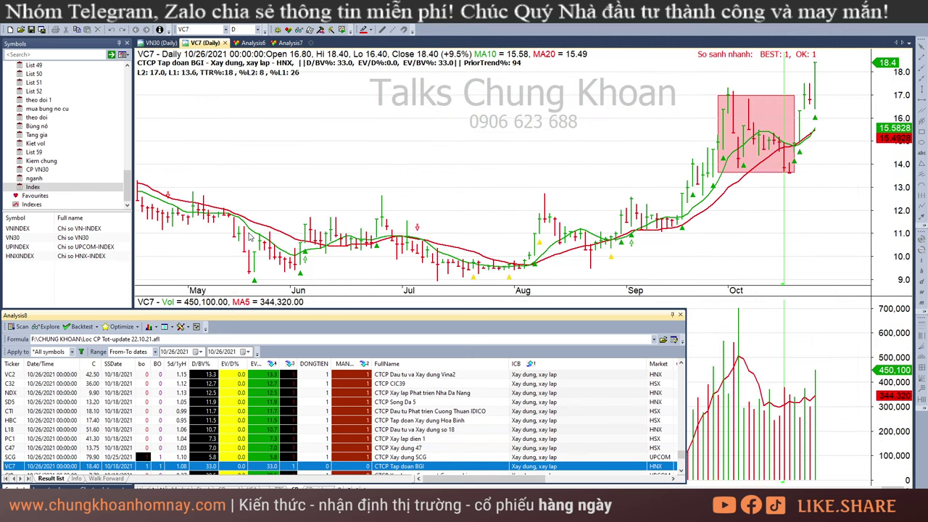
pyautogui.click(671, 91)
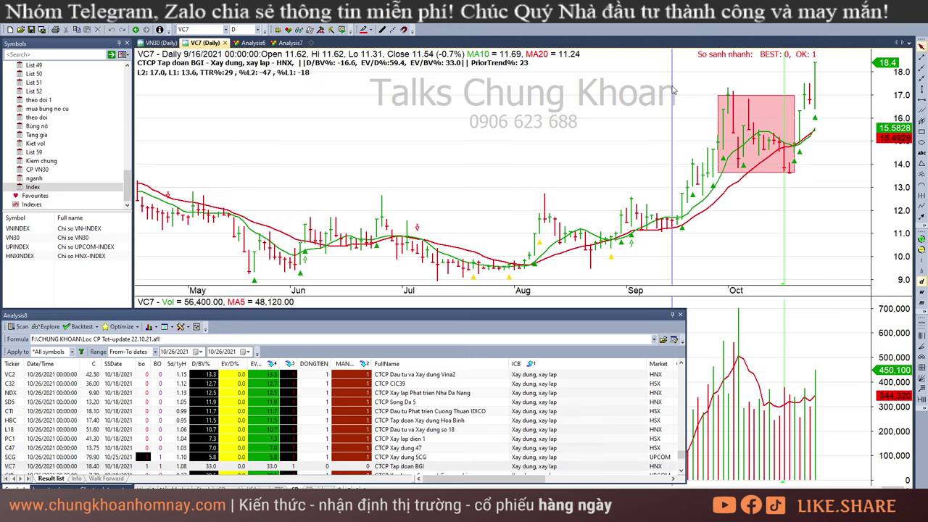
# Step: View the VNINDEX daily chart, and switch to the Excel worksheet containing the daily stock filter table
pyautogui.click(17, 228)
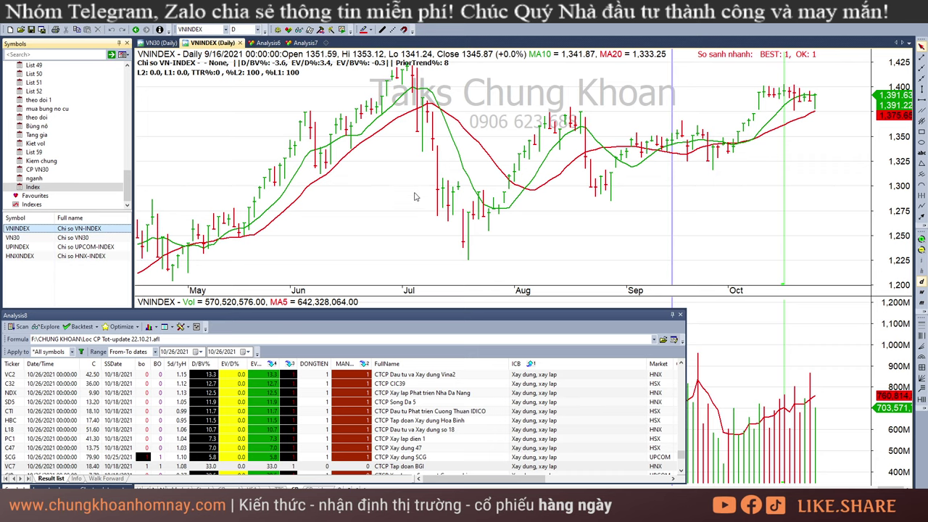
pyautogui.moveTo(416, 192)
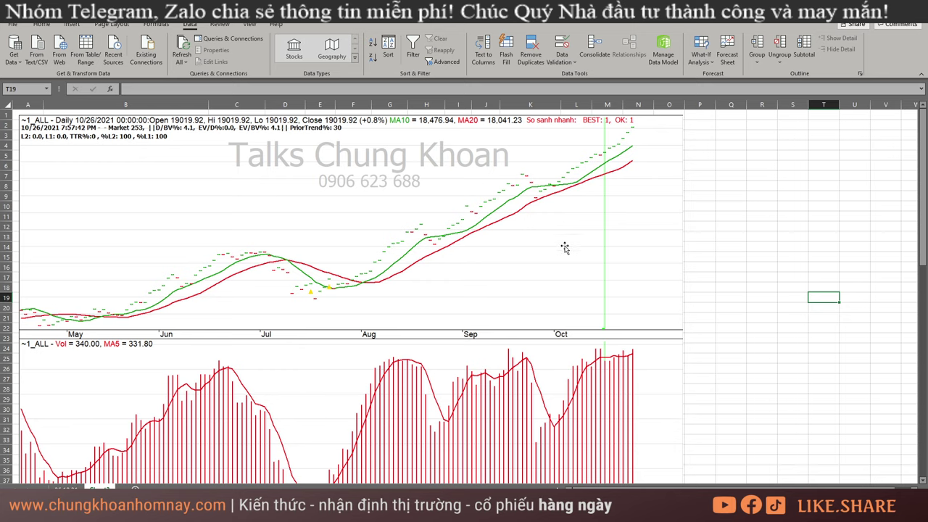
pyautogui.click(66, 487)
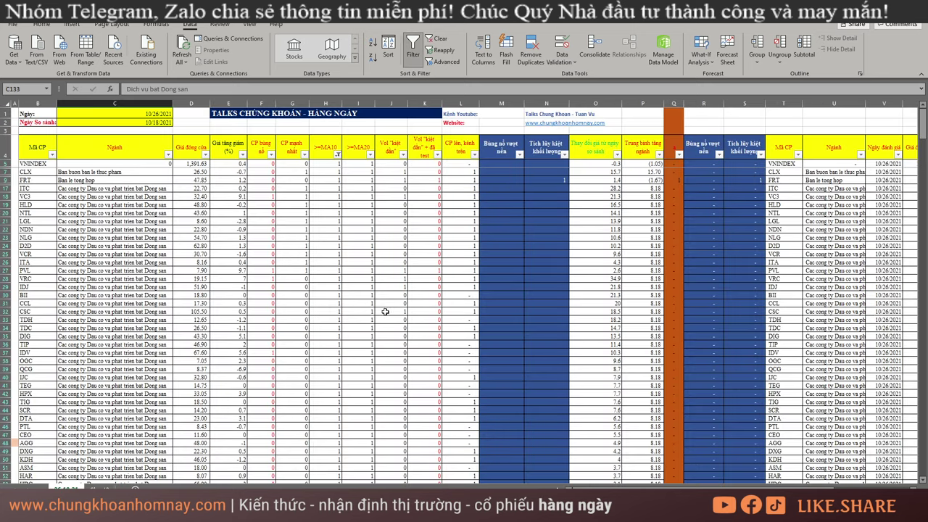